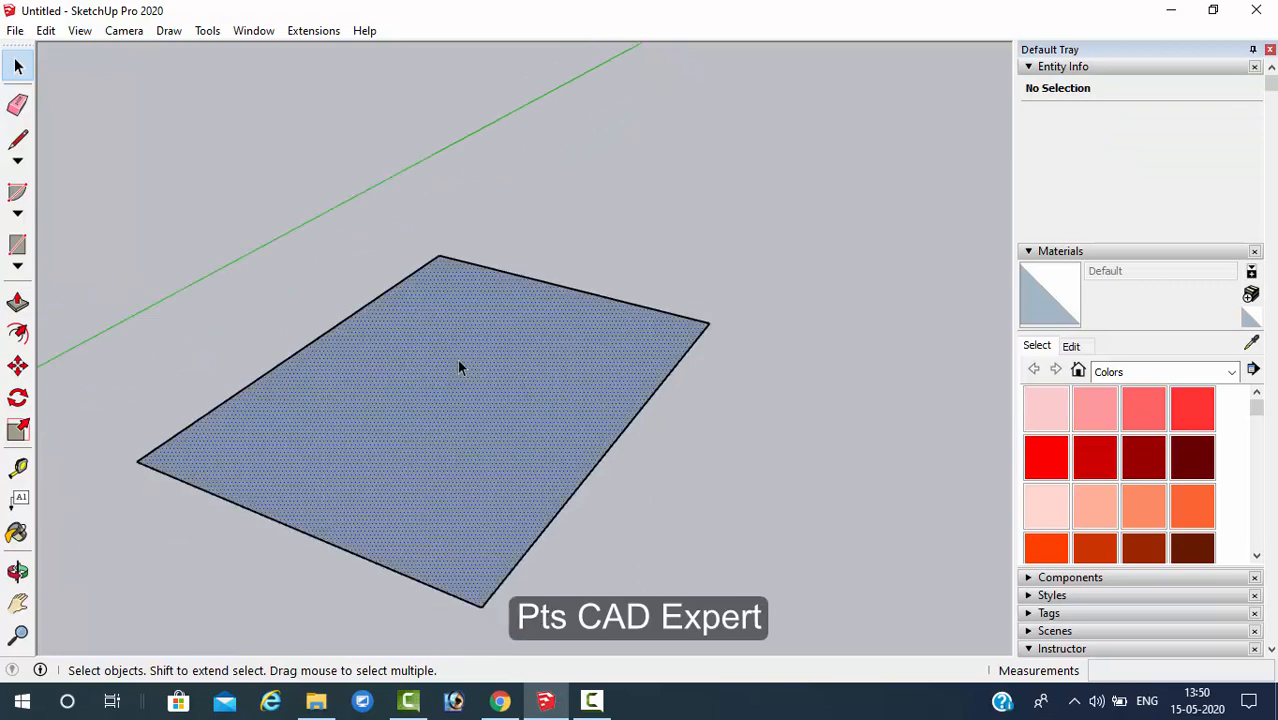
- Draw a line about 18' 3" long between the midpoints of the rectangle's short edges, splitting it lengthwise
{"action": "left_click", "coordinate": [17, 140]}
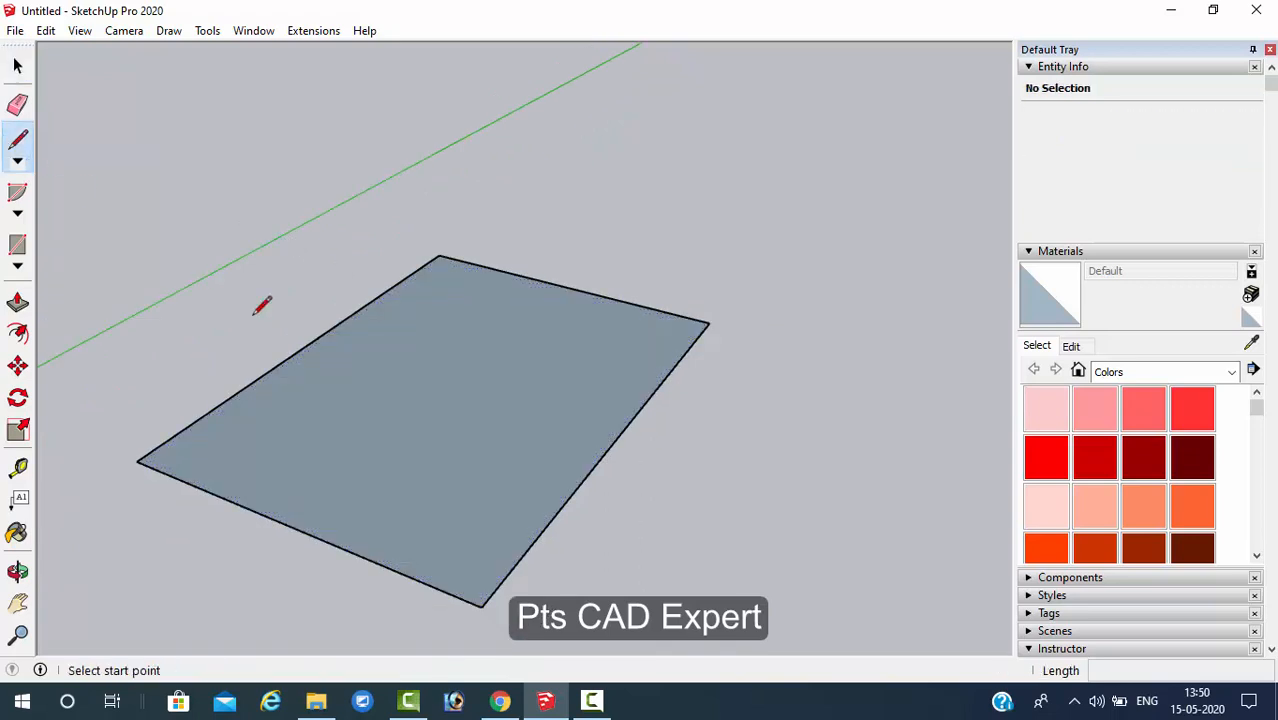
{"action": "left_click", "coordinate": [292, 527]}
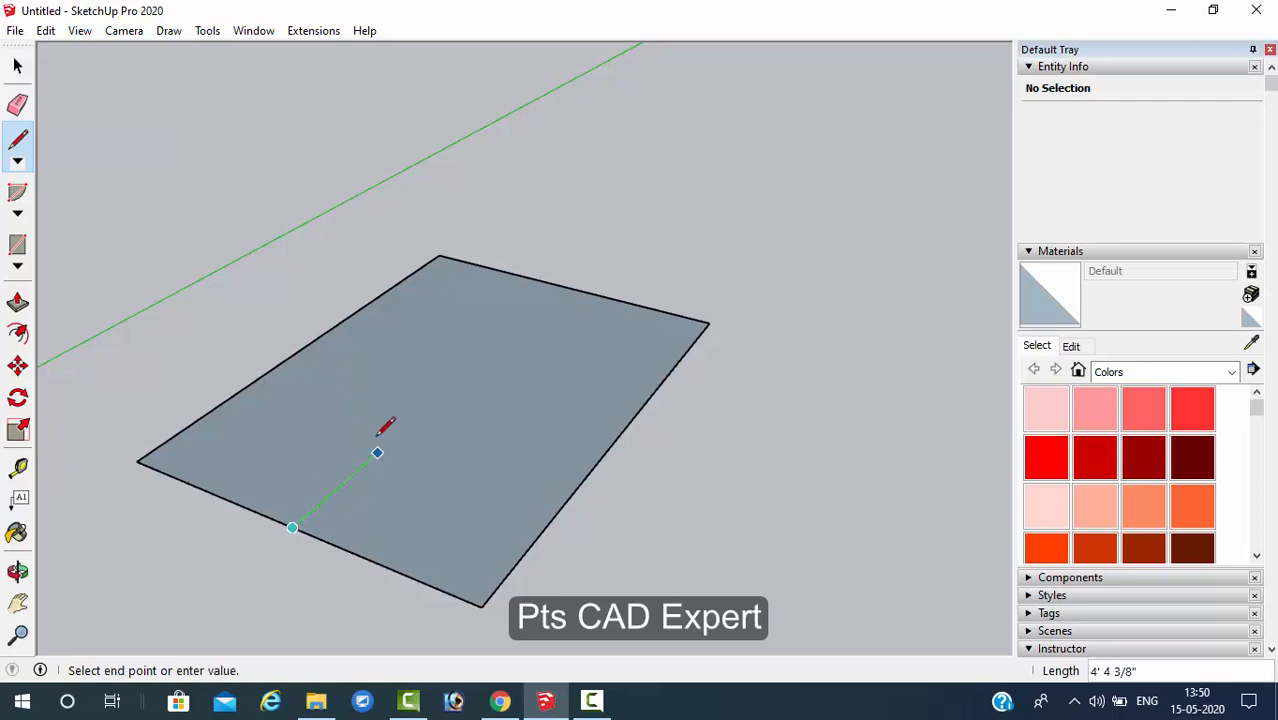
{"action": "left_click", "coordinate": [562, 290]}
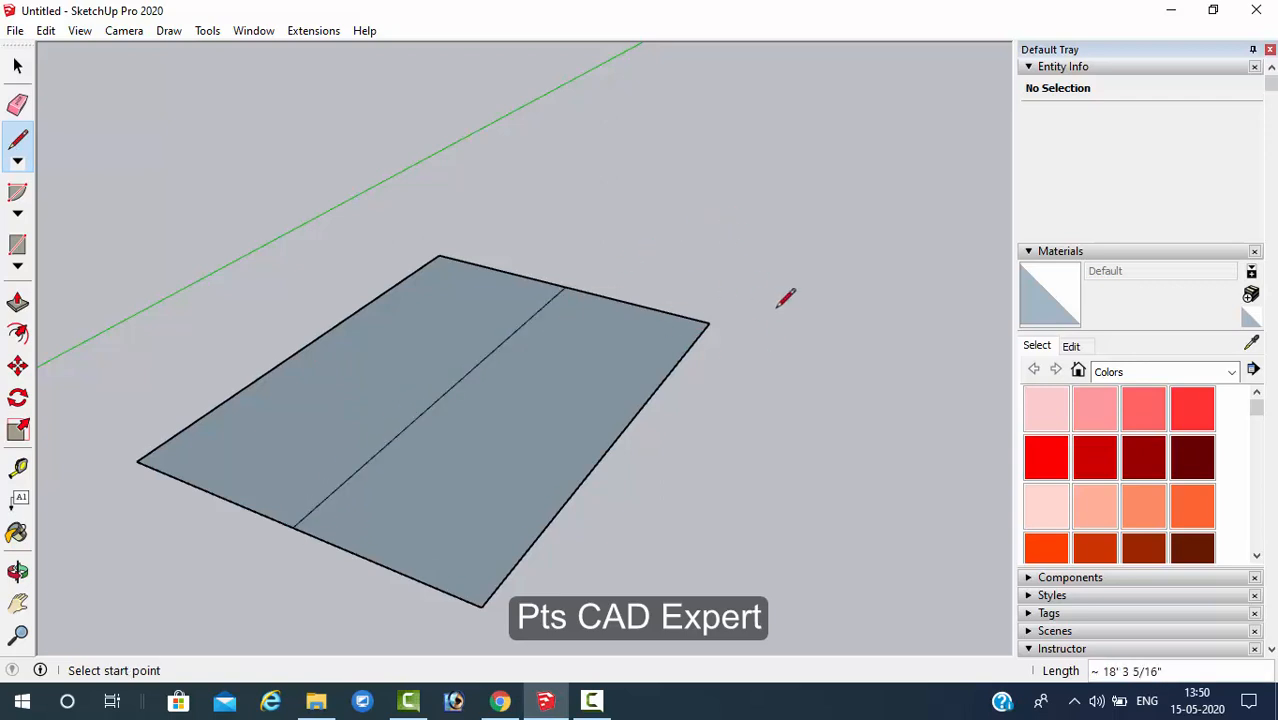
{"action": "key", "text": "space"}
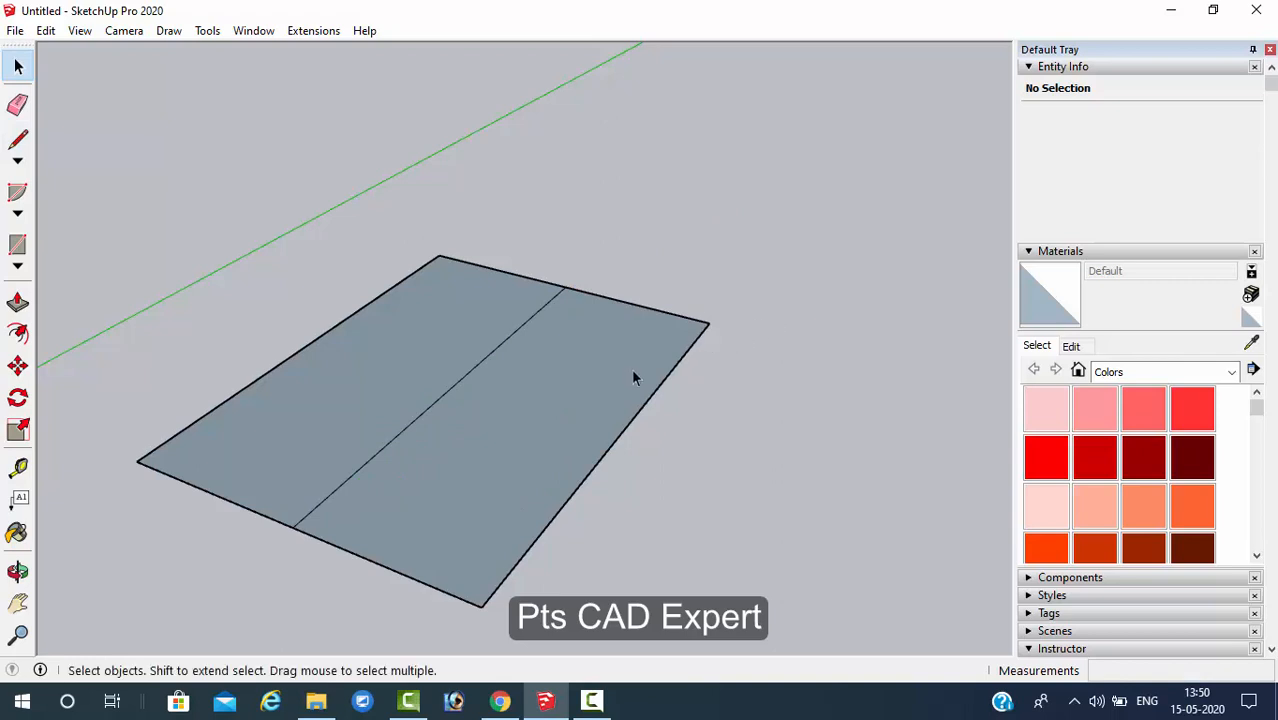
- Select the two halves of the split rectangle in turn to check that they are separate faces
{"action": "left_click", "coordinate": [545, 392]}
{"action": "left_click", "coordinate": [450, 334]}
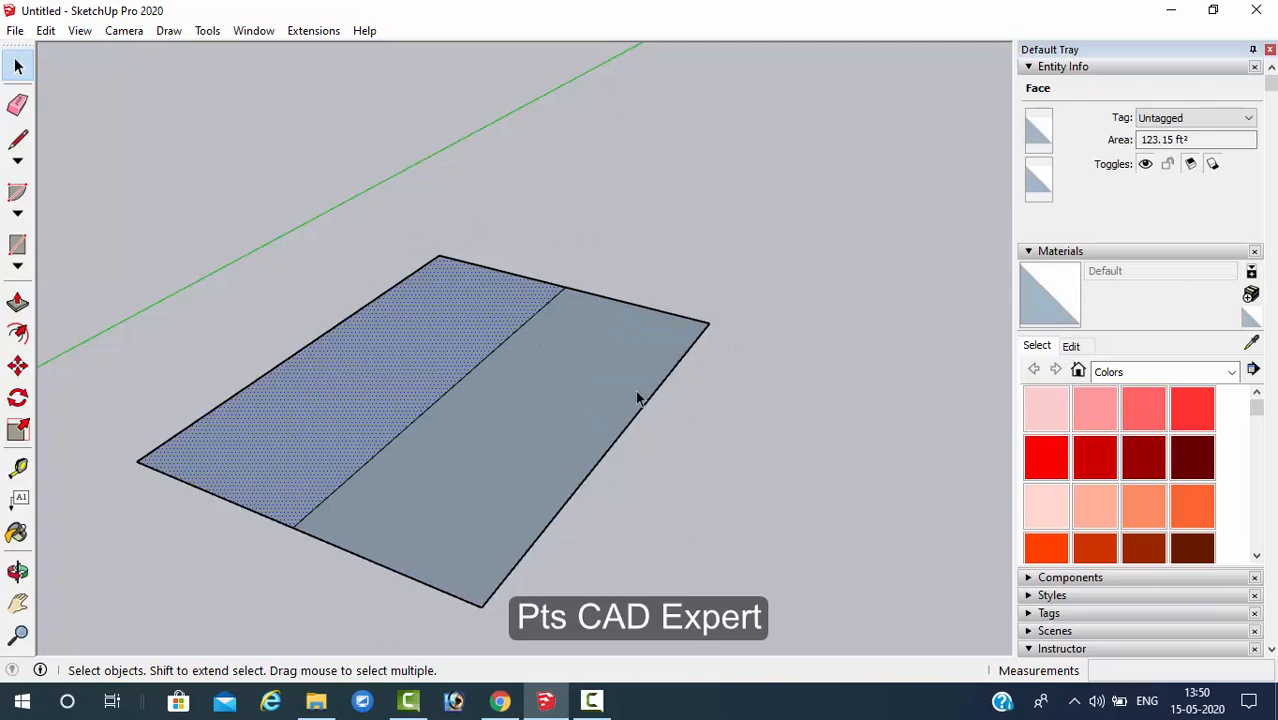
{"action": "left_click", "coordinate": [541, 420]}
{"action": "left_click", "coordinate": [428, 364]}
{"action": "left_click", "coordinate": [524, 421]}
{"action": "left_click", "coordinate": [428, 369]}
{"action": "left_click", "coordinate": [528, 431]}
{"action": "left_click", "coordinate": [428, 354]}
{"action": "left_click", "coordinate": [522, 429]}
{"action": "left_click", "coordinate": [416, 365]}
{"action": "left_click", "coordinate": [496, 422]}
{"action": "left_click", "coordinate": [615, 258]}
- Draw a crosswise line about 13' 6" long between the midpoints of the rectangle's long edges
{"action": "left_click", "coordinate": [18, 141]}
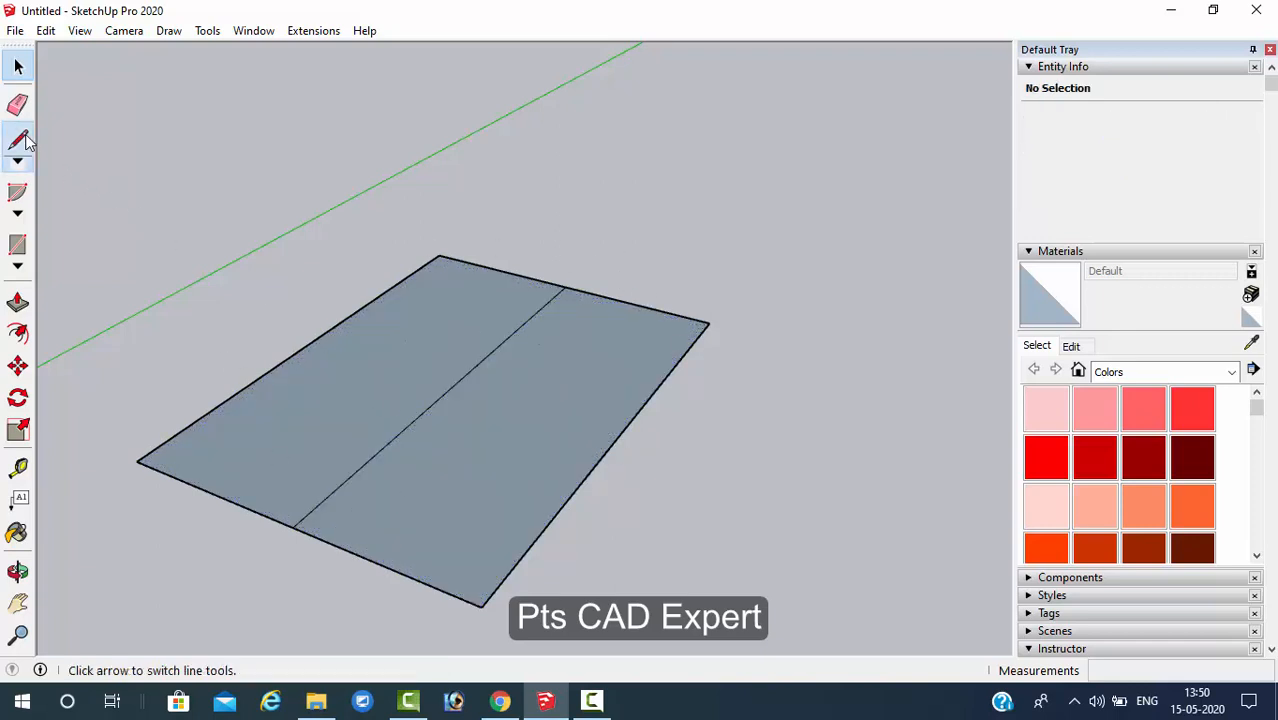
{"action": "left_click", "coordinate": [314, 341]}
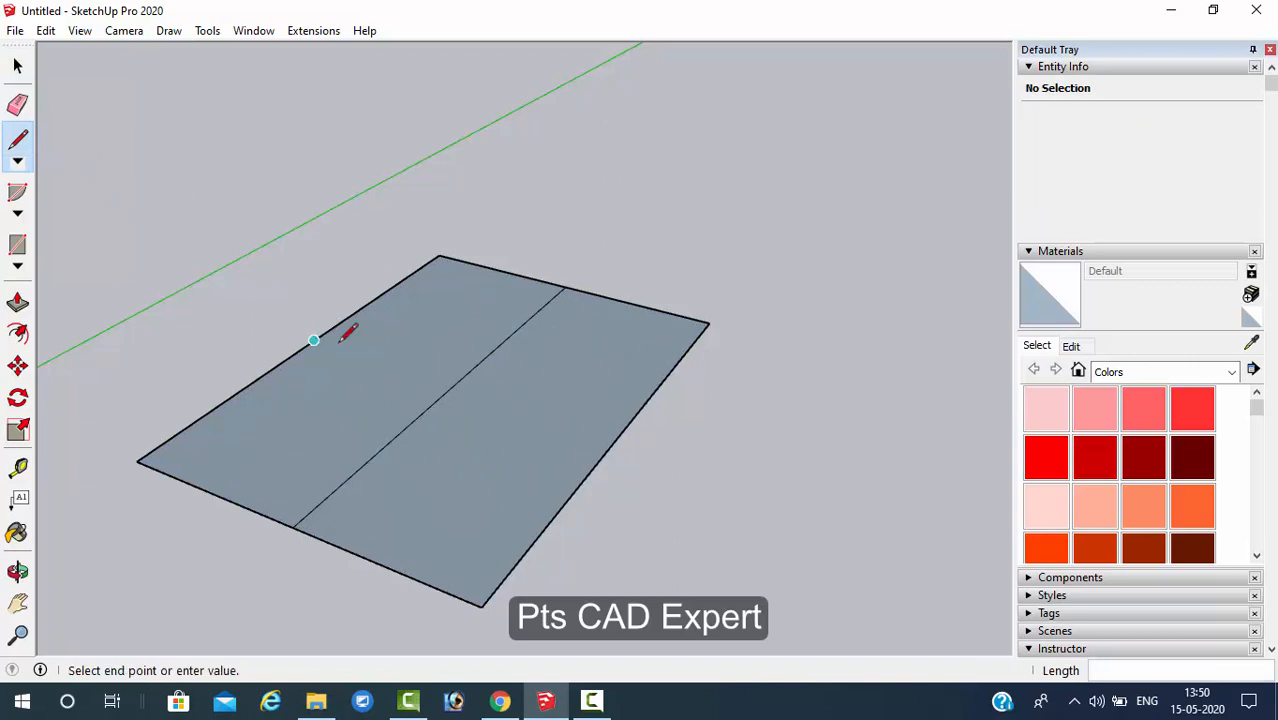
{"action": "left_click", "coordinate": [617, 436]}
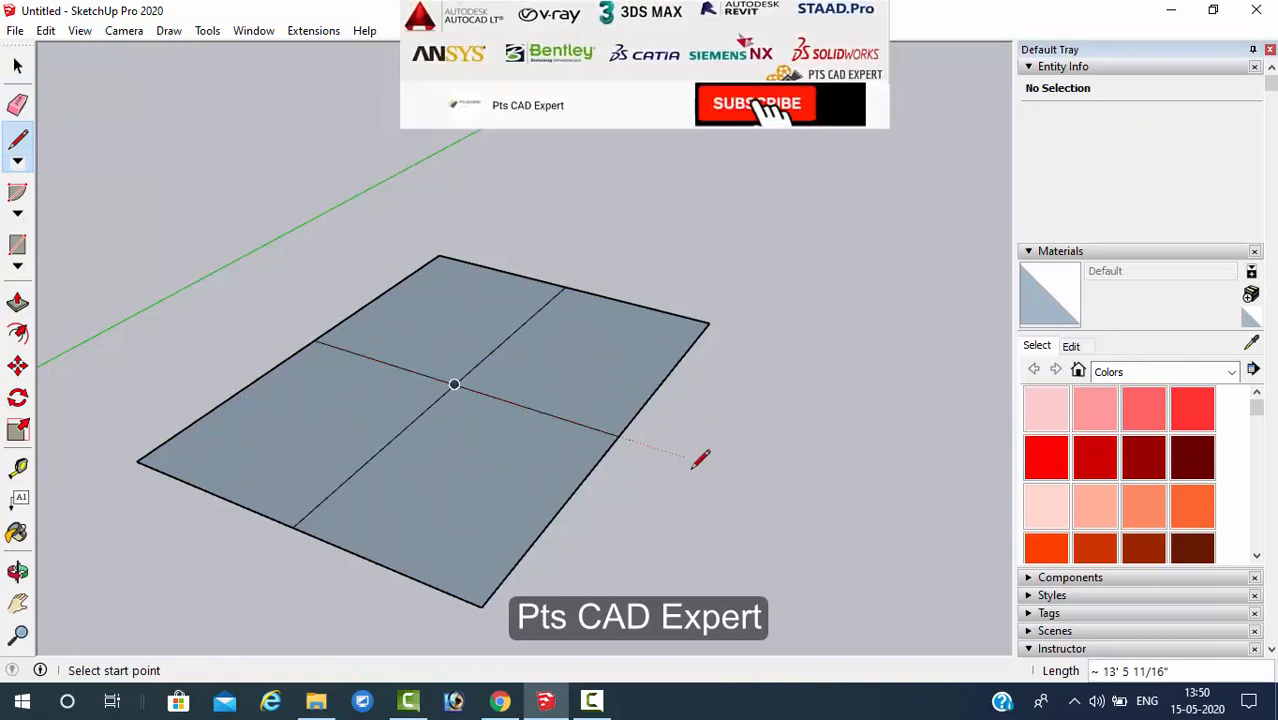
- Draw two more crosswise lines through the midpoints of the halved long edges, dividing the rectangle into four crosswise bands
{"action": "middle_click_drag", "start_coordinate": [633, 371], "coordinate": [600, 440]}
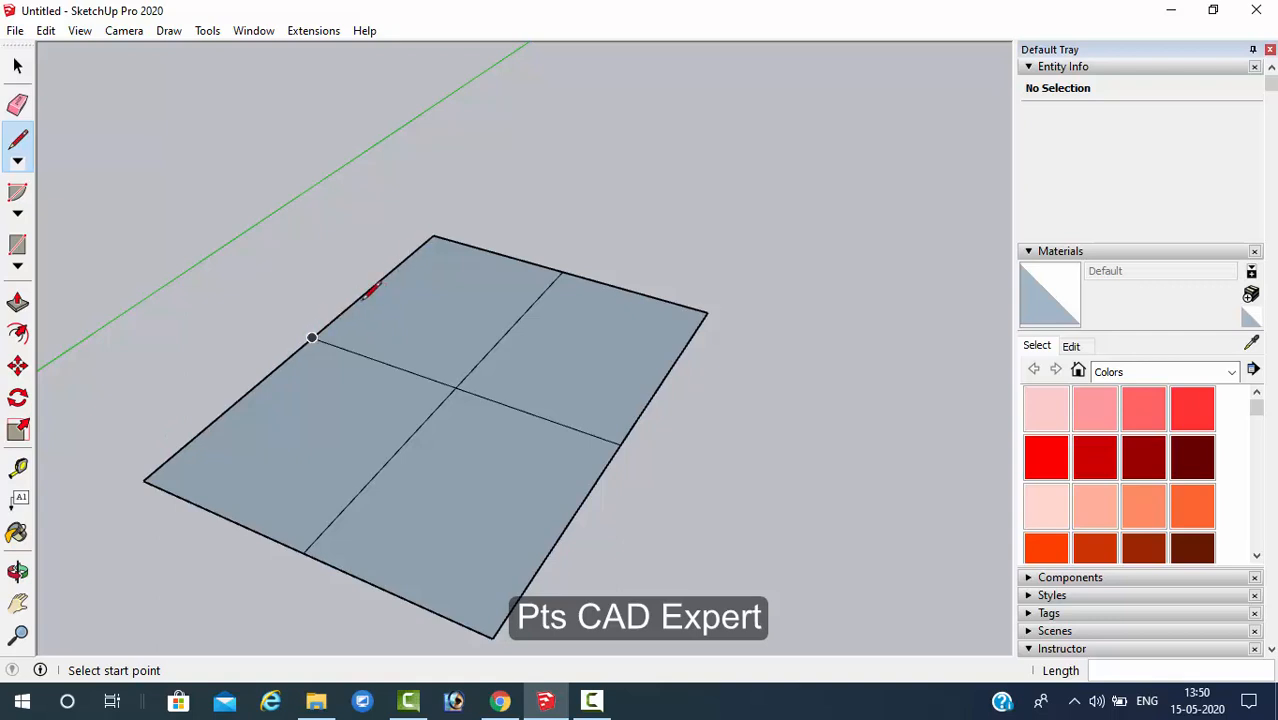
{"action": "left_click", "coordinate": [378, 283]}
{"action": "left_click", "coordinate": [668, 372]}
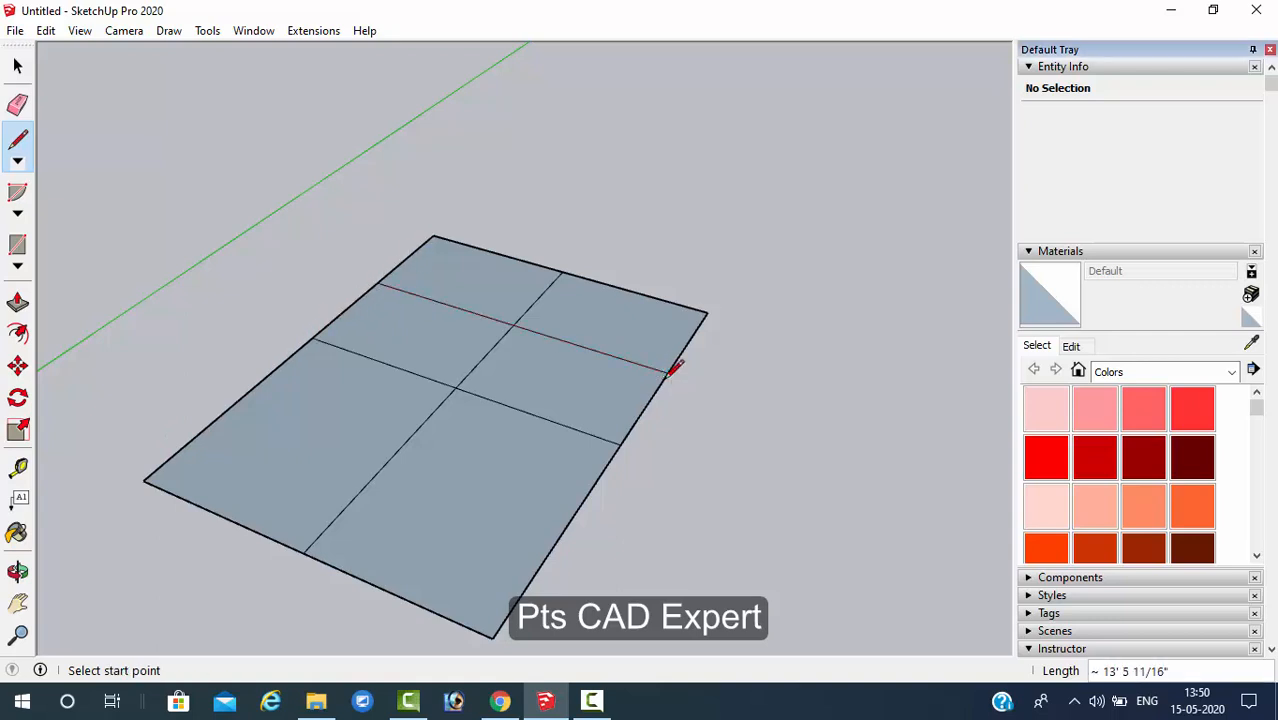
{"action": "left_click", "coordinate": [234, 402]}
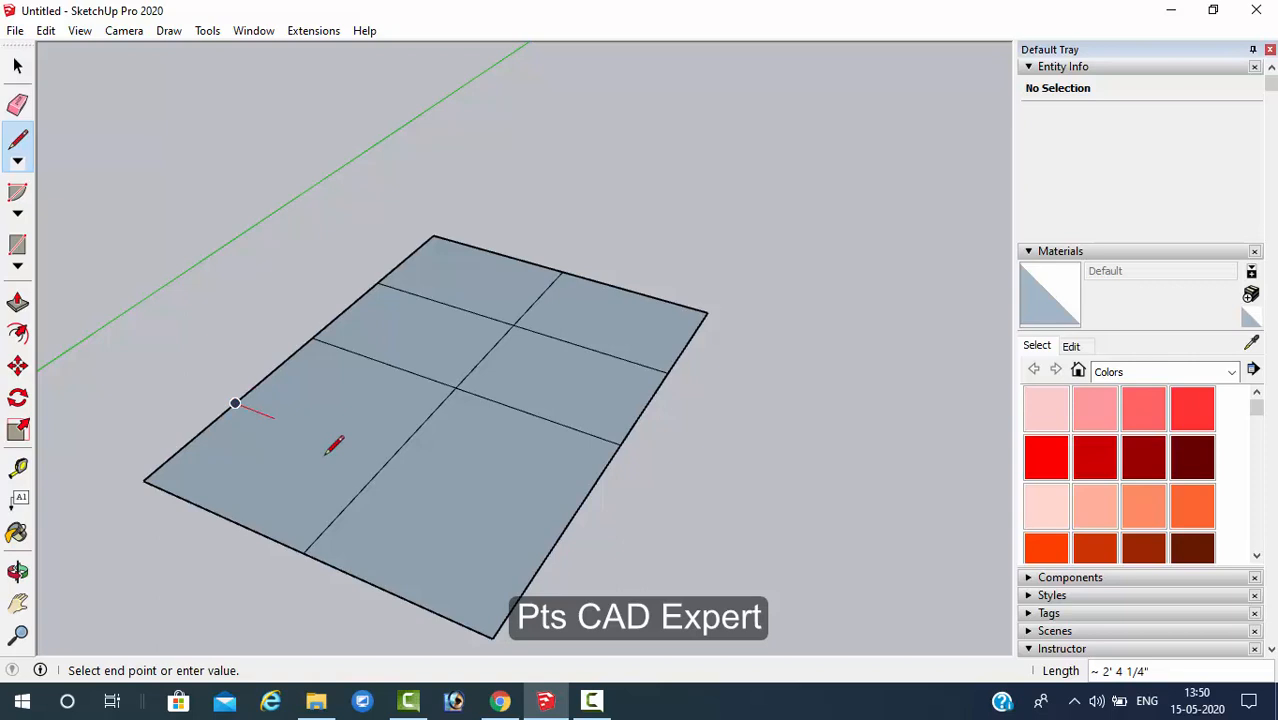
{"action": "left_click", "coordinate": [566, 526]}
{"action": "left_click", "coordinate": [632, 291]}
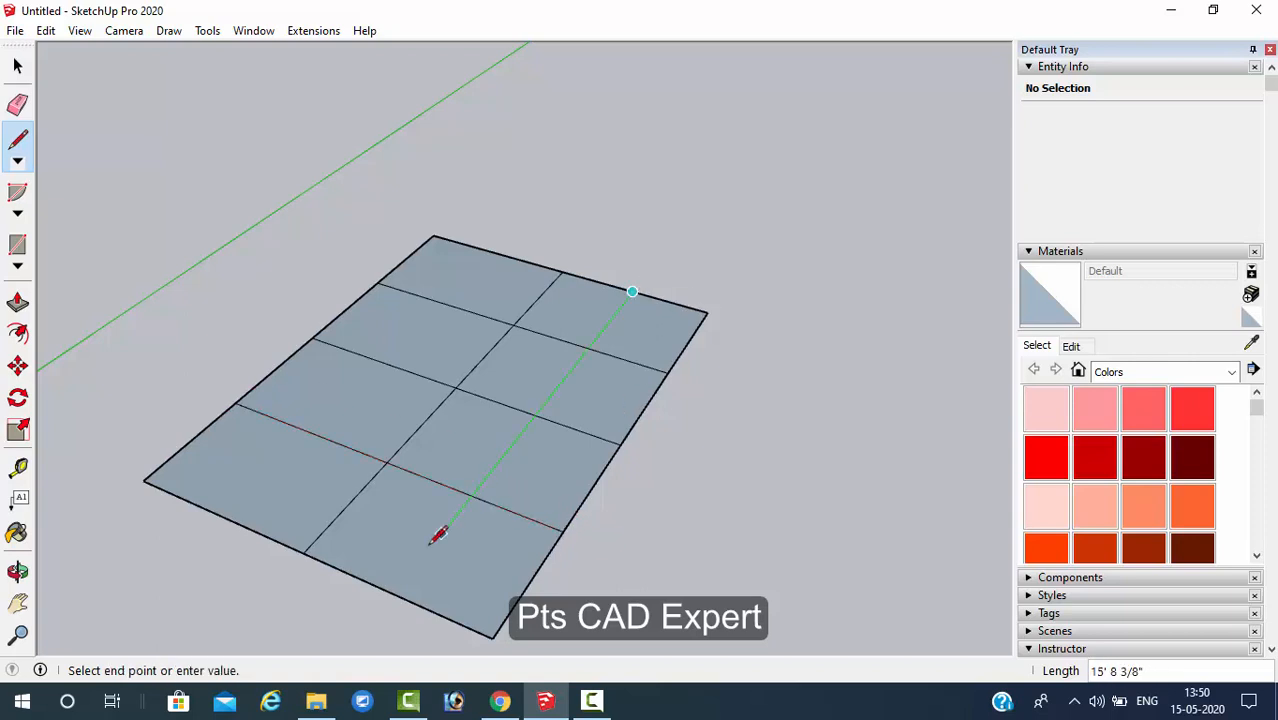
{"action": "left_click", "coordinate": [389, 599]}
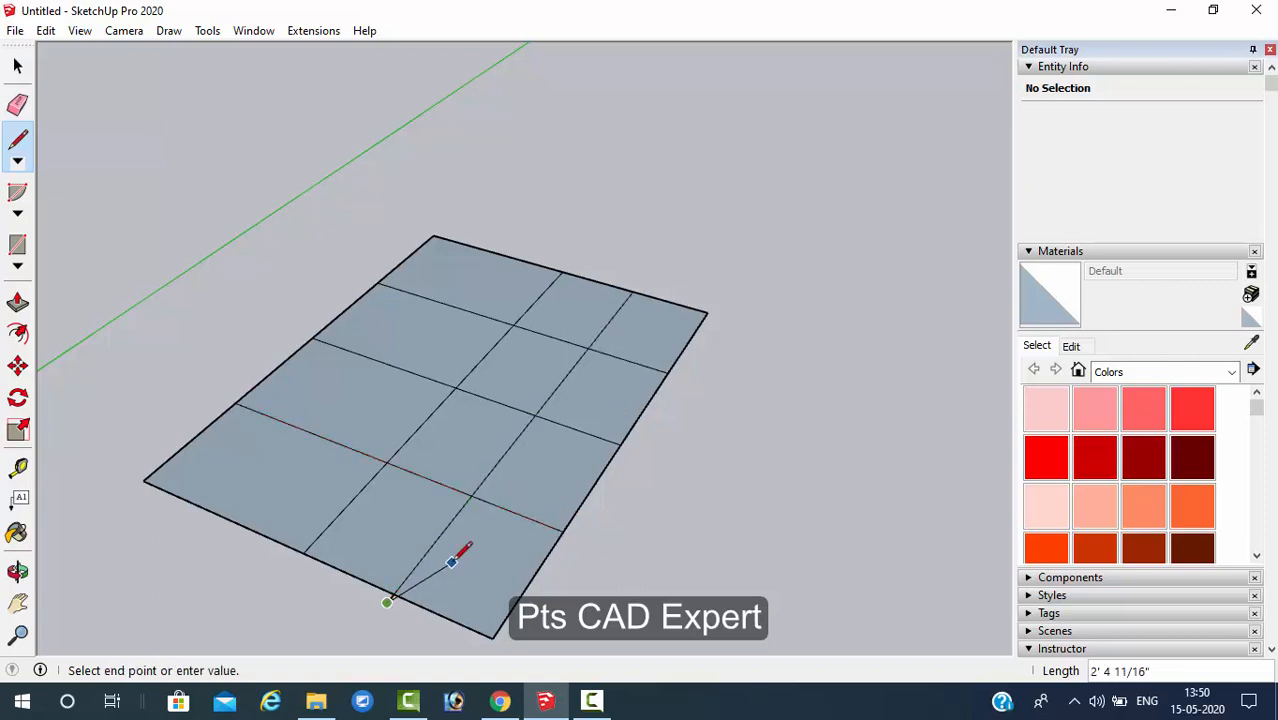
{"action": "middle_click_drag", "start_coordinate": [316, 636], "coordinate": [513, 487]}
{"action": "scroll", "coordinate": [619, 516], "scroll_direction": "down", "scroll_amount": 3}
{"action": "left_click", "coordinate": [367, 204]}
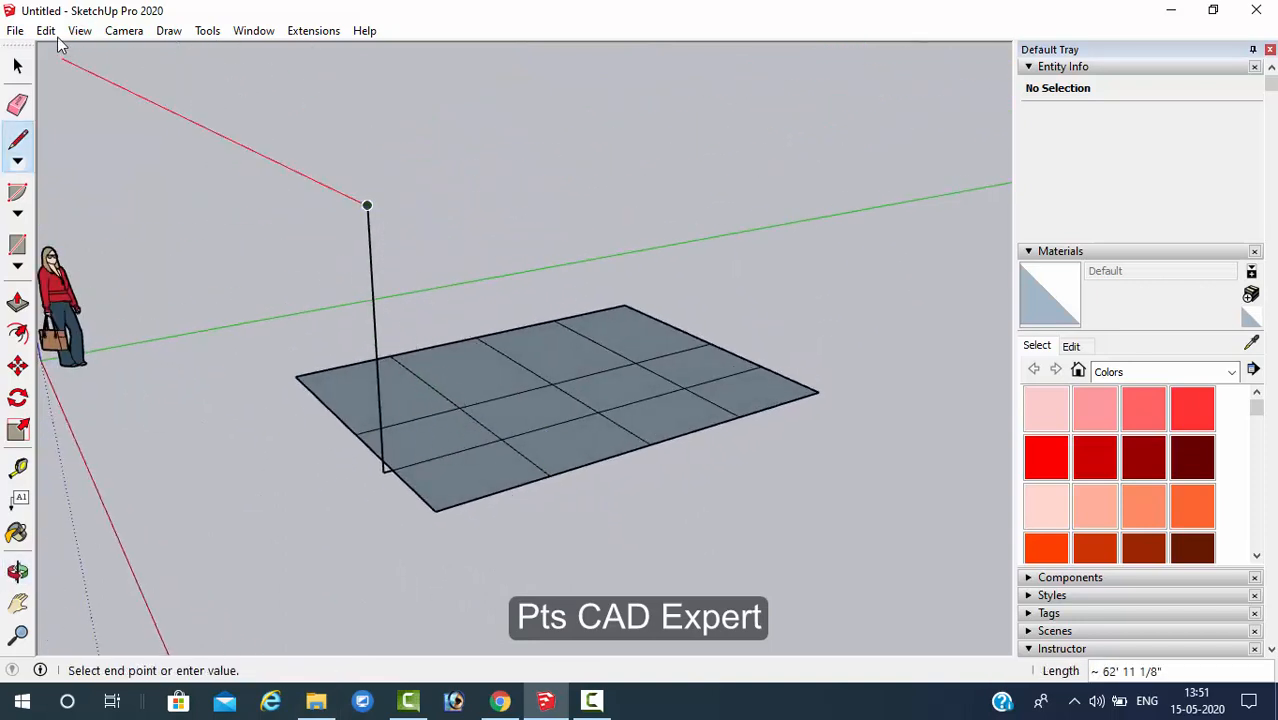
{"action": "left_click", "coordinate": [45, 31]}
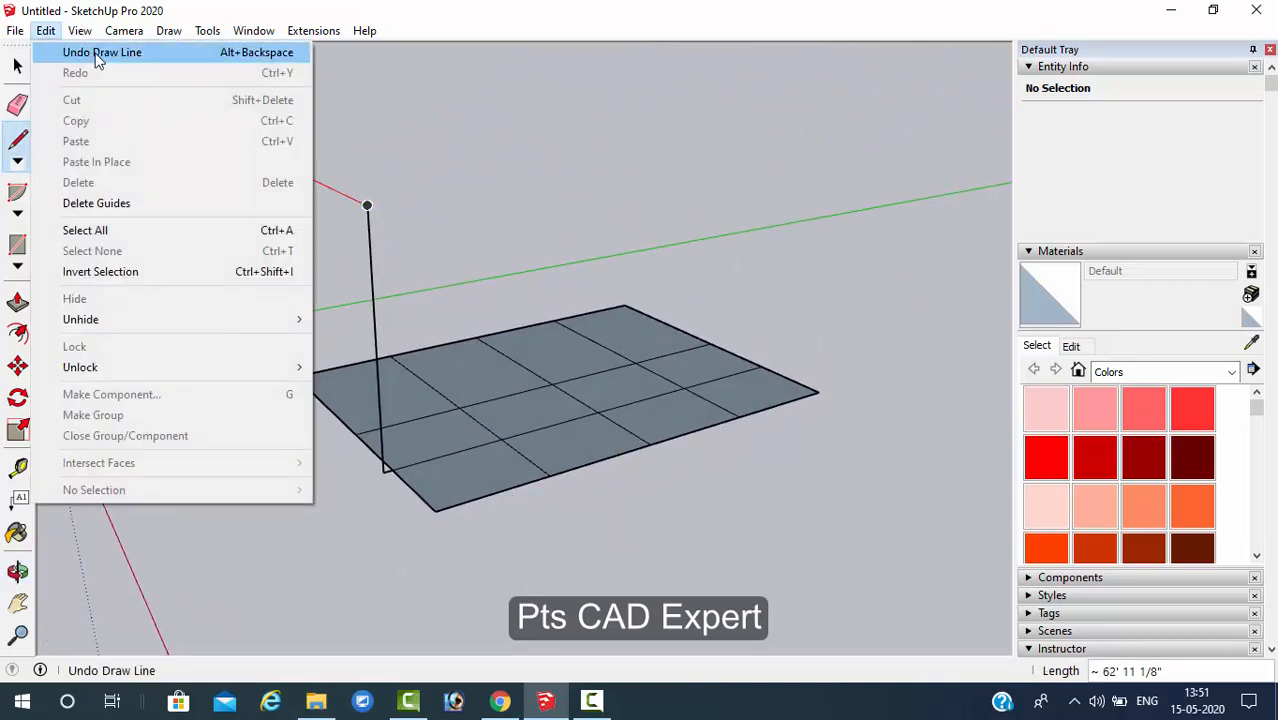
{"action": "left_click", "coordinate": [97, 53]}
{"action": "left_click", "coordinate": [45, 31]}
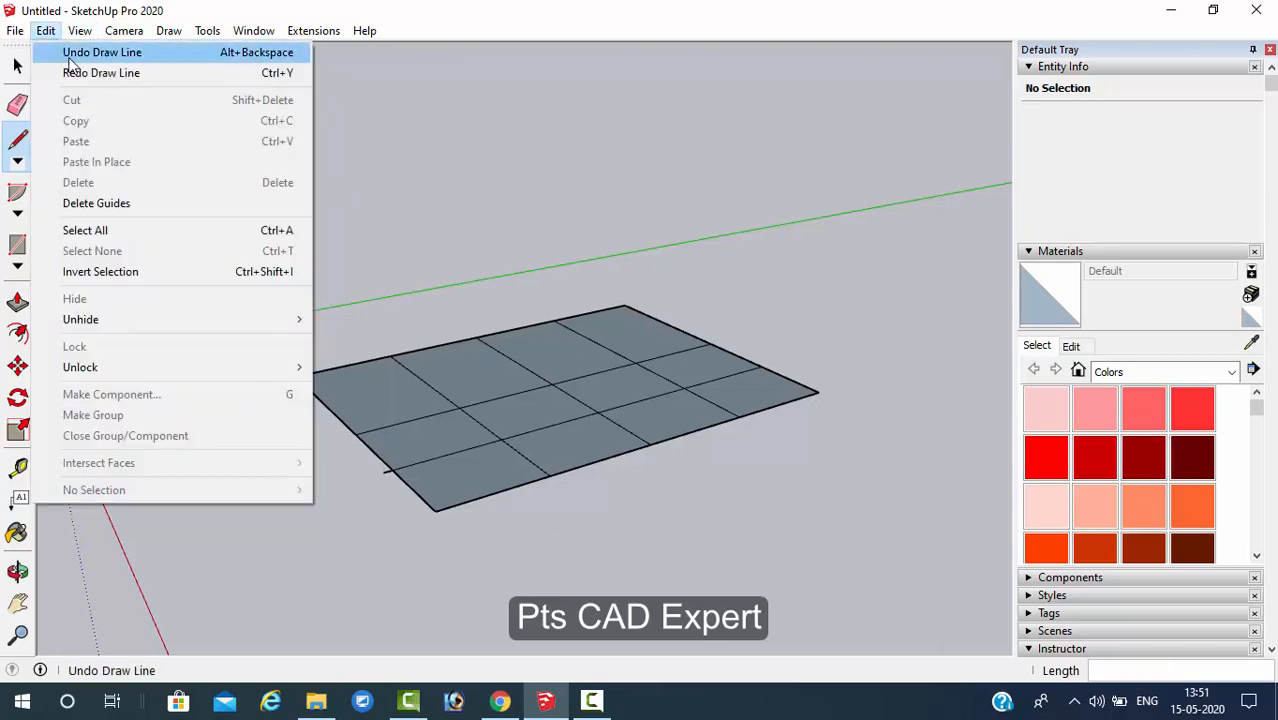
{"action": "left_click", "coordinate": [81, 52]}
- Draw a second lengthwise line through the midpoints of one half of the short edges
{"action": "middle_click_drag", "start_coordinate": [440, 330], "coordinate": [907, 340]}
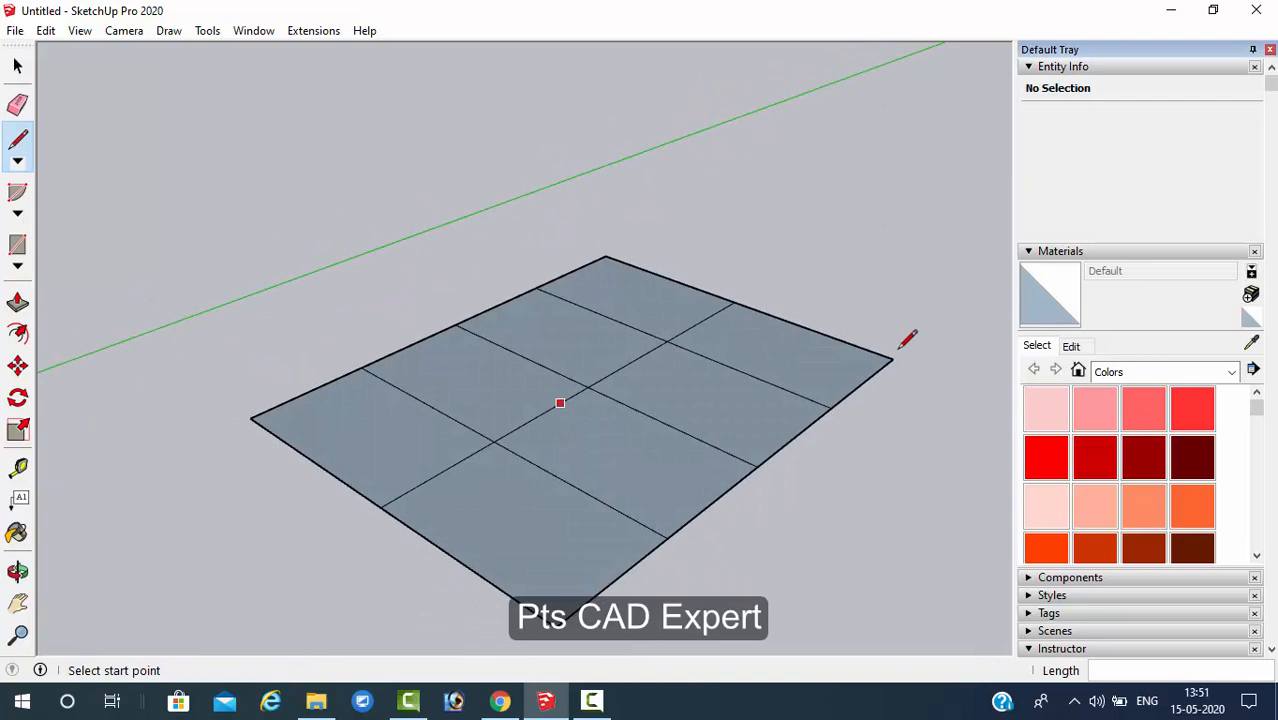
{"action": "left_click", "coordinate": [809, 329]}
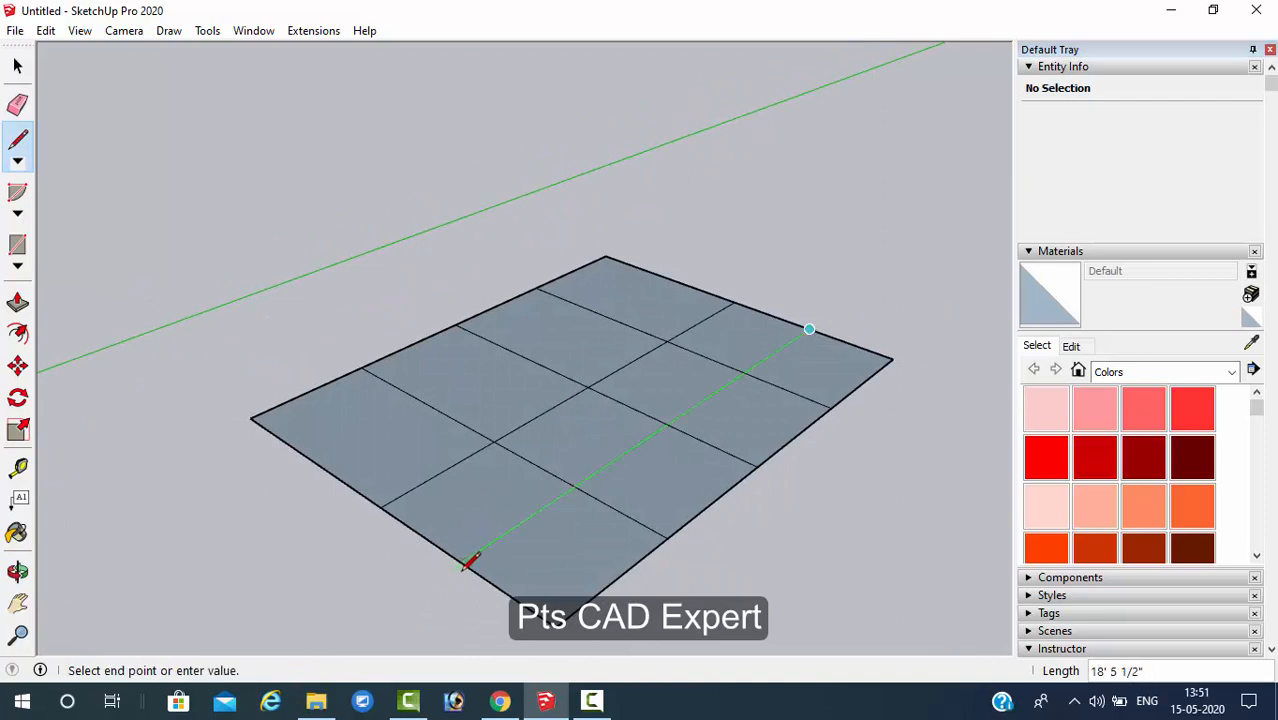
{"action": "key", "text": "Escape"}
- Select several cells of the divided rectangle one by one to examine them as individual faces
{"action": "middle_click_drag", "start_coordinate": [770, 499], "coordinate": [365, 496]}
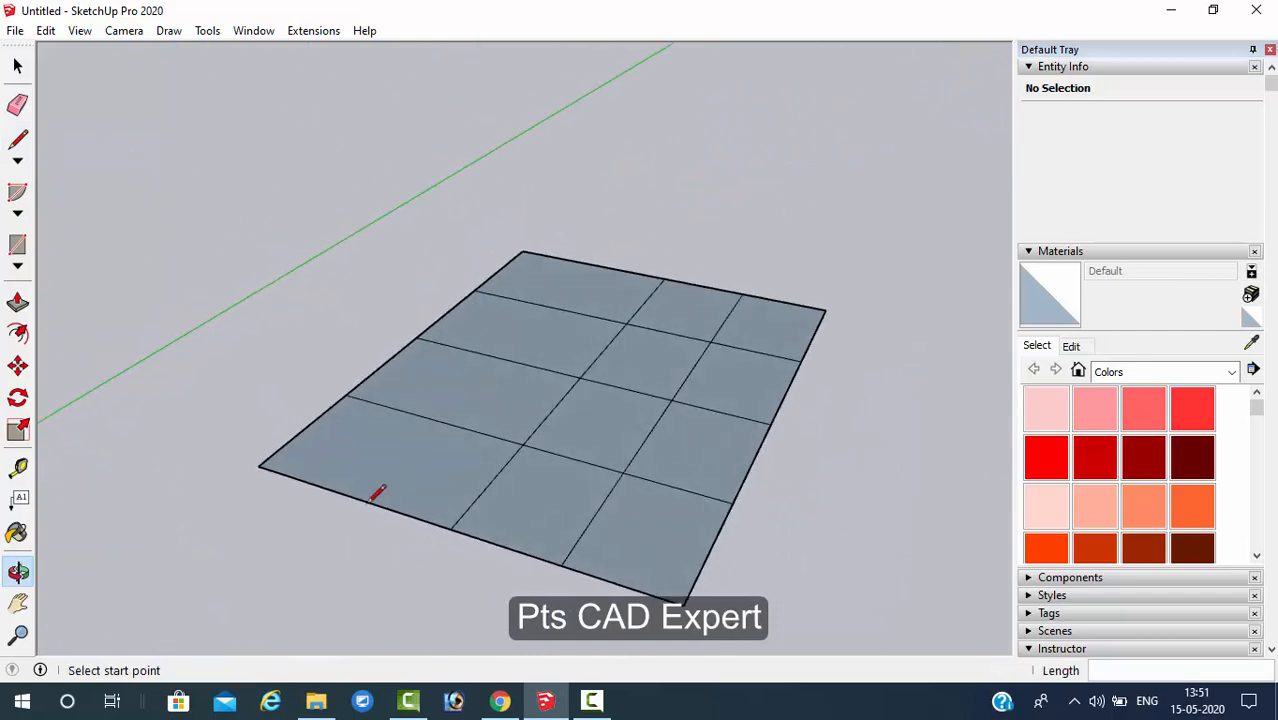
{"action": "scroll", "coordinate": [455, 427], "scroll_direction": "up", "scroll_amount": 3}
{"action": "middle_click_drag", "start_coordinate": [455, 427], "coordinate": [402, 459]}
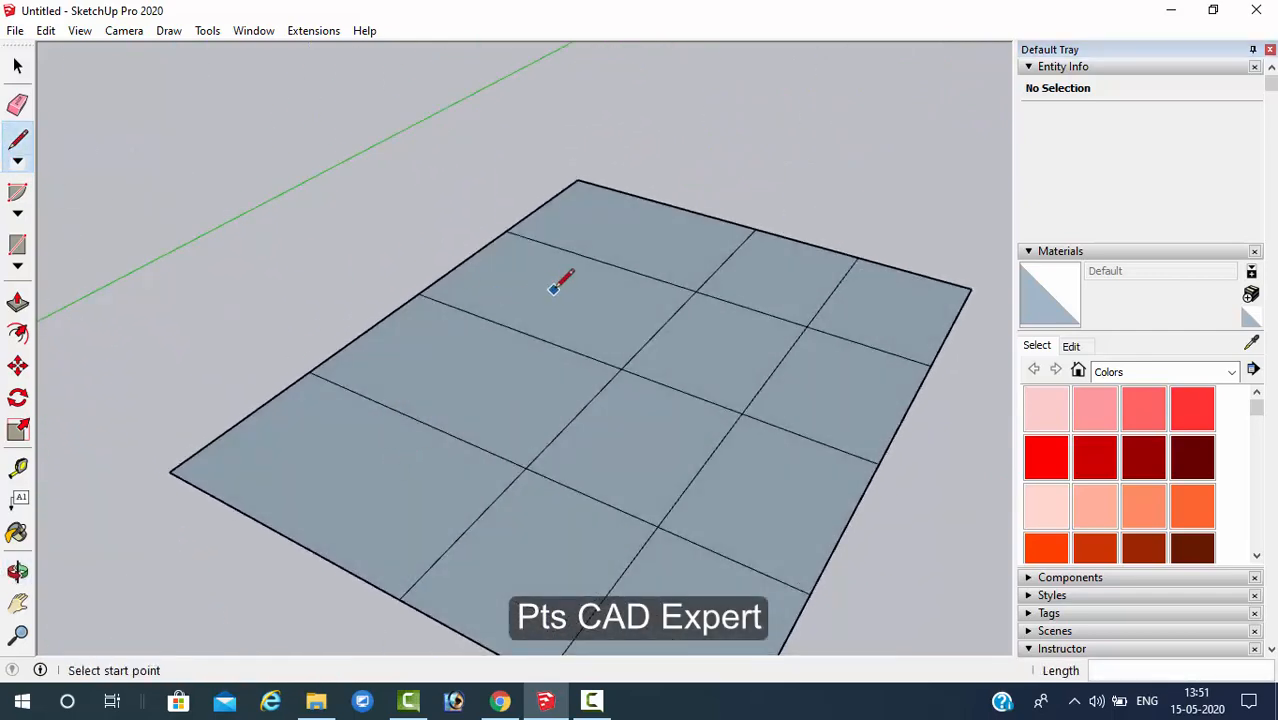
{"action": "mouse_move", "coordinate": [555, 288]}
{"action": "middle_mouse_down"}
{"action": "mouse_move", "coordinate": [623, 268]}
{"action": "mouse_move", "coordinate": [620, 241]}
{"action": "middle_mouse_up"}
{"action": "key", "text": "space"}
{"action": "left_click", "coordinate": [576, 296]}
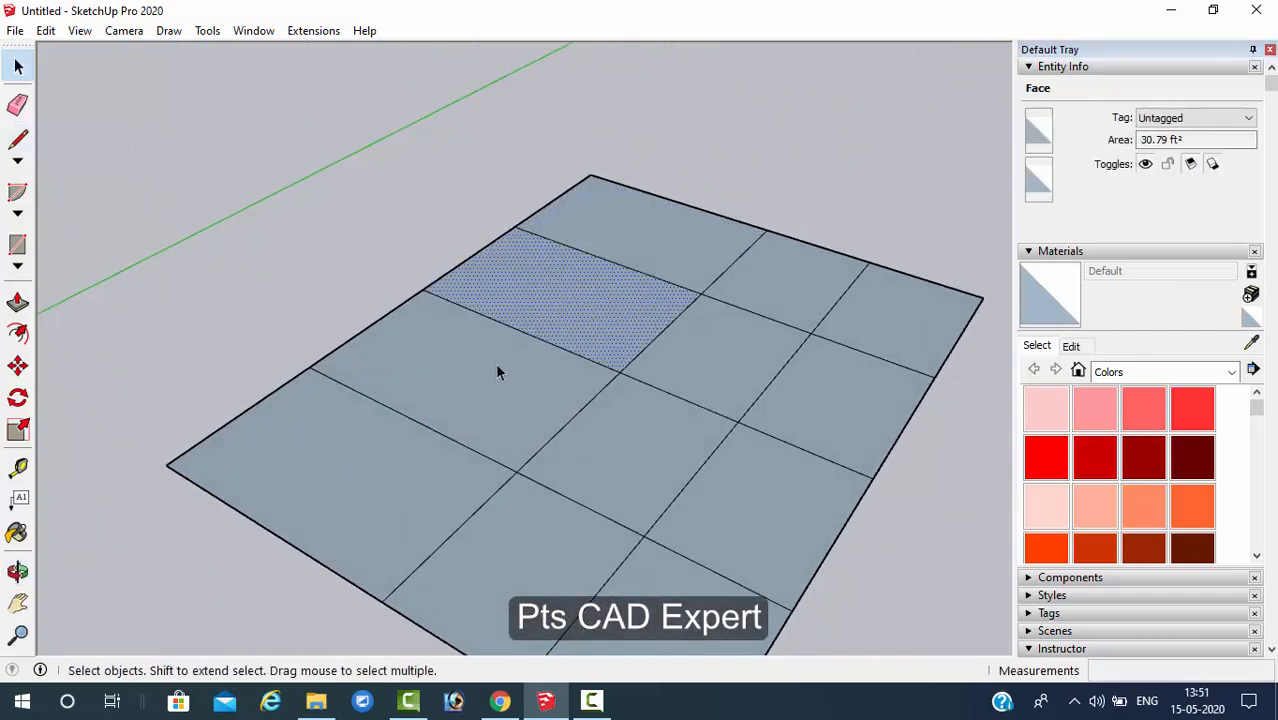
{"action": "left_click", "coordinate": [485, 390]}
{"action": "left_click", "coordinate": [408, 450]}
{"action": "middle_click_drag", "start_coordinate": [494, 443], "coordinate": [548, 364]}
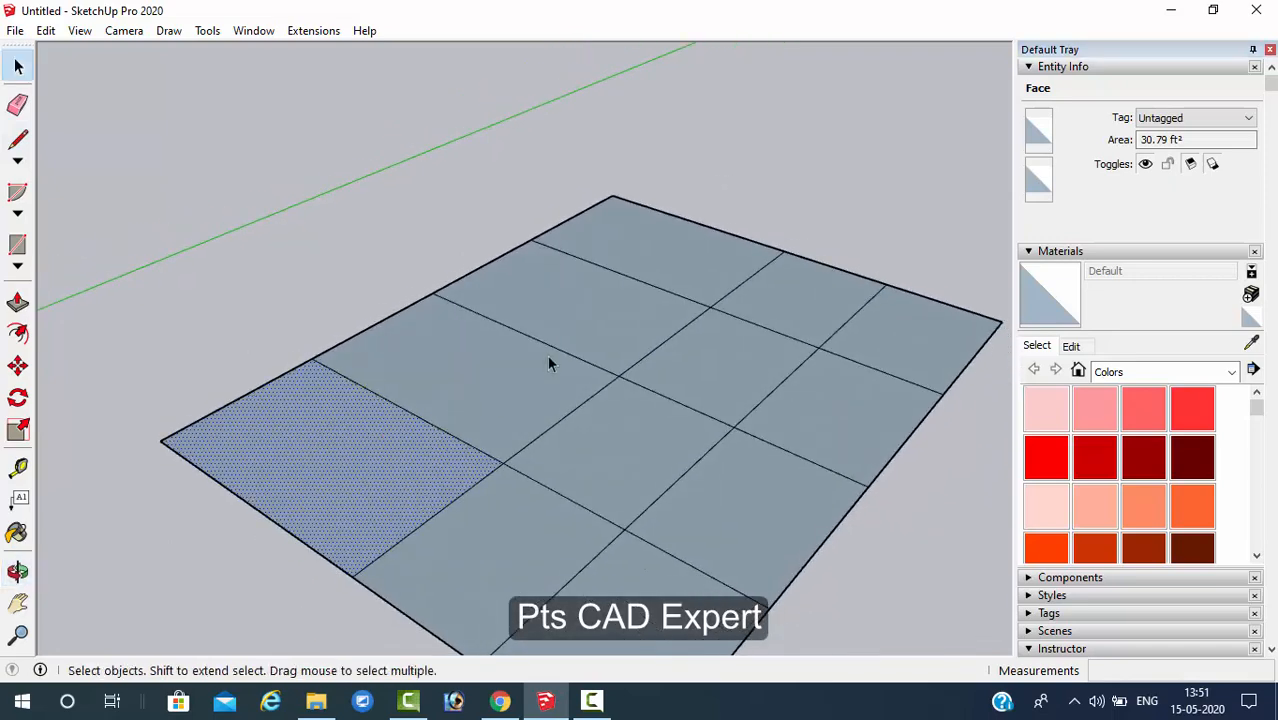
{"action": "left_click", "coordinate": [385, 279]}
- Erase two crosswise segments in the wider lengthwise strip to merge three adjoining cells into one face
{"action": "left_click", "coordinate": [18, 105]}
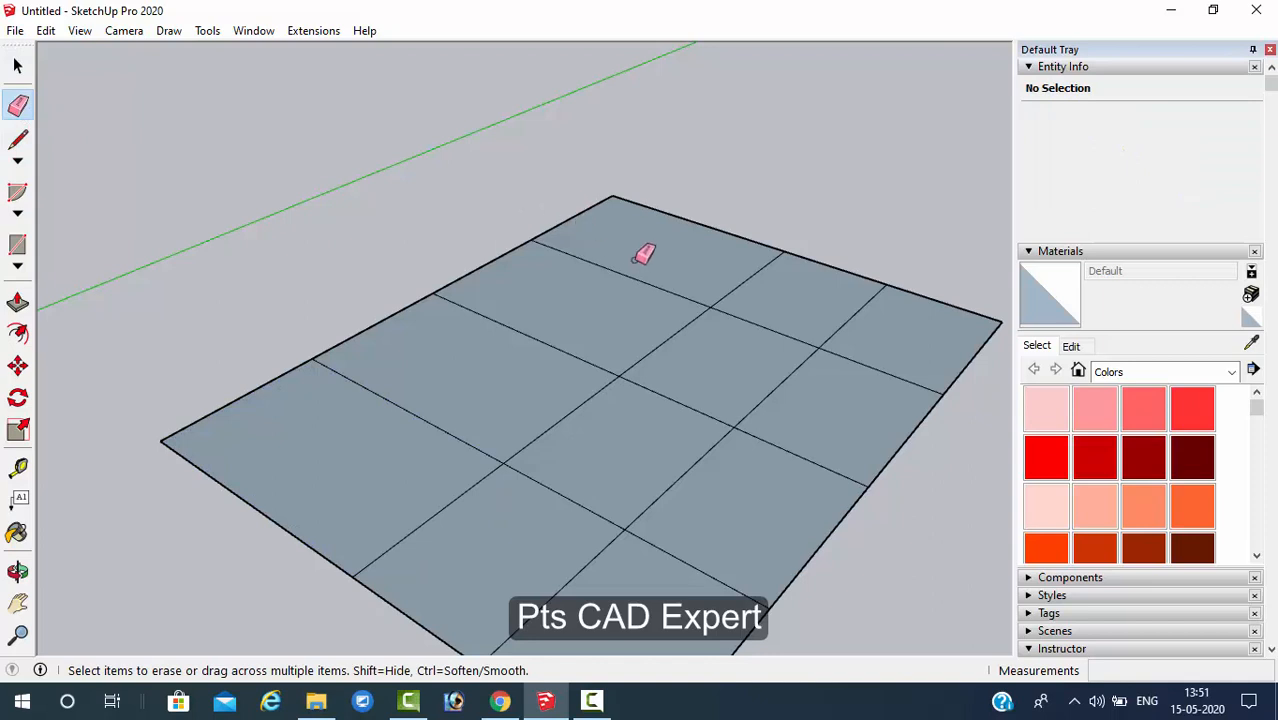
{"action": "left_click", "coordinate": [628, 275]}
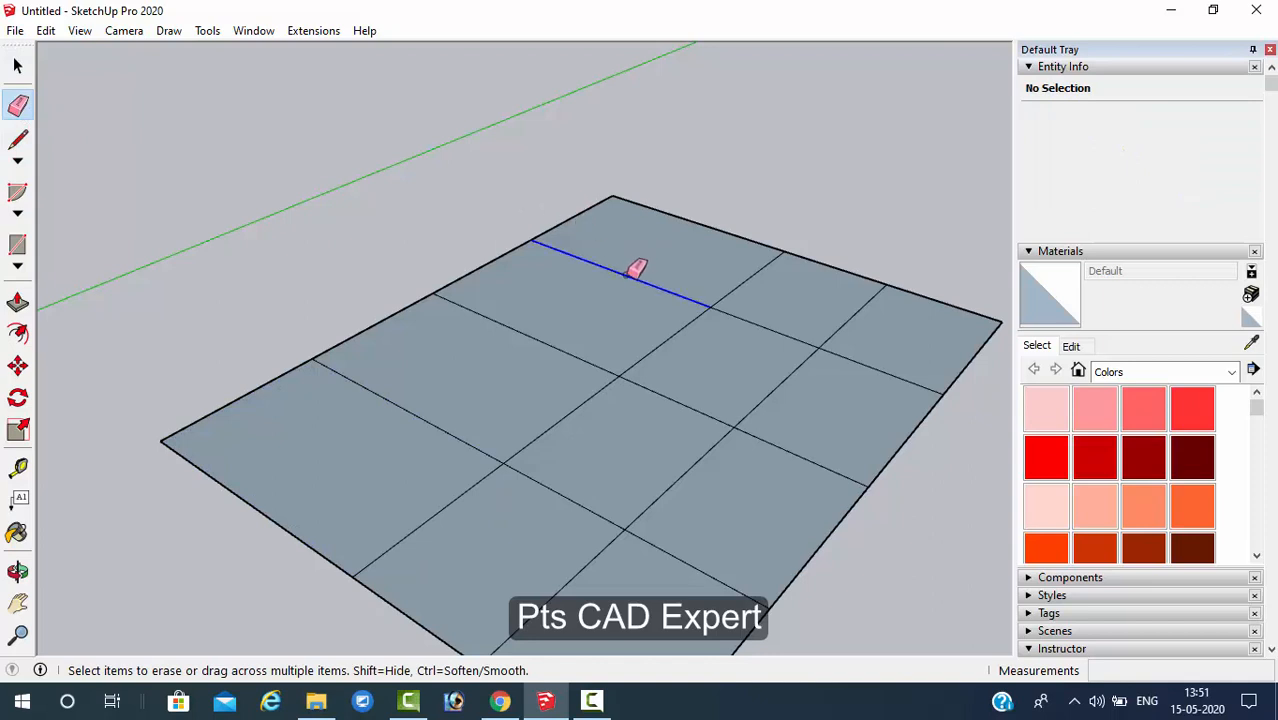
{"action": "left_click", "coordinate": [565, 354]}
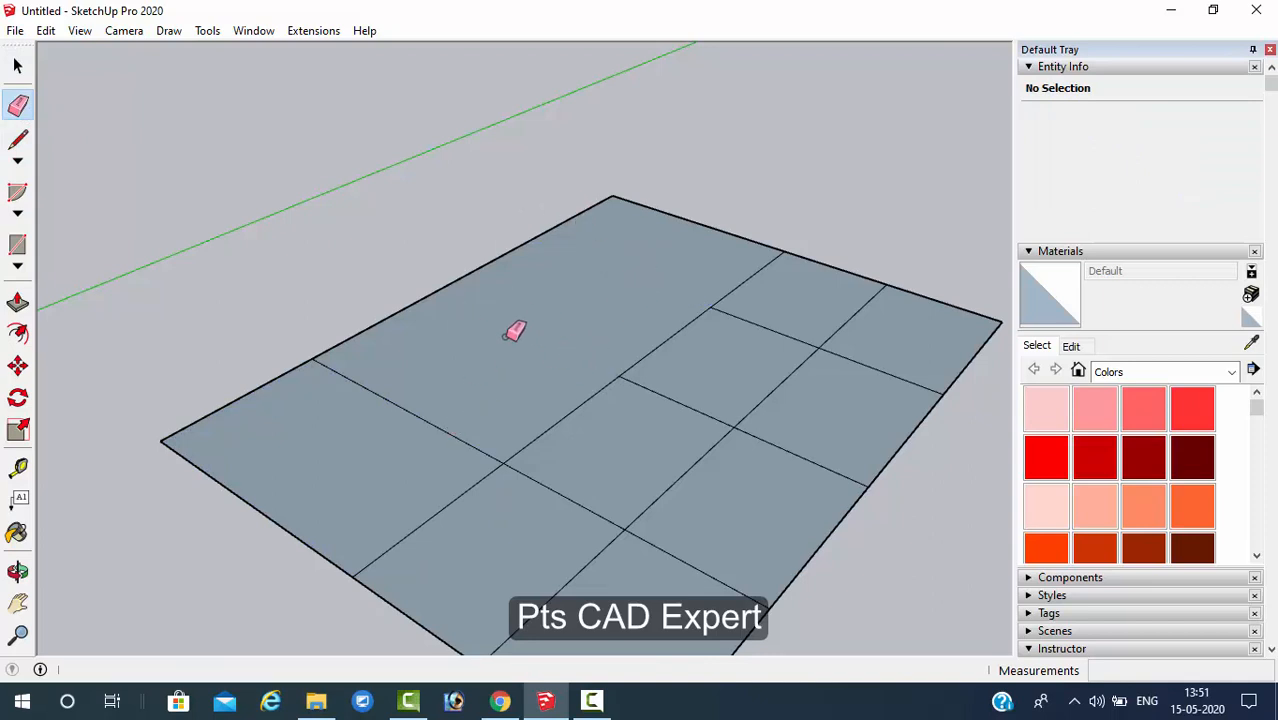
- Examine the merged face by selecting it and its outer edge, then clear the selection
{"action": "key", "text": "space"}
{"action": "left_click", "coordinate": [539, 345]}
{"action": "mouse_move", "coordinate": [539, 345]}
{"action": "middle_mouse_down"}
{"action": "mouse_move", "coordinate": [551, 388]}
{"action": "mouse_move", "coordinate": [533, 513]}
{"action": "mouse_move", "coordinate": [607, 276]}
{"action": "middle_mouse_up"}
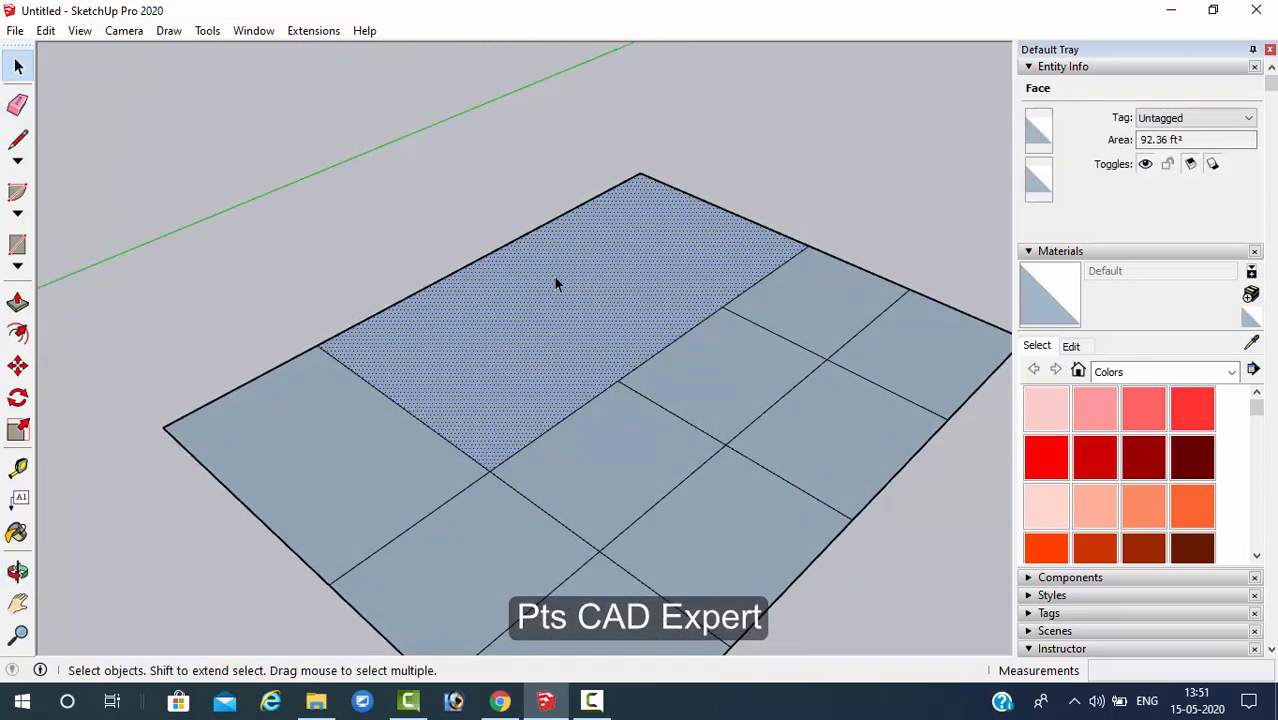
{"action": "left_click", "coordinate": [505, 183]}
{"action": "left_click", "coordinate": [532, 231]}
{"action": "middle_click_drag", "start_coordinate": [532, 231], "coordinate": [642, 225]}
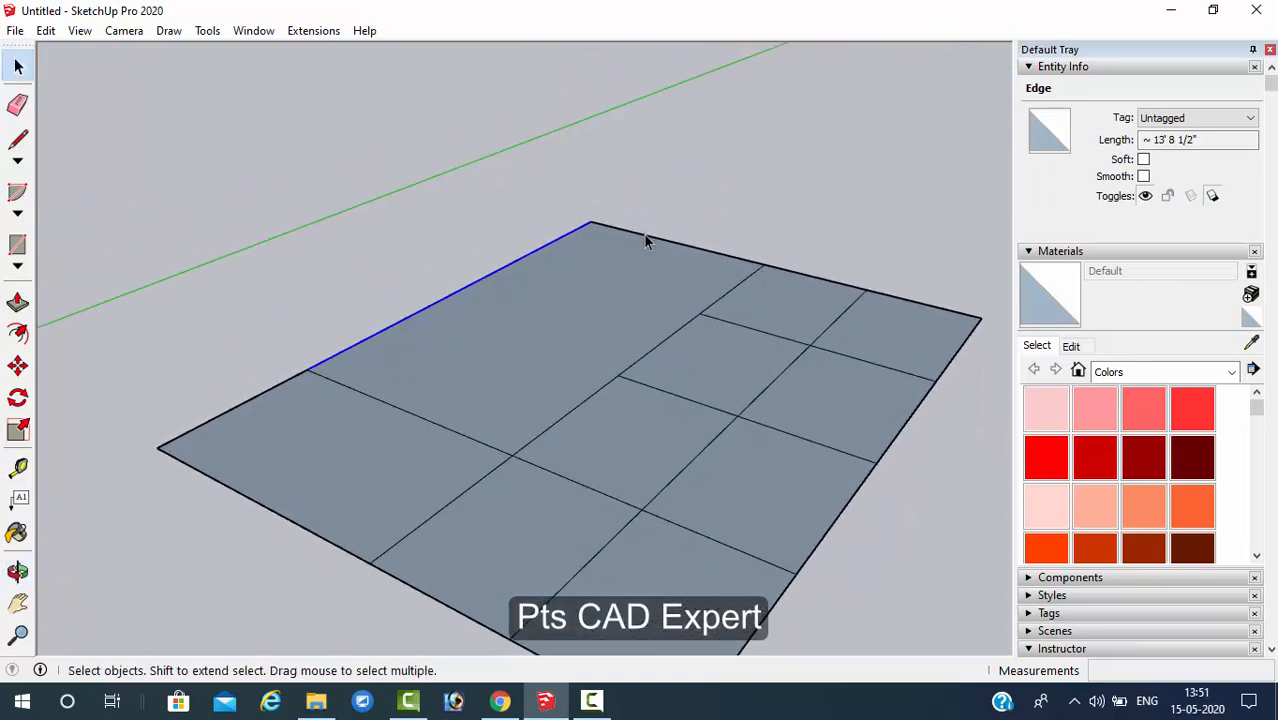
{"action": "left_click", "coordinate": [613, 277]}
{"action": "middle_click_drag", "start_coordinate": [613, 277], "coordinate": [512, 330]}
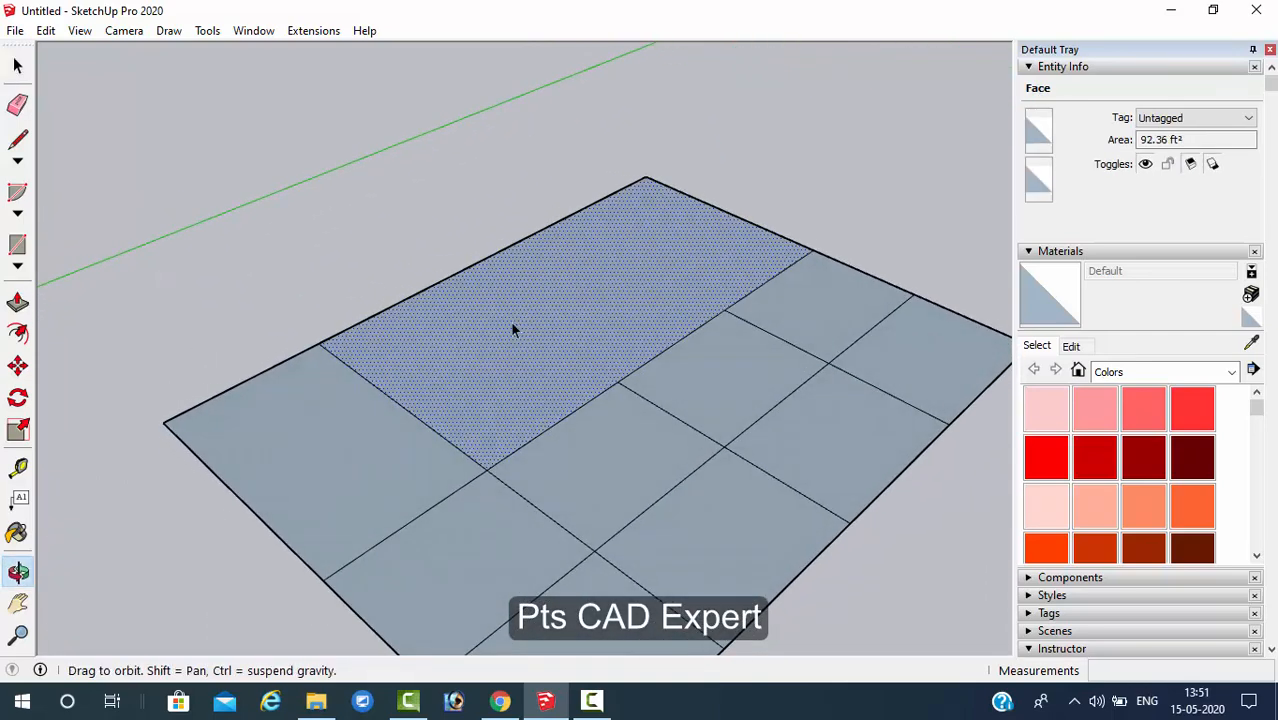
{"action": "left_click", "coordinate": [113, 176]}
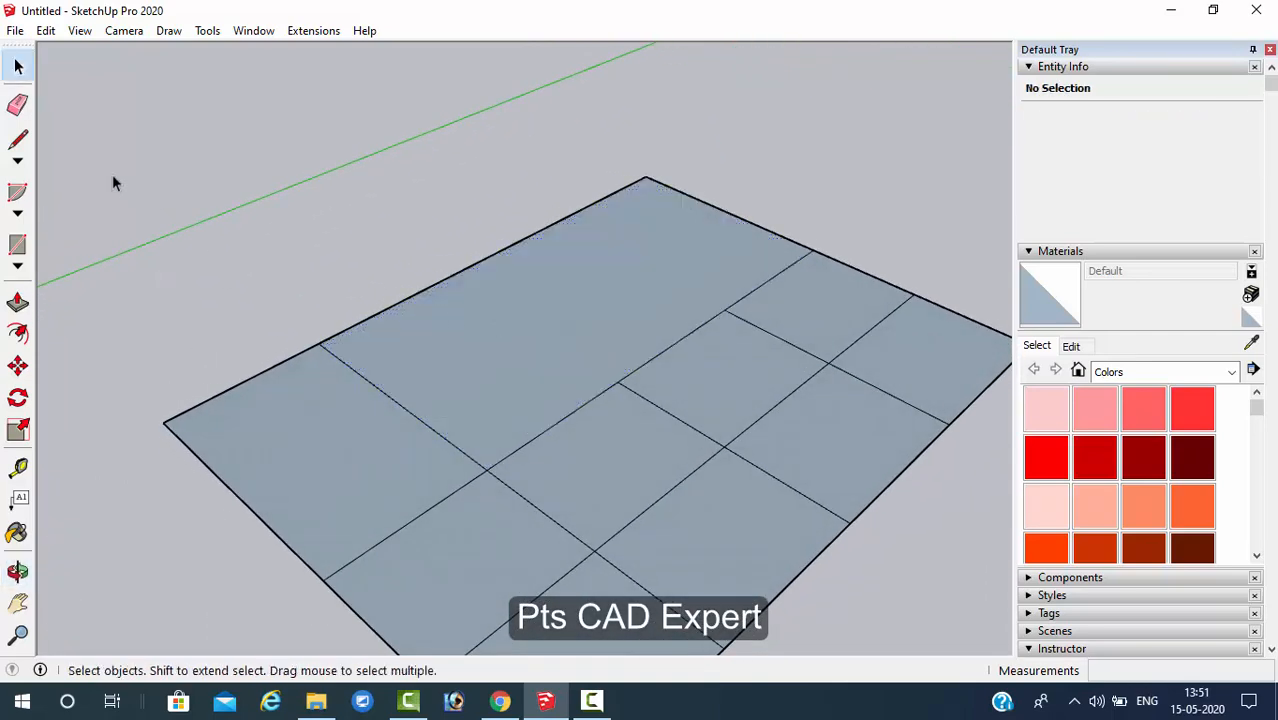
- Erase all the remaining division lines inside the rectangle, leaving only its outer boundary
{"action": "left_click", "coordinate": [17, 104]}
{"action": "left_click", "coordinate": [771, 283]}
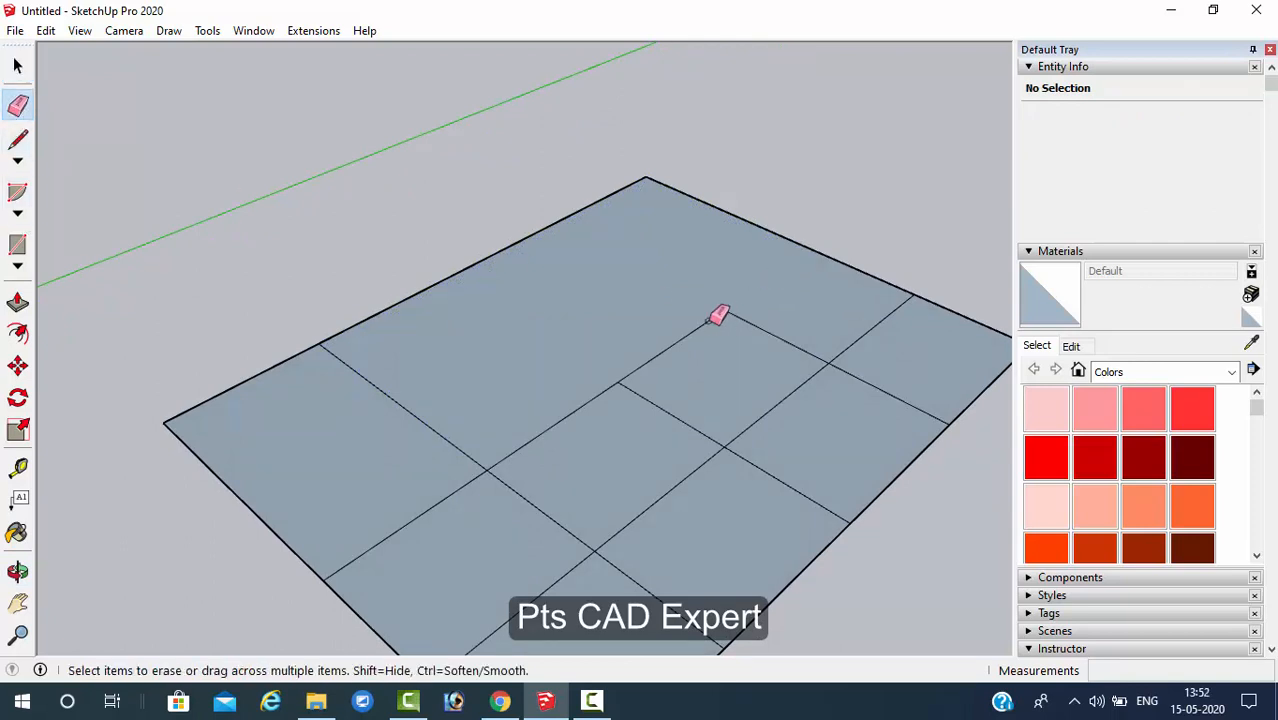
{"action": "left_click", "coordinate": [714, 320]}
{"action": "mouse_move", "coordinate": [690, 380]}
{"action": "middle_mouse_down"}
{"action": "mouse_move", "coordinate": [688, 342]}
{"action": "mouse_move", "coordinate": [676, 365]}
{"action": "mouse_move", "coordinate": [694, 334]}
{"action": "middle_mouse_up"}
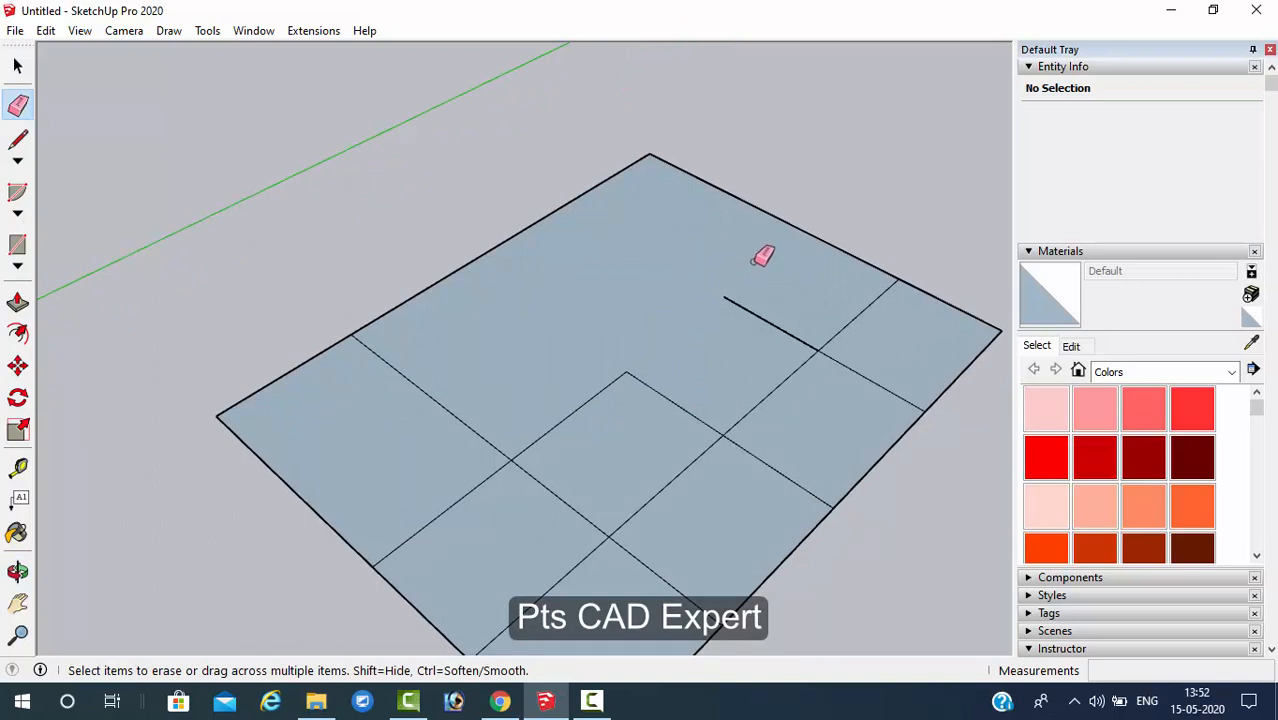
{"action": "mouse_move", "coordinate": [773, 298]}
{"action": "left_mouse_down"}
{"action": "mouse_move", "coordinate": [793, 321]}
{"action": "mouse_move", "coordinate": [879, 356]}
{"action": "mouse_move", "coordinate": [692, 412]}
{"action": "mouse_move", "coordinate": [601, 530]}
{"action": "mouse_move", "coordinate": [574, 395]}
{"action": "mouse_move", "coordinate": [635, 589]}
{"action": "mouse_move", "coordinate": [529, 499]}
{"action": "mouse_move", "coordinate": [479, 417]}
{"action": "mouse_move", "coordinate": [380, 360]}
{"action": "left_mouse_up"}
{"action": "mouse_move", "coordinate": [380, 360]}
{"action": "middle_mouse_down"}
{"action": "mouse_move", "coordinate": [502, 285]}
{"action": "mouse_move", "coordinate": [719, 325]}
{"action": "mouse_move", "coordinate": [541, 297]}
{"action": "middle_mouse_up"}
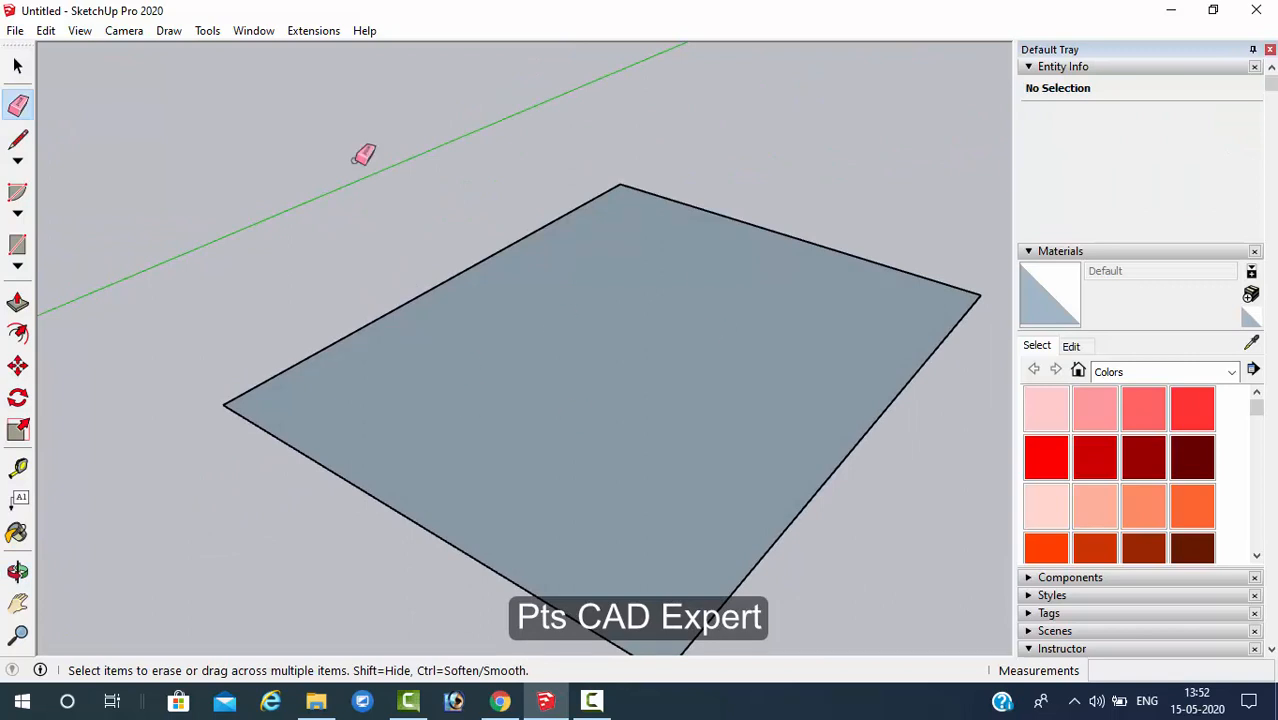
- Draw a lengthwise line about 18' 3" and a crosswise line about 13' 6" between opposite edge midpoints, quartering the rectangle
{"action": "left_click", "coordinate": [17, 140]}
{"action": "left_click", "coordinate": [781, 233]}
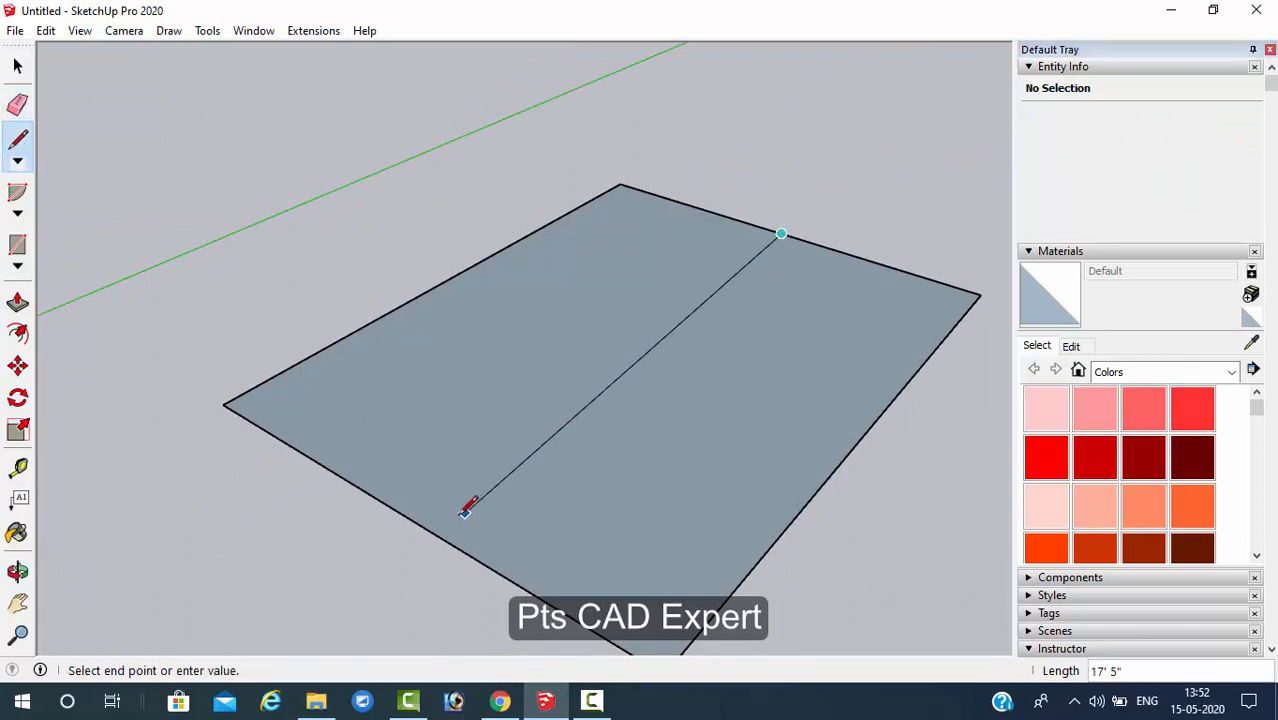
{"action": "left_click", "coordinate": [408, 517]}
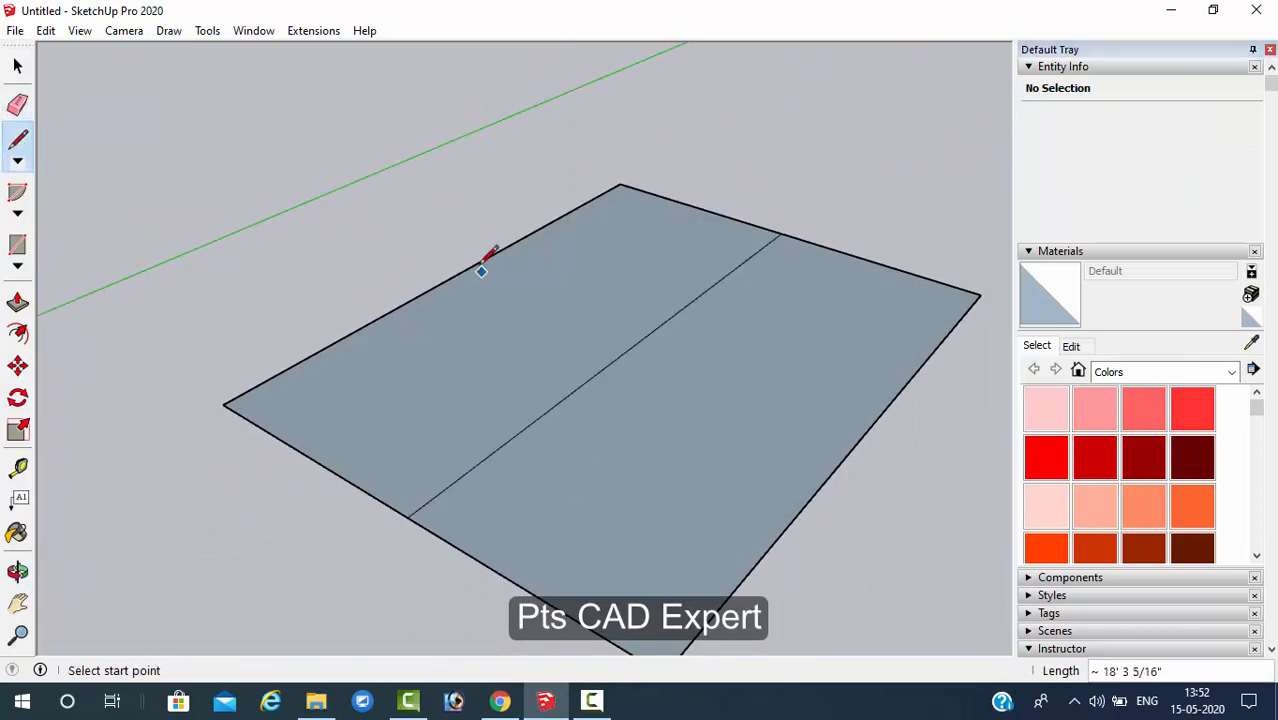
{"action": "left_click", "coordinate": [458, 272]}
{"action": "left_click", "coordinate": [862, 437]}
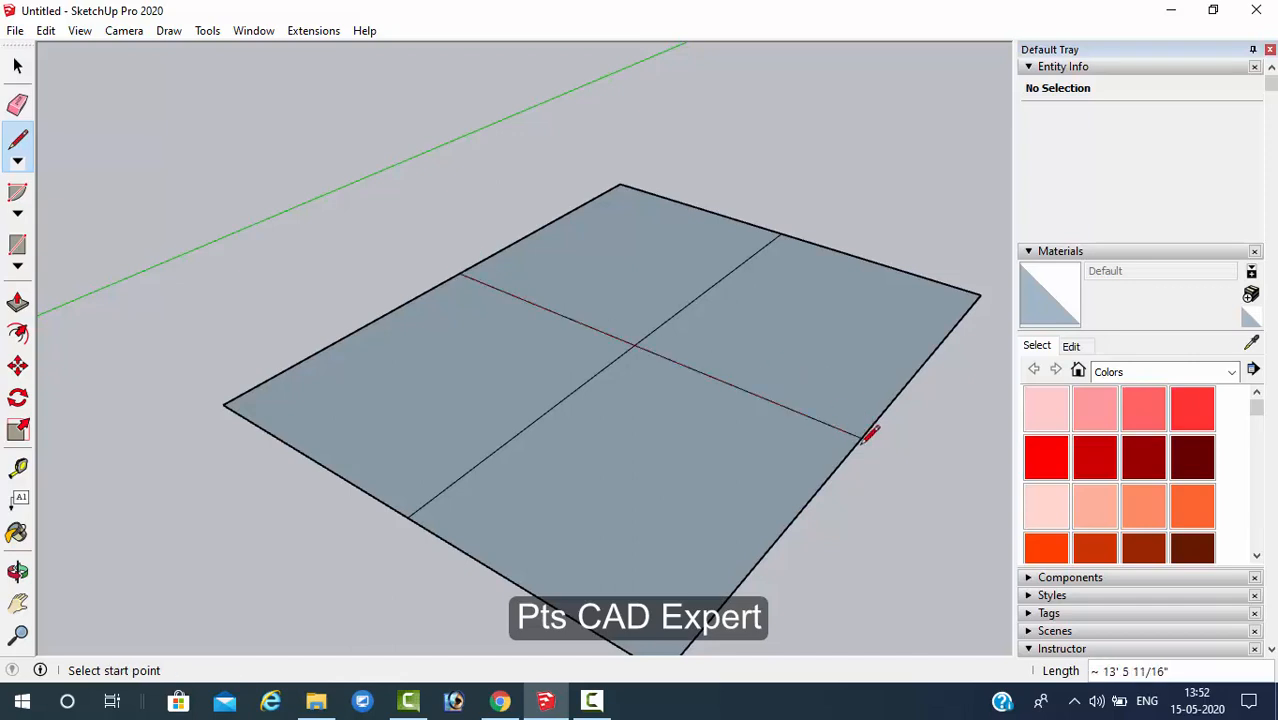
- Erase the outer edge segment at one end of the middle lengthwise strip to remove the face beside it
{"action": "mouse_move", "coordinate": [742, 448]}
{"action": "middle_mouse_down"}
{"action": "mouse_move", "coordinate": [622, 562]}
{"action": "mouse_move", "coordinate": [450, 440]}
{"action": "middle_mouse_up"}
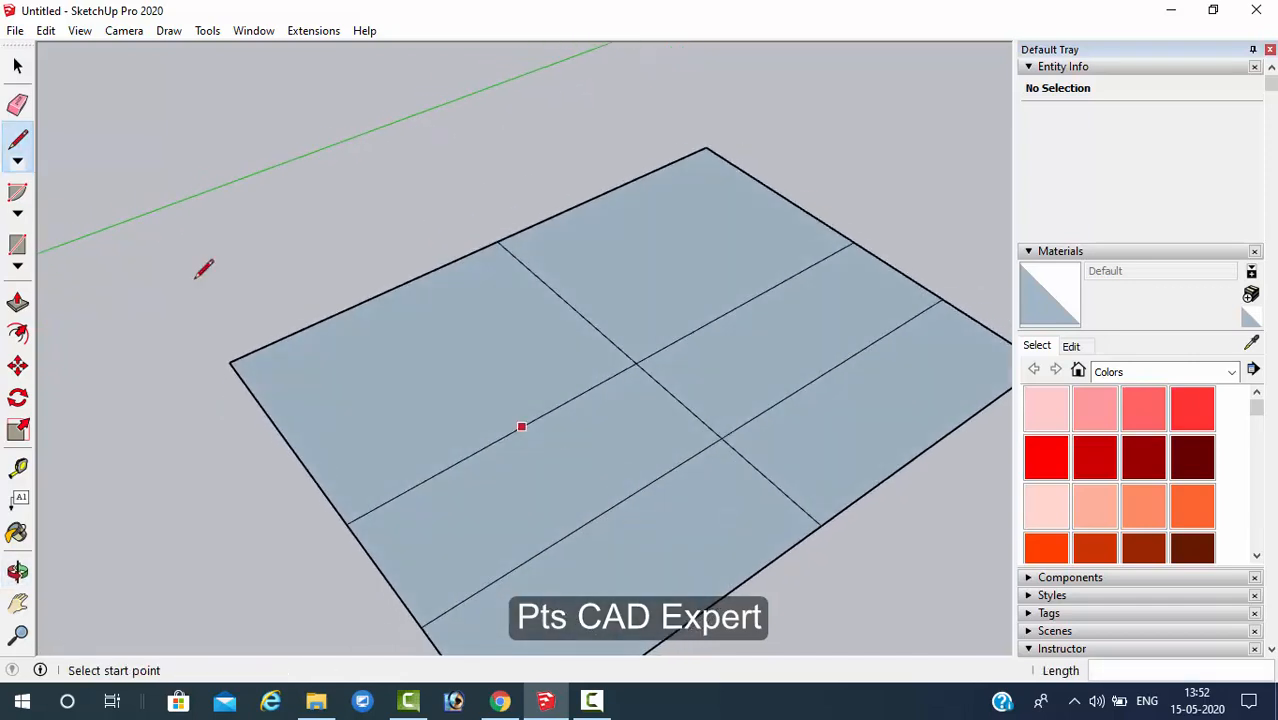
{"action": "left_click", "coordinate": [18, 107]}
{"action": "left_click", "coordinate": [897, 262]}
{"action": "mouse_move", "coordinate": [897, 262]}
{"action": "middle_mouse_down"}
{"action": "mouse_move", "coordinate": [813, 366]}
{"action": "mouse_move", "coordinate": [491, 283]}
{"action": "mouse_move", "coordinate": [562, 146]}
{"action": "mouse_move", "coordinate": [781, 317]}
{"action": "mouse_move", "coordinate": [679, 306]}
{"action": "mouse_move", "coordinate": [688, 497]}
{"action": "middle_mouse_up"}
{"action": "scroll", "coordinate": [803, 357], "scroll_direction": "up", "scroll_amount": 3}
{"action": "middle_click_drag", "start_coordinate": [803, 357], "coordinate": [737, 373]}
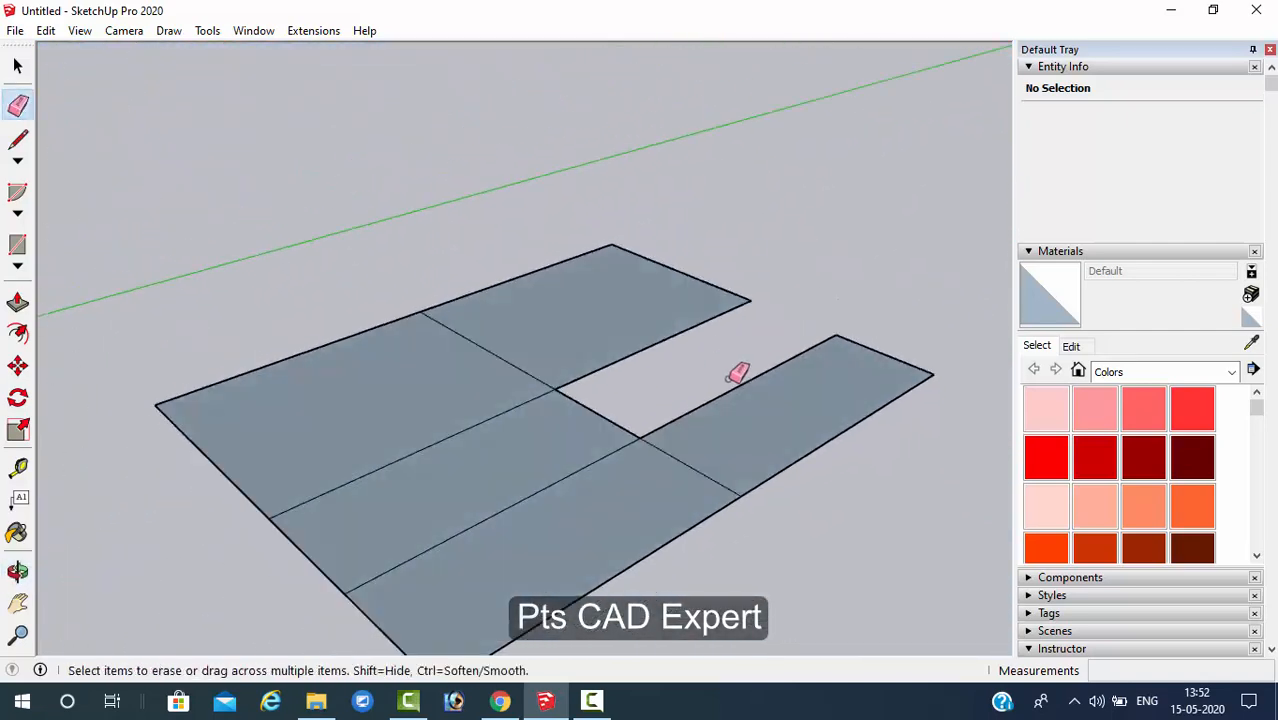
{"action": "mouse_move", "coordinate": [786, 322]}
{"action": "middle_mouse_down"}
{"action": "mouse_move", "coordinate": [773, 397]}
{"action": "mouse_move", "coordinate": [745, 314]}
{"action": "mouse_move", "coordinate": [742, 337]}
{"action": "mouse_move", "coordinate": [847, 311]}
{"action": "mouse_move", "coordinate": [737, 286]}
{"action": "middle_mouse_up"}
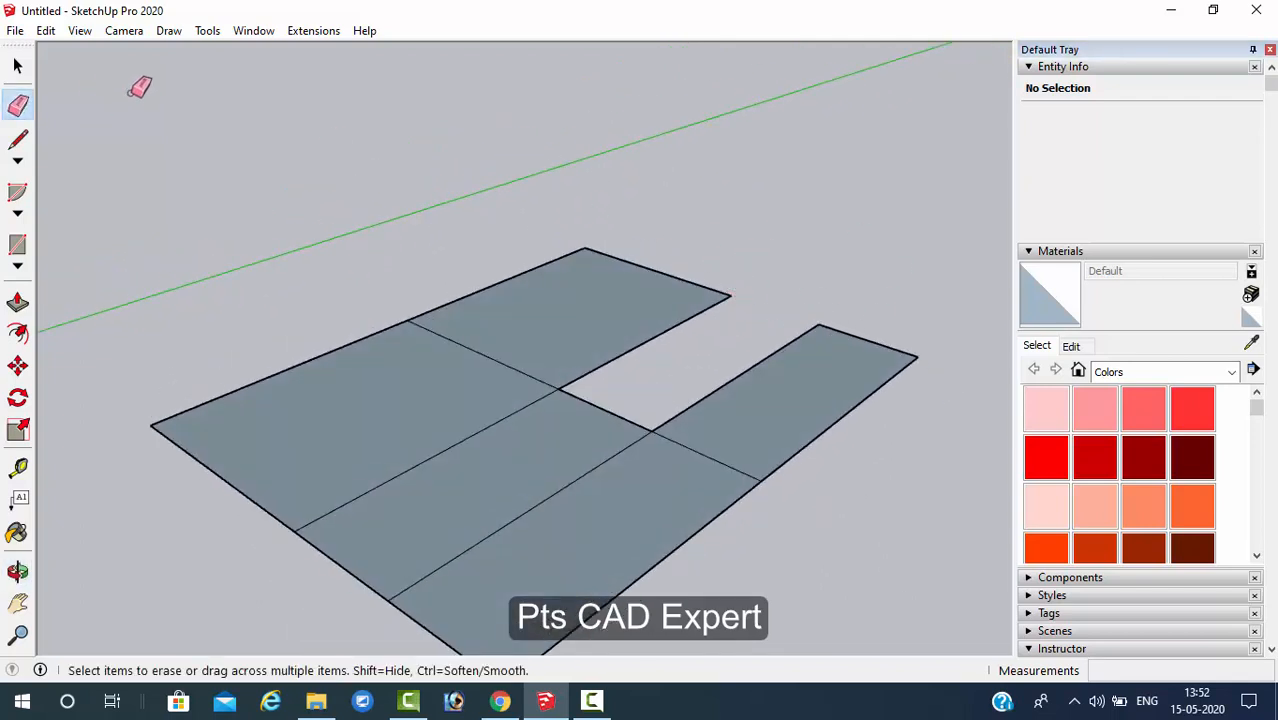
- Draw a line across the gap between the outer corners of the two neighbouring strips to recreate the missing face
{"action": "left_click", "coordinate": [17, 139]}
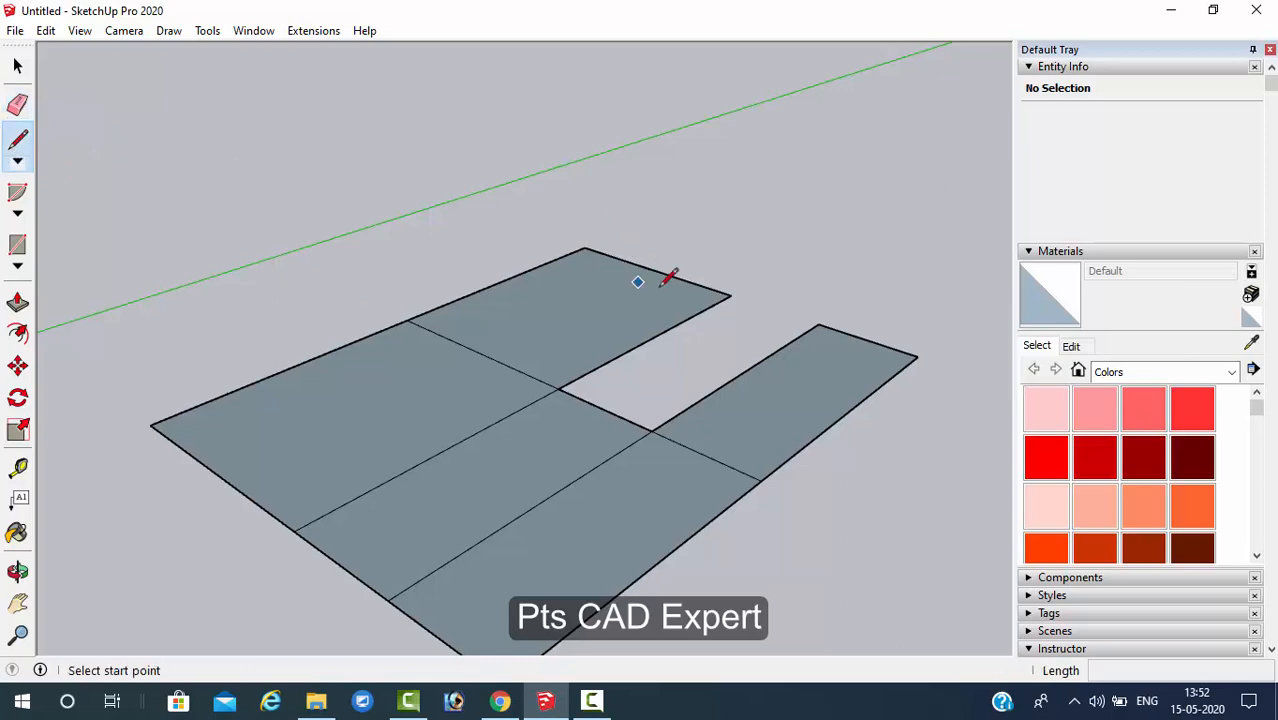
{"action": "left_click", "coordinate": [731, 295]}
{"action": "left_click", "coordinate": [818, 325]}
{"action": "mouse_move", "coordinate": [818, 325]}
{"action": "middle_mouse_down"}
{"action": "mouse_move", "coordinate": [790, 294]}
{"action": "mouse_move", "coordinate": [555, 427]}
{"action": "mouse_move", "coordinate": [839, 229]}
{"action": "mouse_move", "coordinate": [776, 377]}
{"action": "mouse_move", "coordinate": [802, 395]}
{"action": "mouse_move", "coordinate": [471, 294]}
{"action": "mouse_move", "coordinate": [484, 345]}
{"action": "middle_mouse_up"}
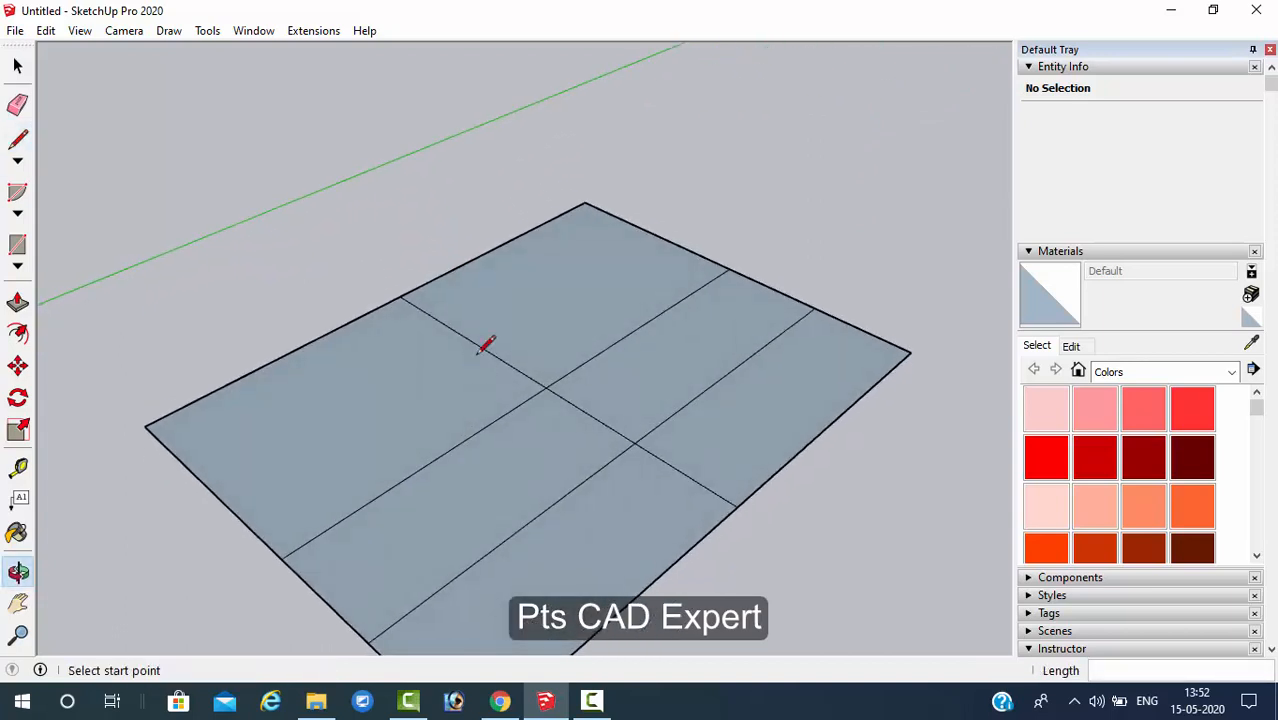
- Draw a line about 4' 4" long over the outer lengthwise edge, between the rectangle's corner and the crosswise division line
{"action": "scroll", "coordinate": [515, 215], "scroll_direction": "down", "scroll_amount": 2}
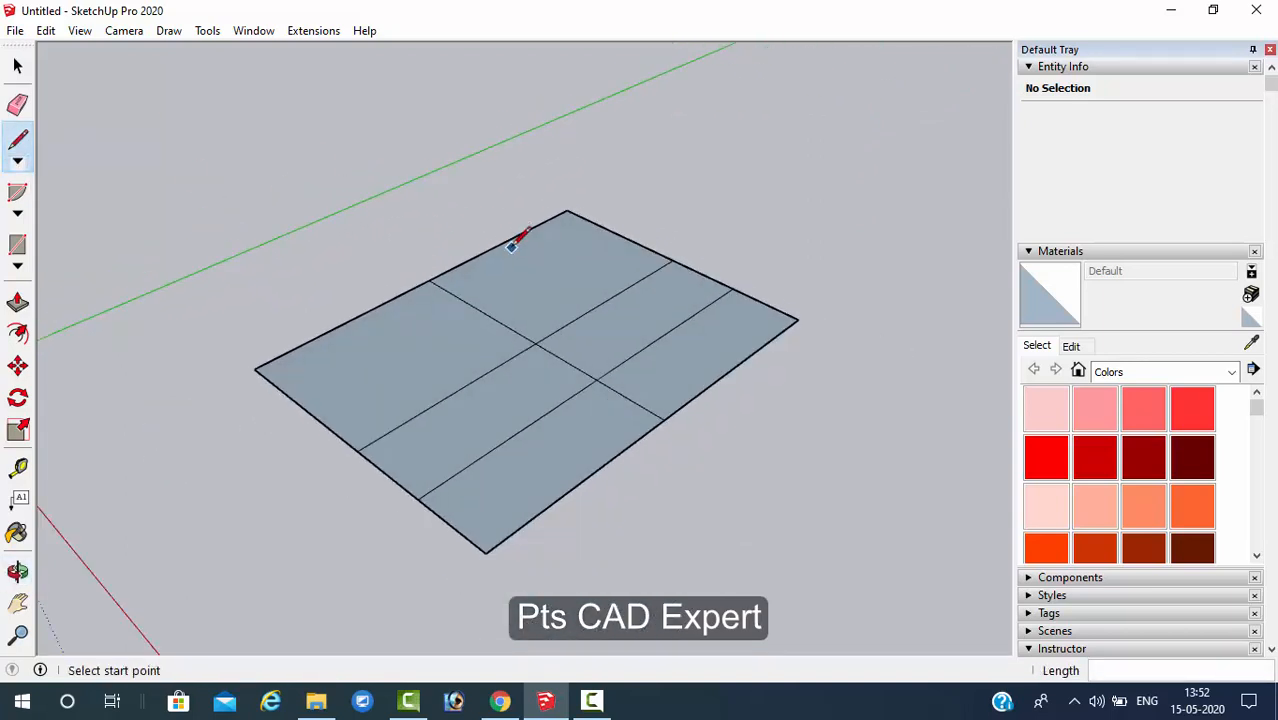
{"action": "scroll", "coordinate": [535, 225], "scroll_direction": "up", "scroll_amount": 5}
{"action": "left_click", "coordinate": [567, 194]}
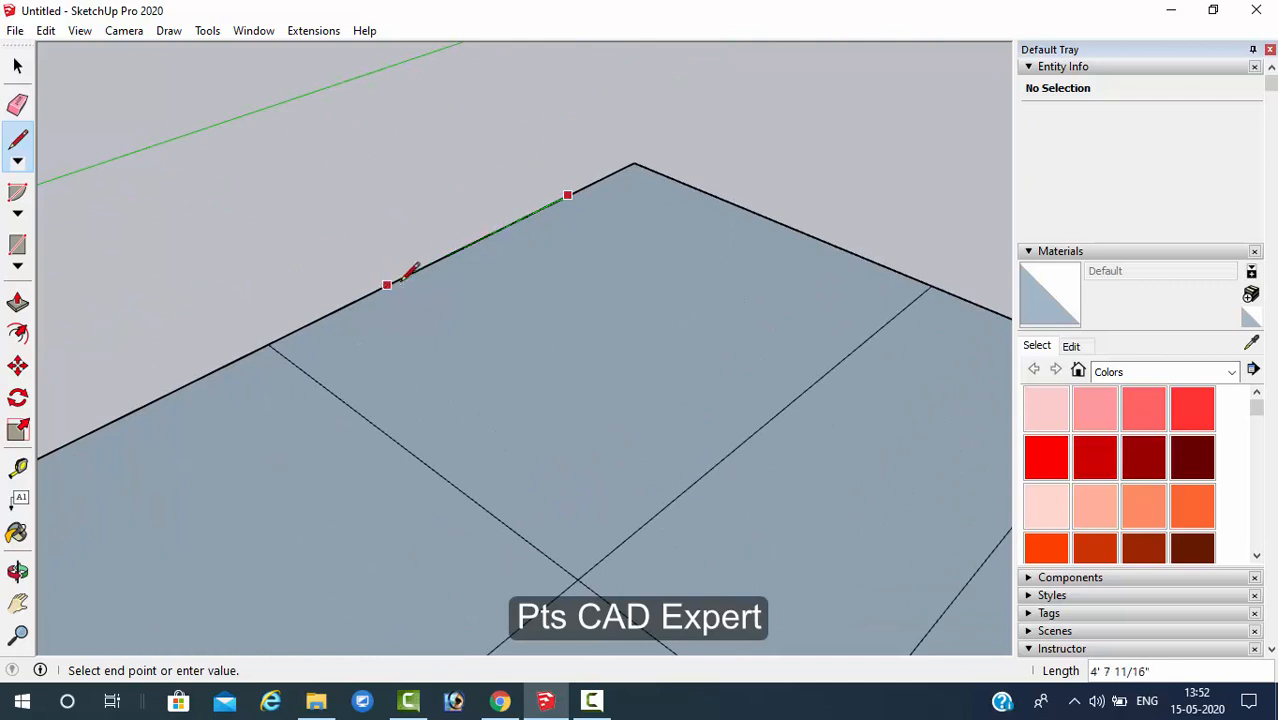
{"action": "left_click", "coordinate": [399, 280]}
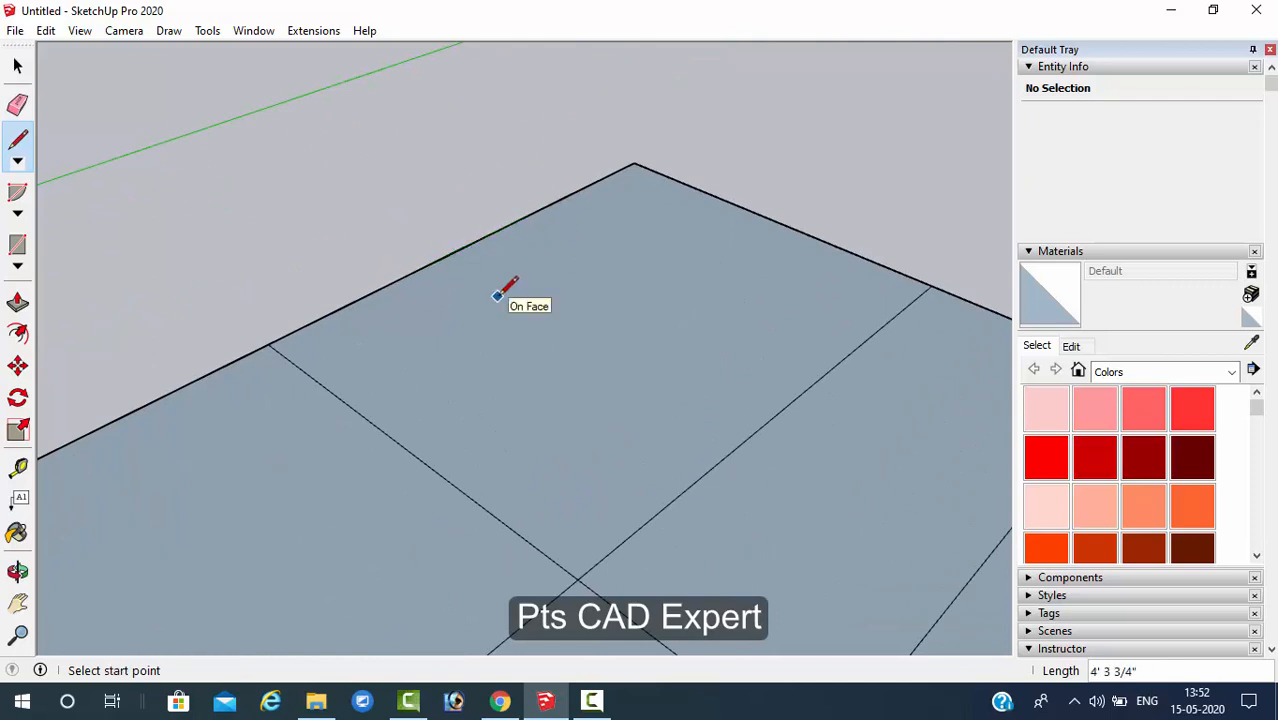
- Examine how the overlaid line splits the outer edge by selecting its individual segments
{"action": "key", "text": "space"}
{"action": "left_click", "coordinate": [371, 296]}
{"action": "middle_click_drag", "start_coordinate": [506, 302], "coordinate": [508, 360]}
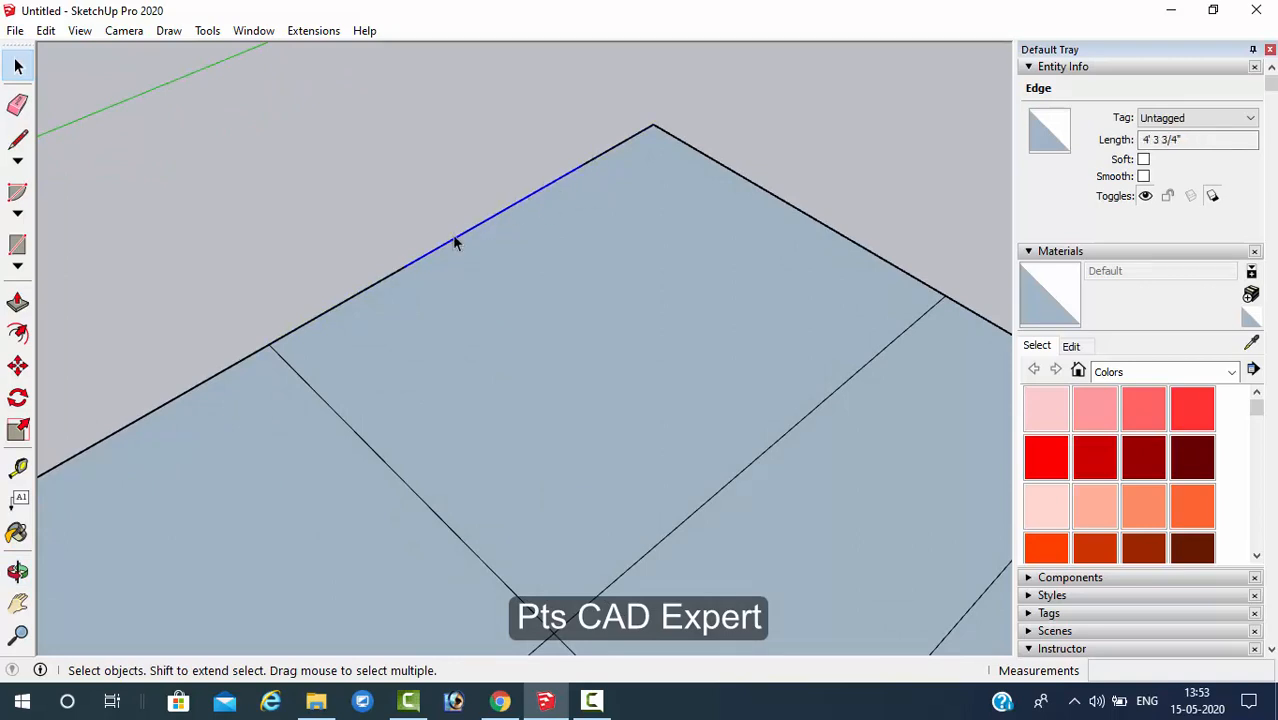
{"action": "left_click", "coordinate": [606, 157]}
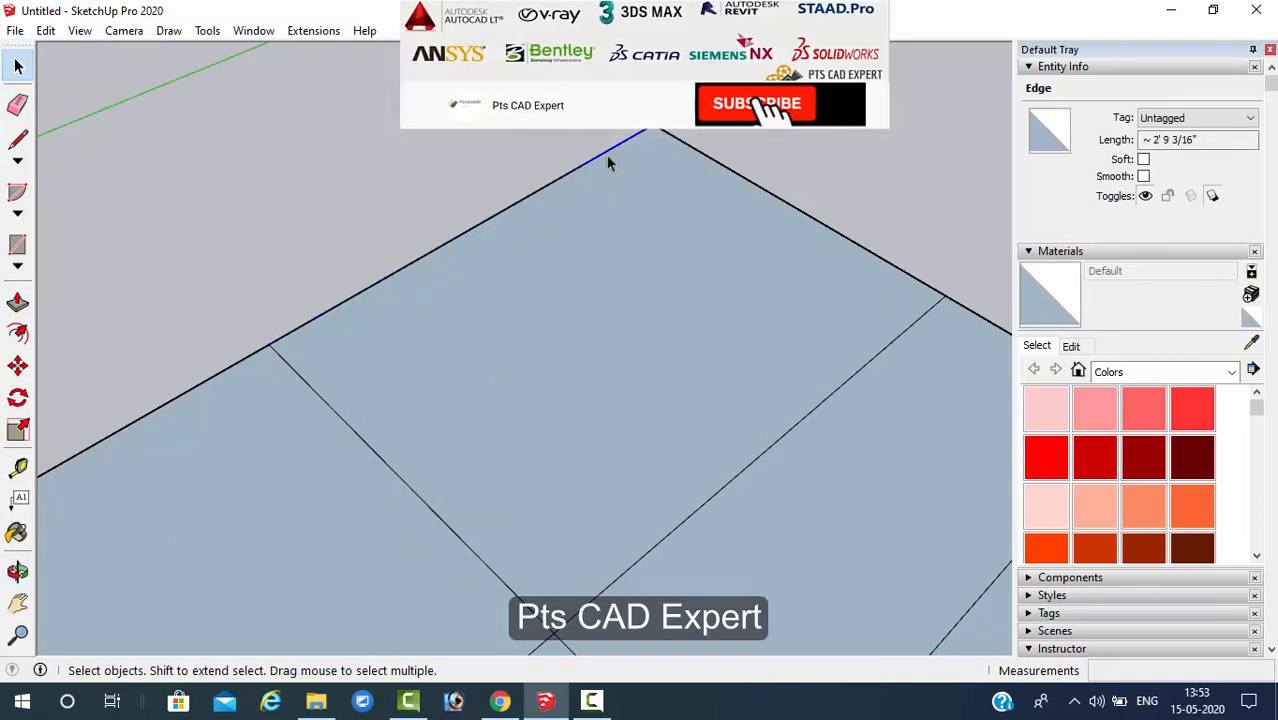
{"action": "middle_click_drag", "start_coordinate": [606, 157], "coordinate": [712, 210]}
{"action": "scroll", "coordinate": [639, 357], "scroll_direction": "up", "scroll_amount": 1}
{"action": "scroll", "coordinate": [629, 374], "scroll_direction": "down", "scroll_amount": 3}
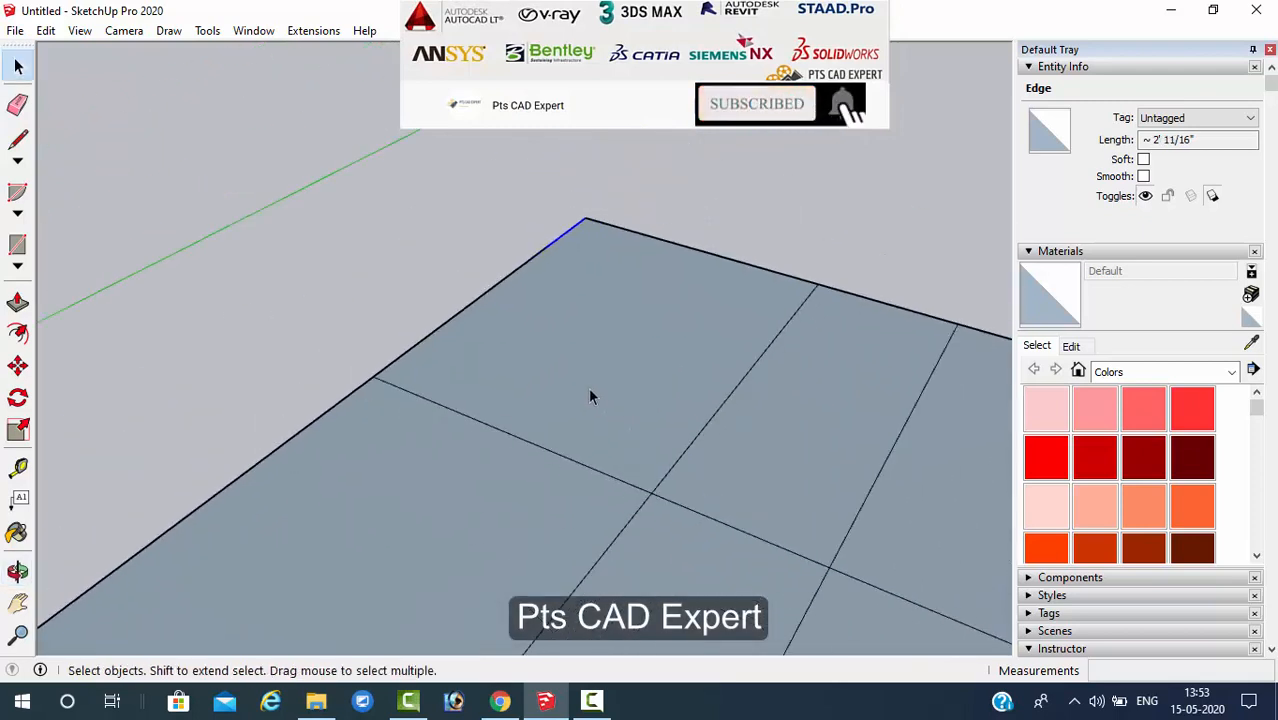
{"action": "scroll", "coordinate": [571, 388], "scroll_direction": "up", "scroll_amount": 1}
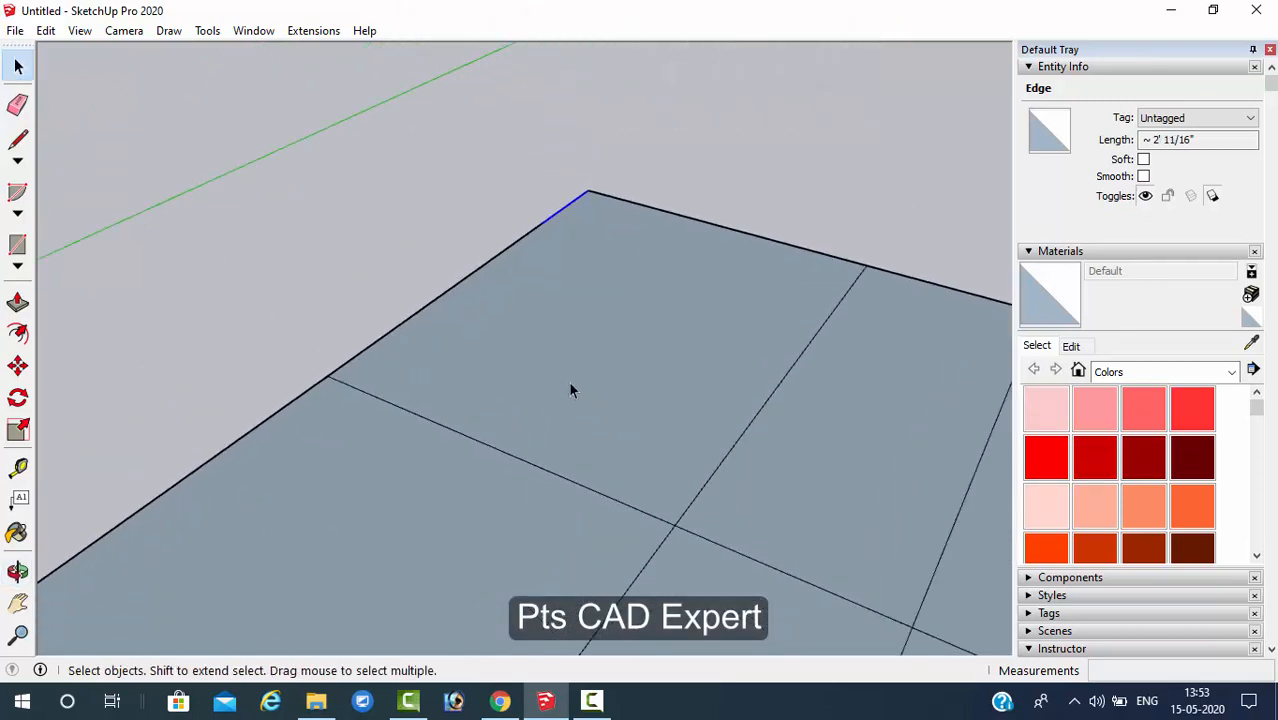
{"action": "middle_click_drag", "start_coordinate": [571, 388], "coordinate": [518, 369]}
{"action": "scroll", "coordinate": [568, 231], "scroll_direction": "up", "scroll_amount": 2}
{"action": "scroll", "coordinate": [566, 230], "scroll_direction": "down", "scroll_amount": 1}
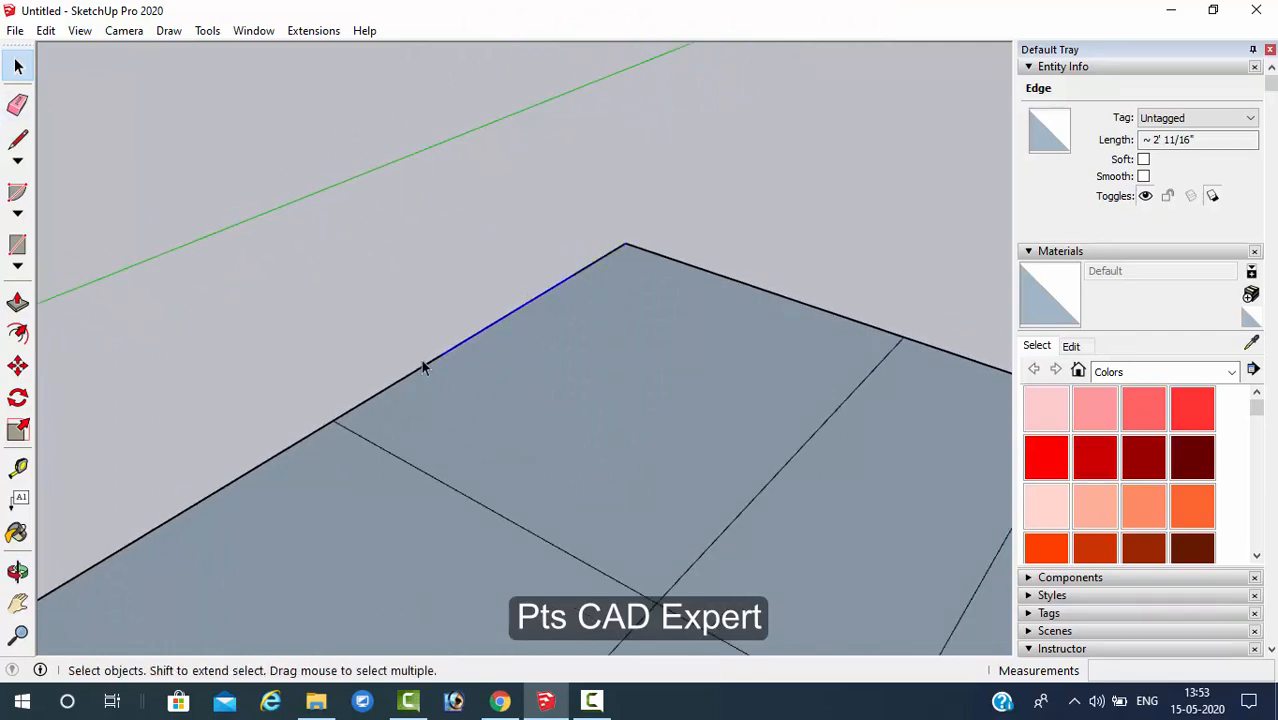
{"action": "scroll", "coordinate": [548, 290], "scroll_direction": "up", "scroll_amount": 1}
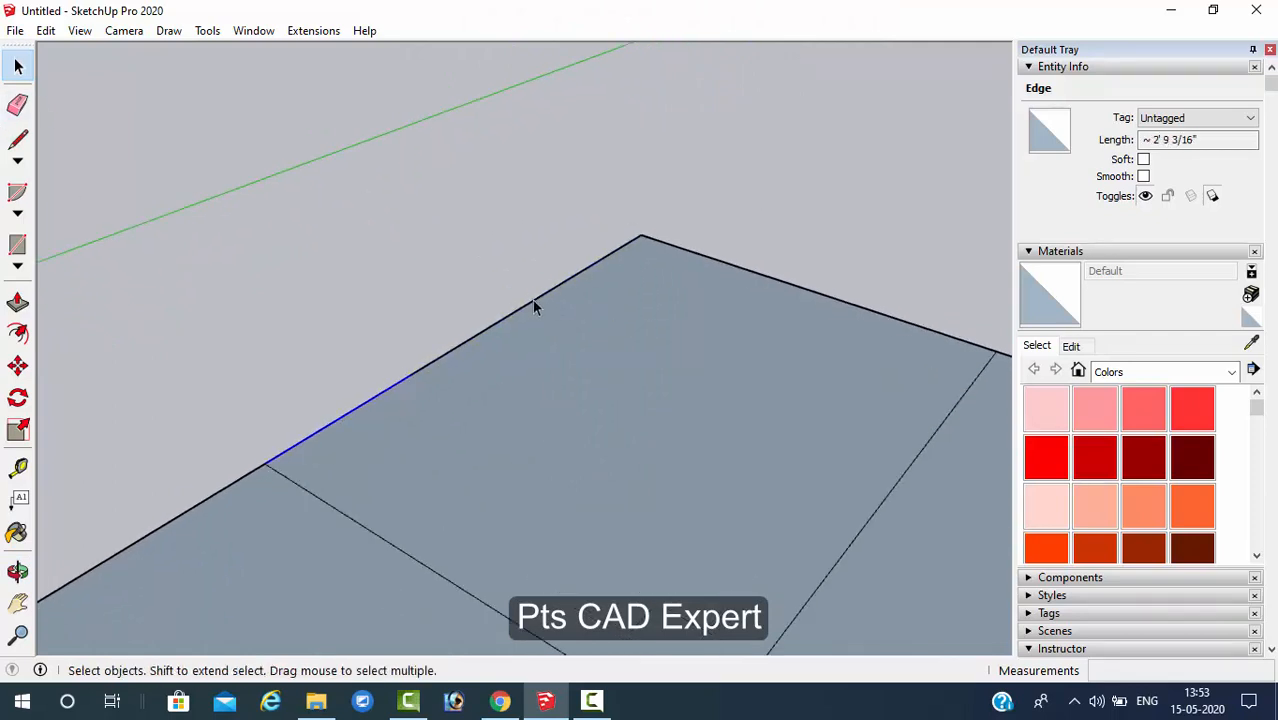
- Draw two short lines outward from both ends of the overlaid edge segment, the first about 2' 5" long
{"action": "left_click", "coordinate": [18, 141]}
{"action": "left_click", "coordinate": [578, 272]}
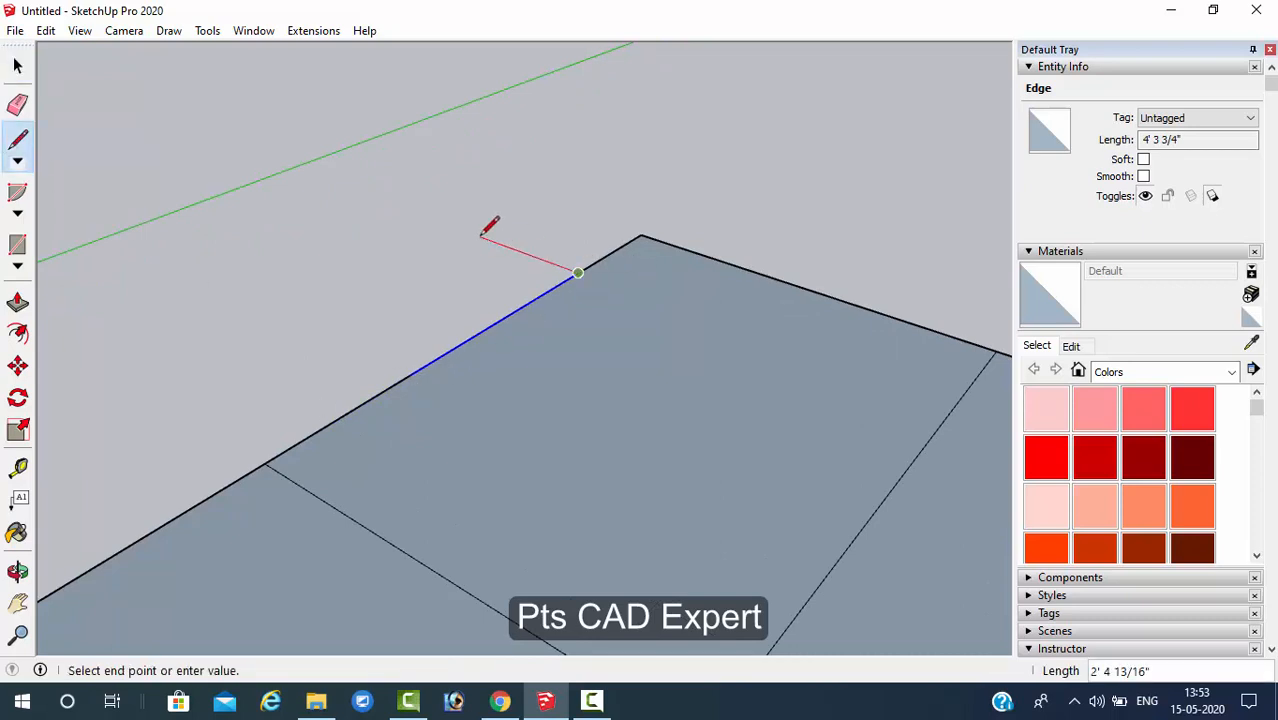
{"action": "left_click", "coordinate": [480, 237]}
{"action": "key", "text": "space"}
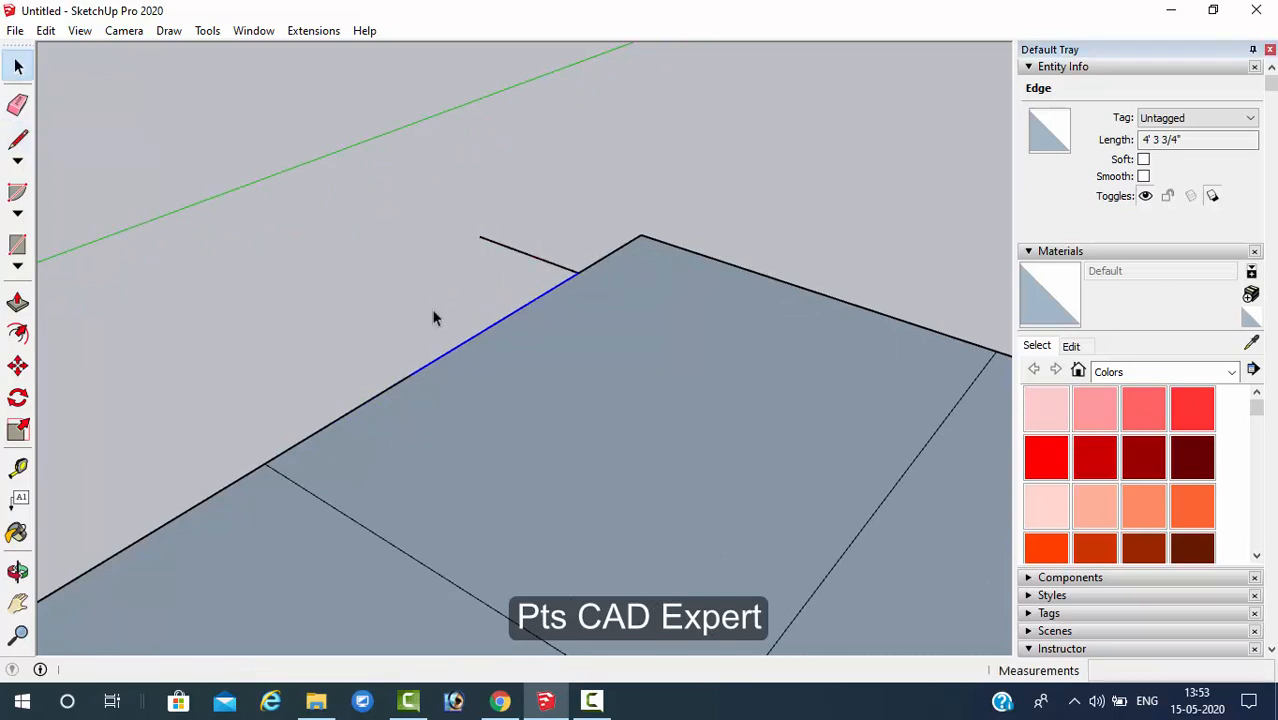
{"action": "key", "text": "l"}
{"action": "left_click", "coordinate": [411, 373]}
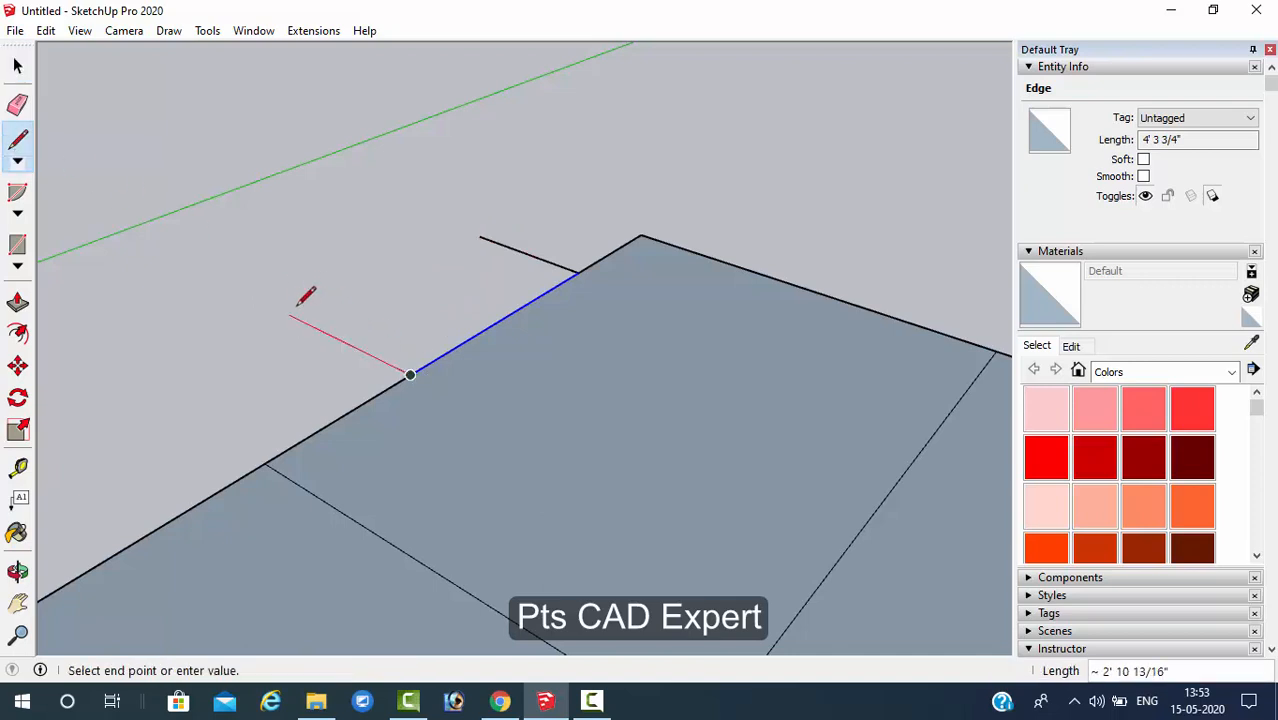
{"action": "left_click", "coordinate": [308, 325]}
{"action": "key", "text": "space"}
{"action": "middle_click_drag", "start_coordinate": [505, 305], "coordinate": [446, 298]}
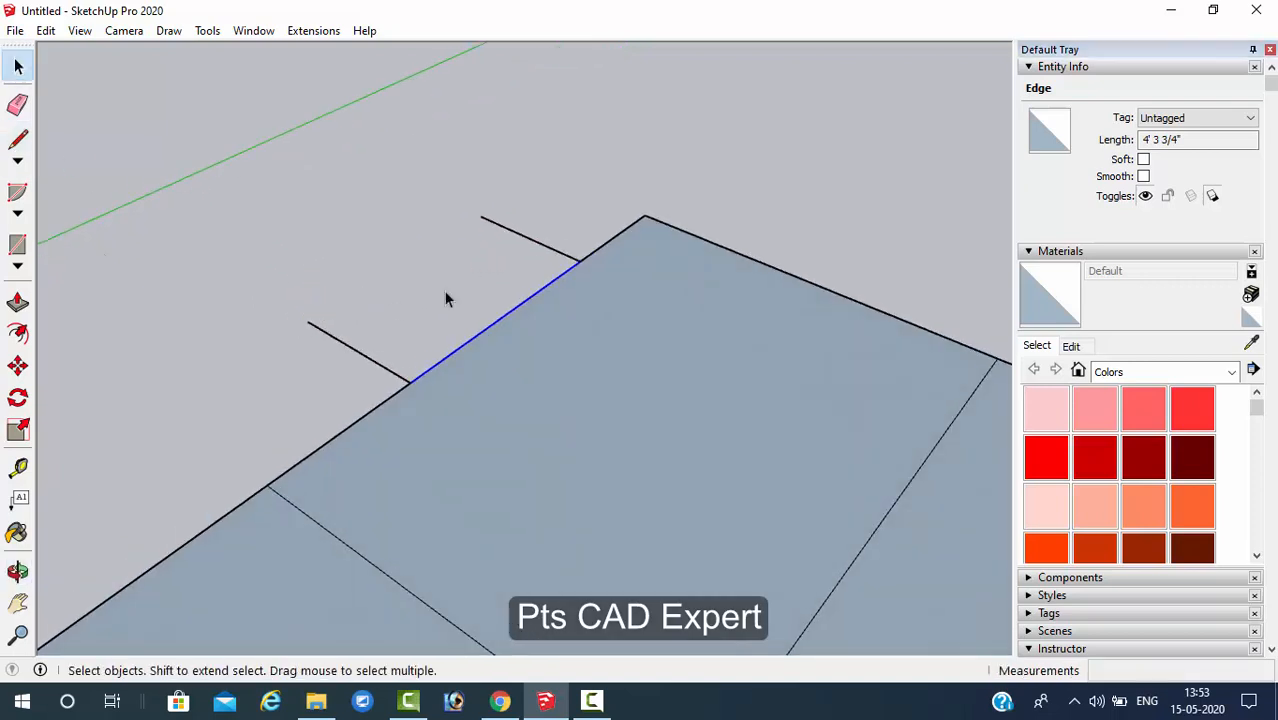
- Clear the selection and erase both short lines outside the rectangle to merge the split edge segments
{"action": "left_click", "coordinate": [95, 173]}
{"action": "key", "text": "e"}
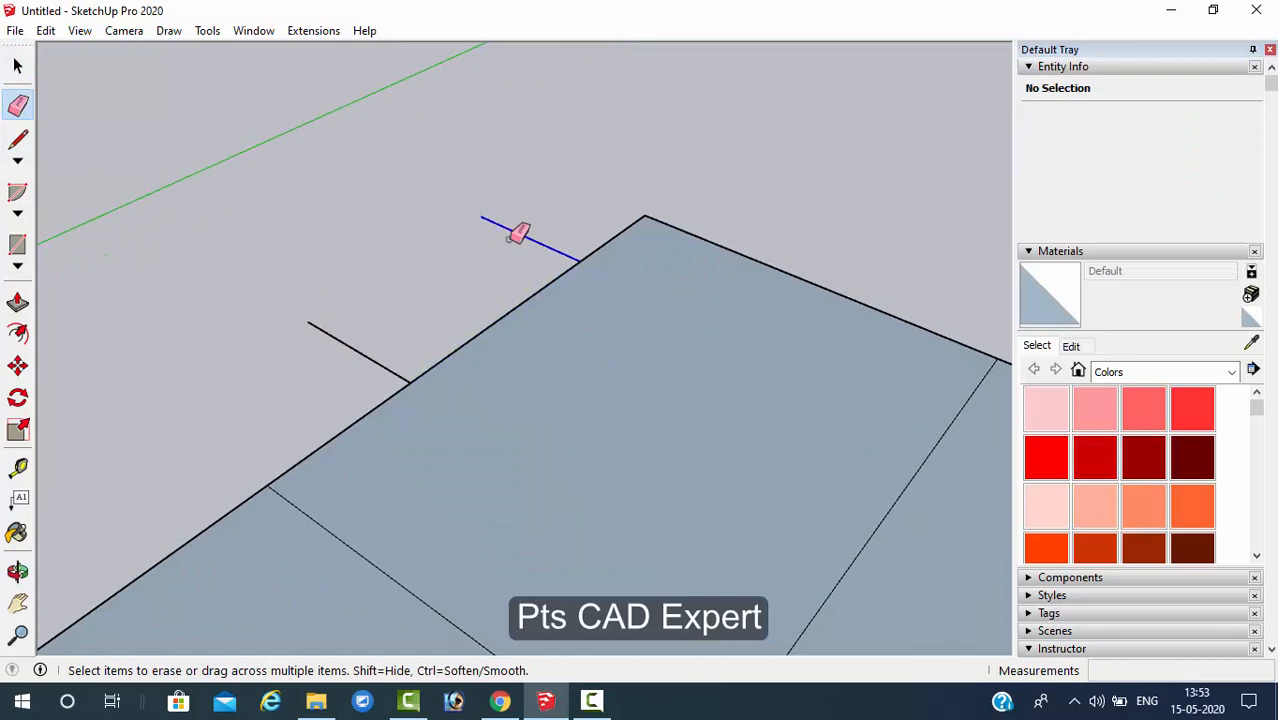
{"action": "left_click", "coordinate": [510, 236]}
{"action": "left_click", "coordinate": [377, 356]}
{"action": "key", "text": "space"}
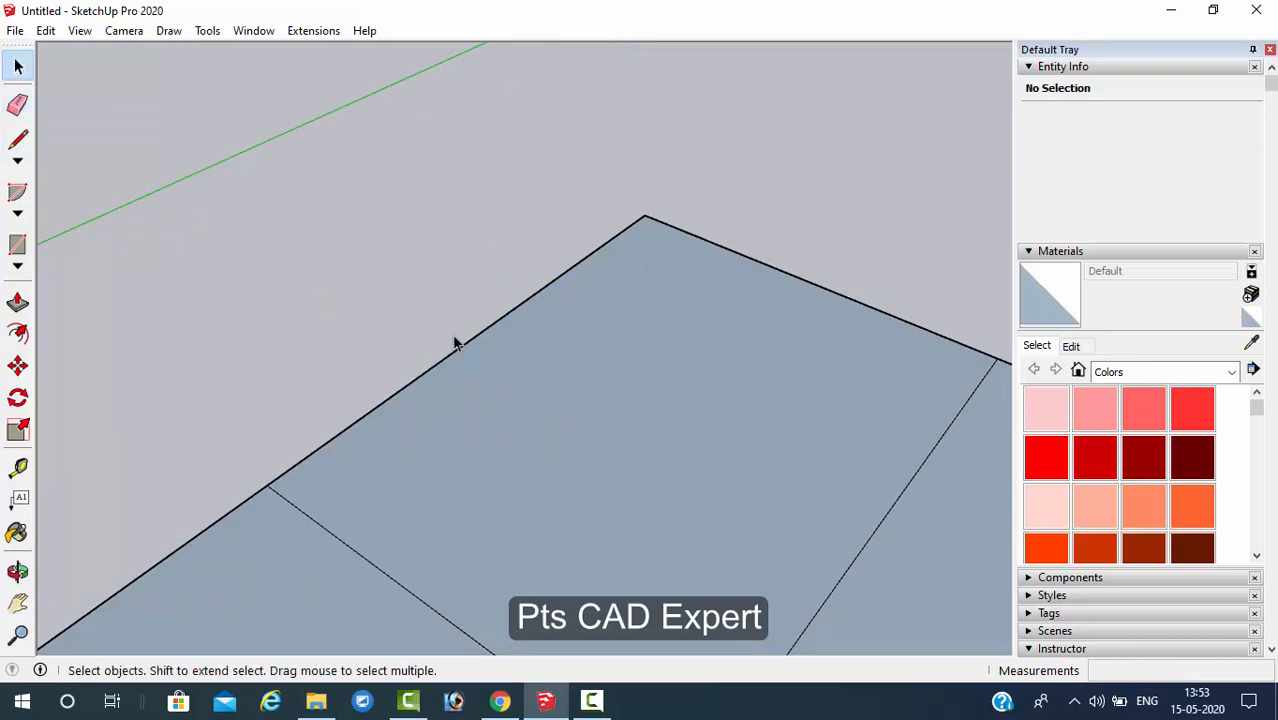
- Examine the merged outer edge by selecting it and viewing the whole rectangle, then clear the selection
{"action": "left_click", "coordinate": [466, 343]}
{"action": "middle_click_drag", "start_coordinate": [532, 343], "coordinate": [513, 257]}
{"action": "scroll", "coordinate": [620, 257], "scroll_direction": "down", "scroll_amount": 2}
{"action": "scroll", "coordinate": [617, 260], "scroll_direction": "down", "scroll_amount": 2}
{"action": "middle_click_drag", "start_coordinate": [556, 314], "coordinate": [639, 363]}
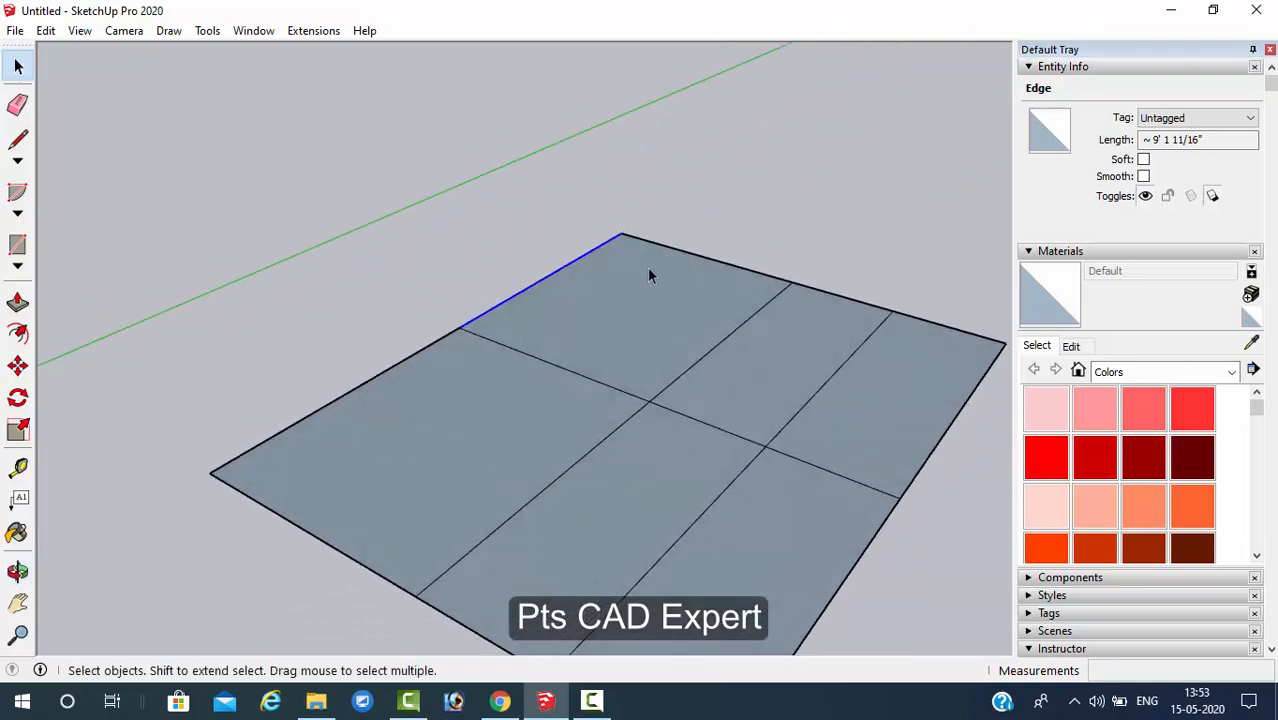
{"action": "scroll", "coordinate": [640, 263], "scroll_direction": "up", "scroll_amount": 1}
{"action": "scroll", "coordinate": [627, 254], "scroll_direction": "down", "scroll_amount": 3}
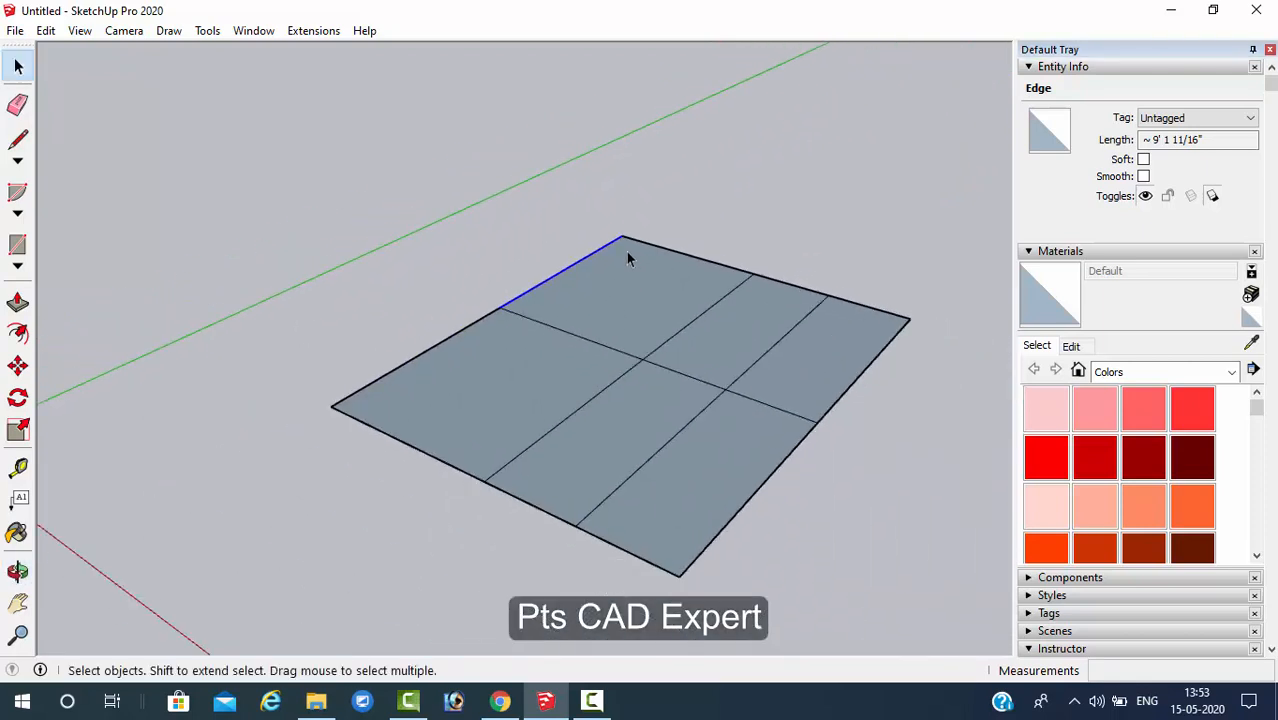
{"action": "middle_click_drag", "start_coordinate": [671, 314], "coordinate": [585, 246]}
{"action": "scroll", "coordinate": [640, 292], "scroll_direction": "down", "scroll_amount": 2}
{"action": "left_click", "coordinate": [585, 250]}
- Close the open outline nearest the divided rectangle with a line about 18' 3" long between its free ends, forming a face
{"action": "scroll", "coordinate": [560, 305], "scroll_direction": "up", "scroll_amount": 1}
{"action": "scroll", "coordinate": [548, 309], "scroll_direction": "down", "scroll_amount": 6}
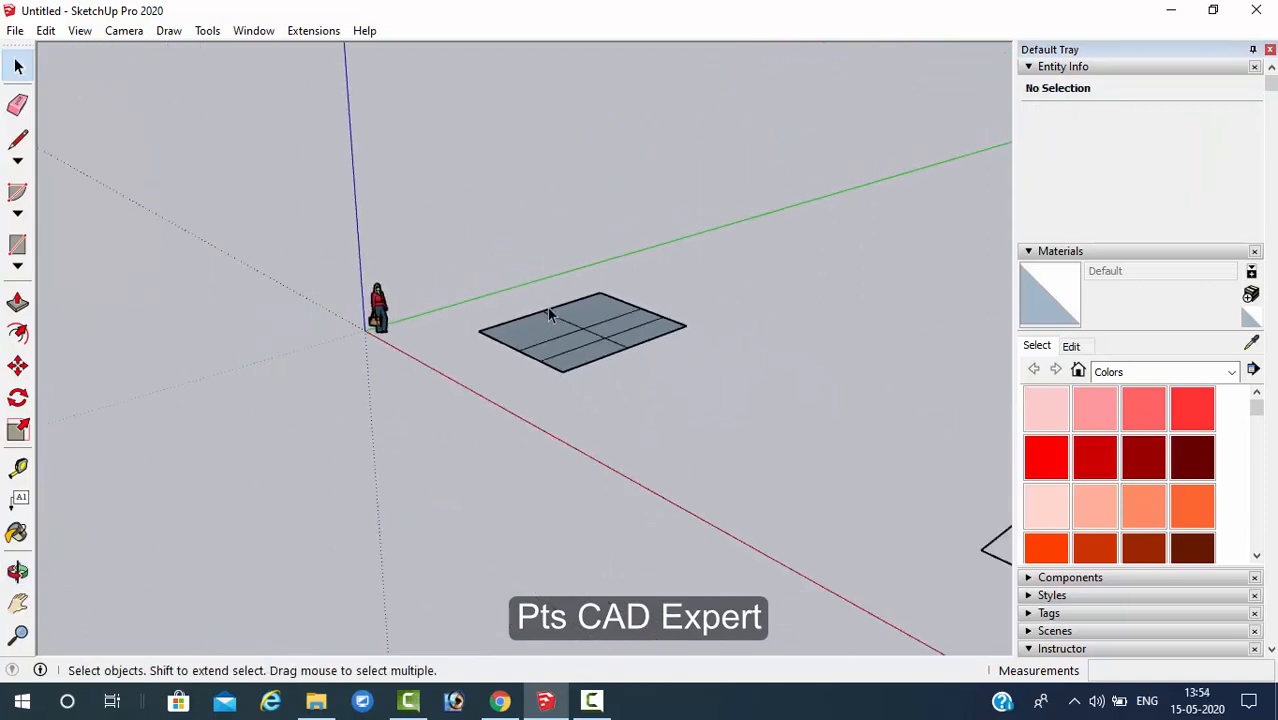
{"action": "scroll", "coordinate": [546, 312], "scroll_direction": "down", "scroll_amount": 2}
{"action": "scroll", "coordinate": [810, 383], "scroll_direction": "up", "scroll_amount": 5}
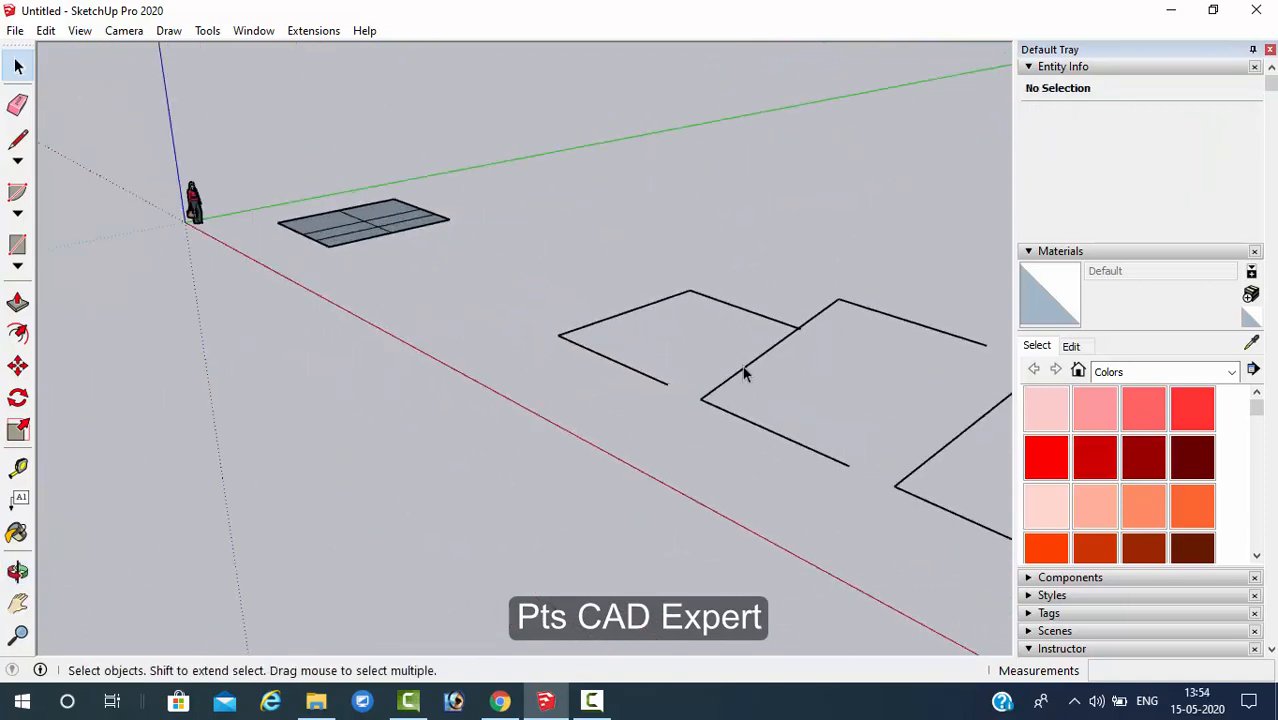
{"action": "middle_click_drag", "start_coordinate": [745, 374], "coordinate": [757, 299]}
{"action": "scroll", "coordinate": [624, 330], "scroll_direction": "down", "scroll_amount": 1}
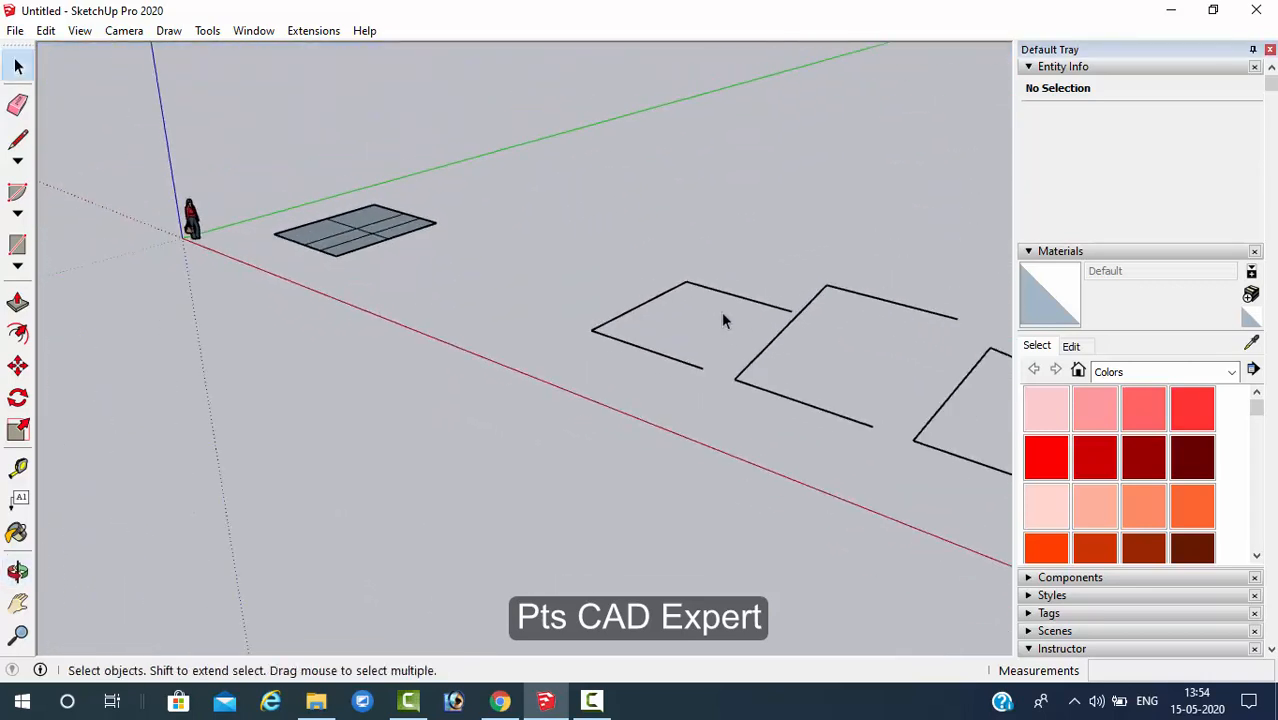
{"action": "middle_click_drag", "start_coordinate": [720, 311], "coordinate": [660, 344]}
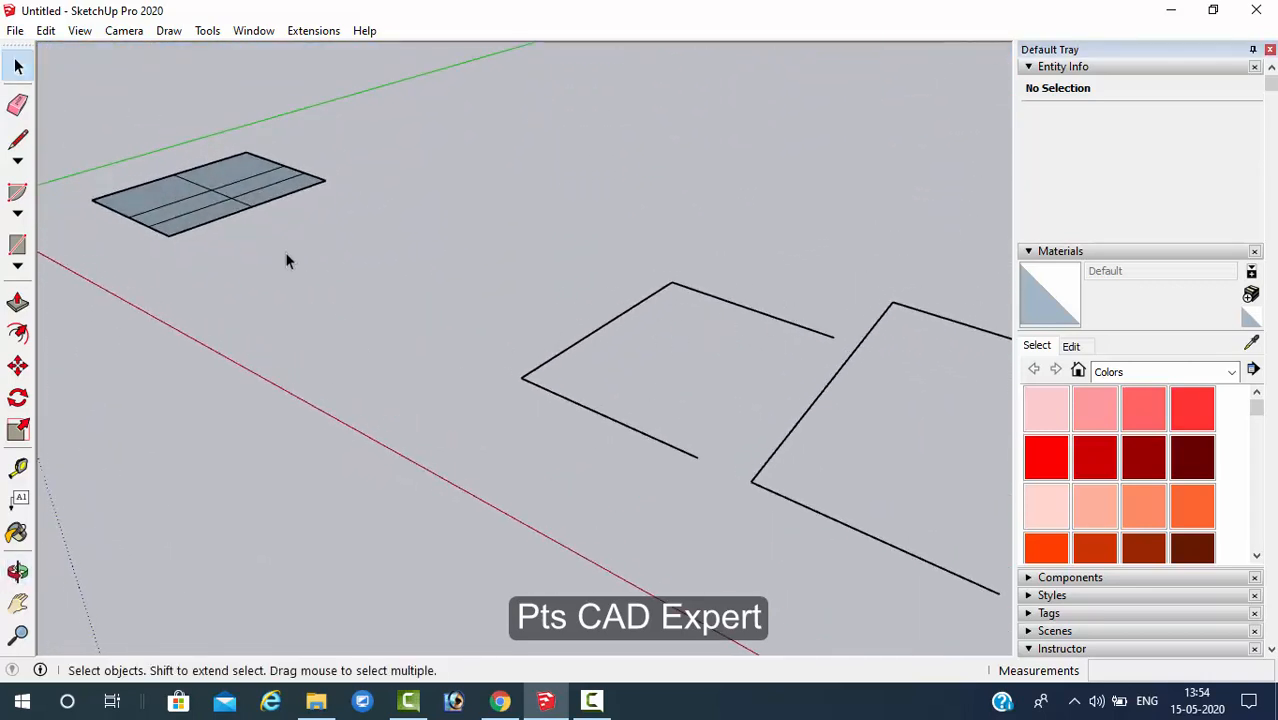
{"action": "left_click", "coordinate": [17, 139]}
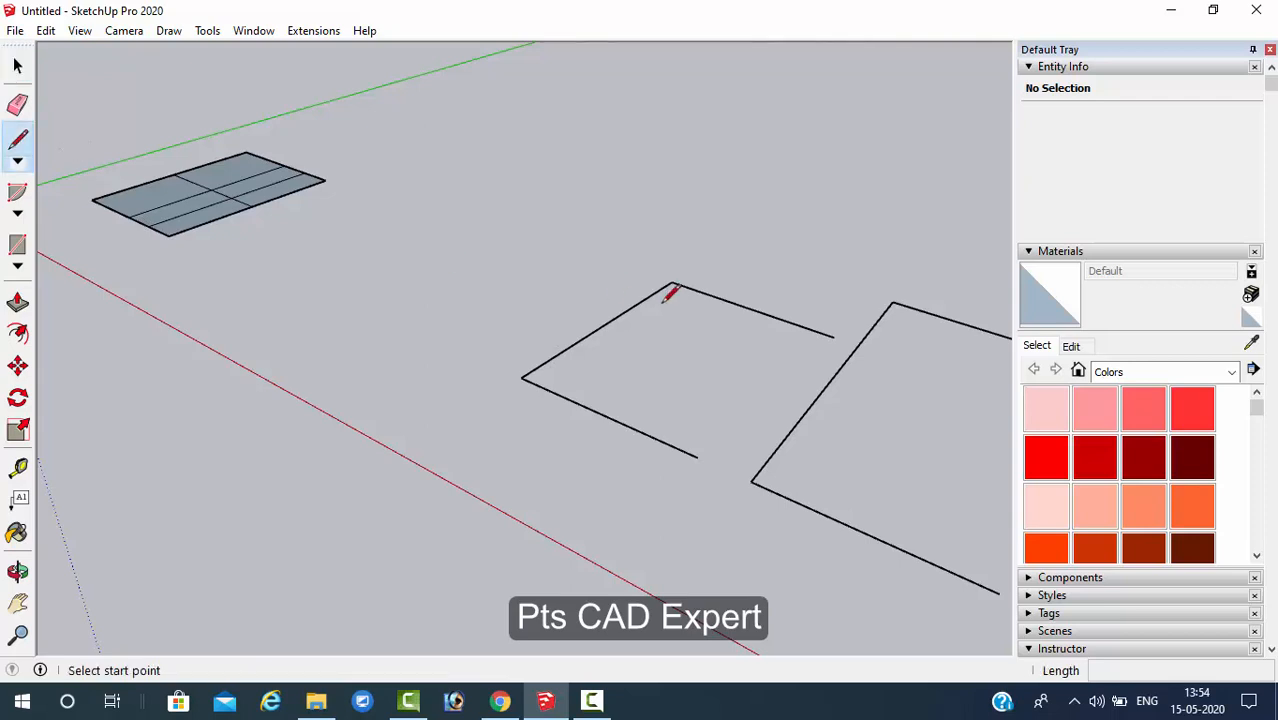
{"action": "left_click", "coordinate": [833, 337]}
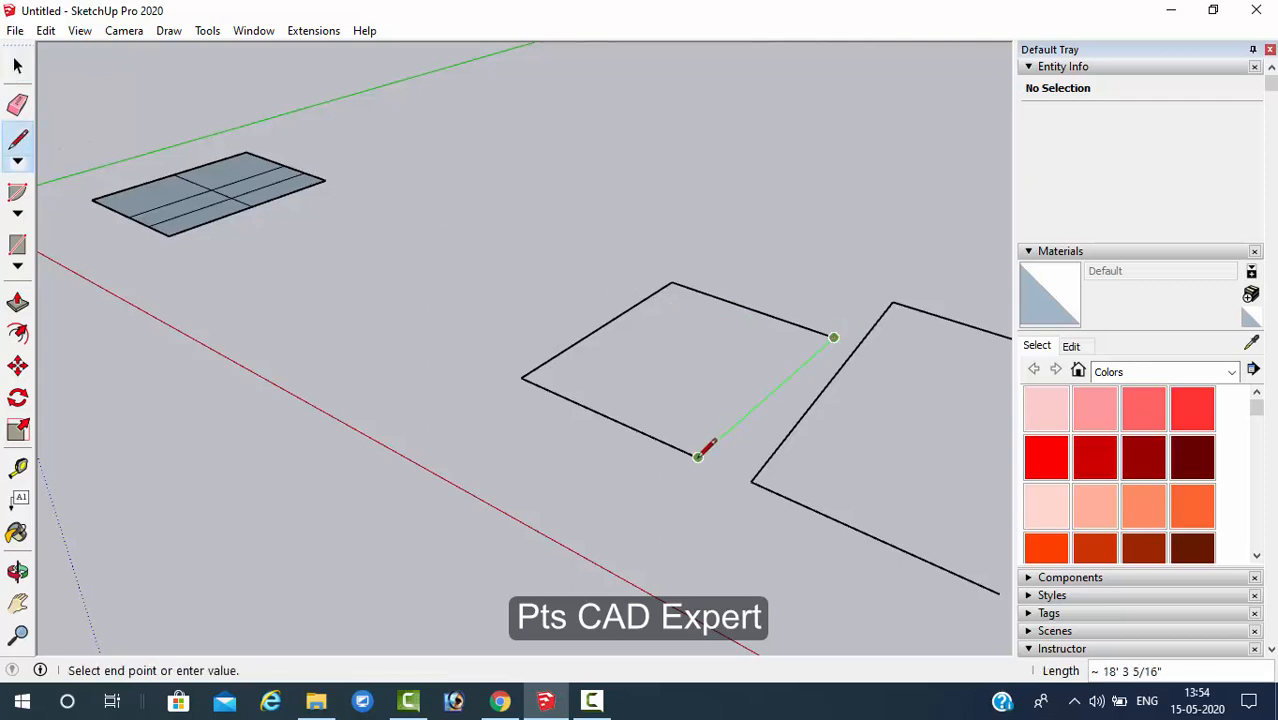
{"action": "left_click", "coordinate": [698, 456]}
- Close the second, neighbouring open outline with a line between its two free ends to form a face
{"action": "middle_click_drag", "start_coordinate": [698, 452], "coordinate": [640, 400]}
{"action": "scroll", "coordinate": [645, 371], "scroll_direction": "up", "scroll_amount": 3}
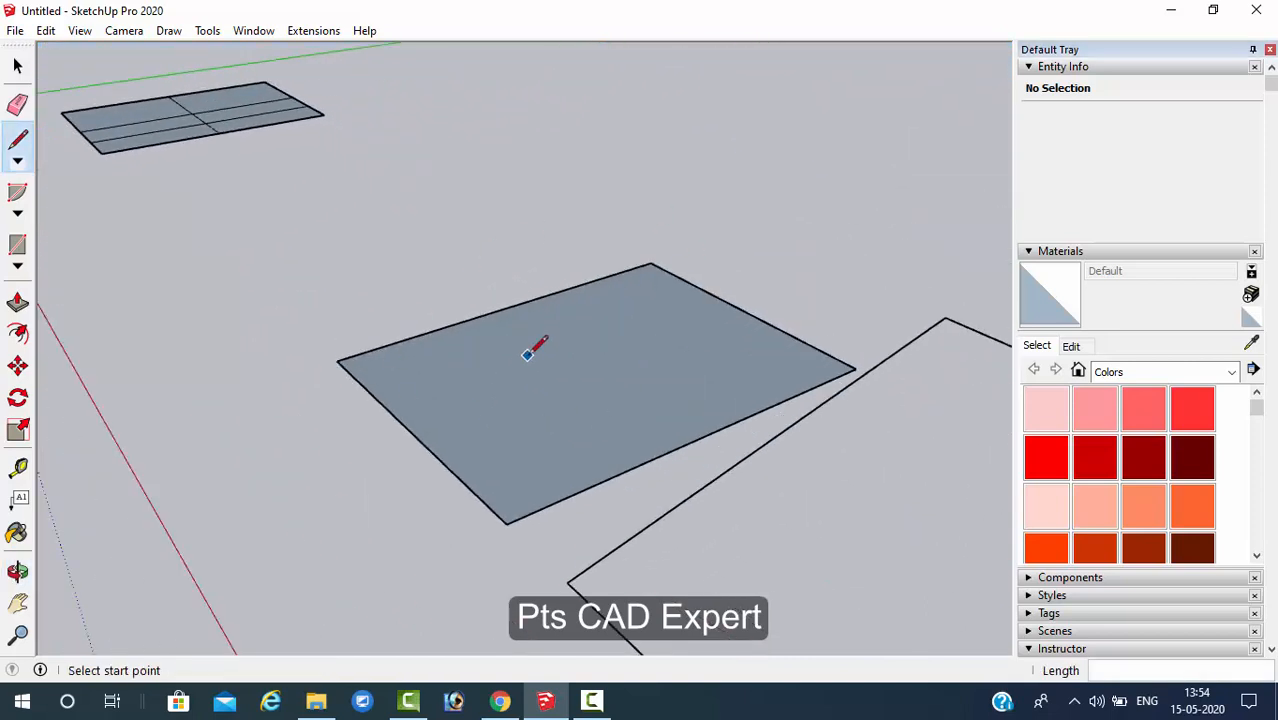
{"action": "middle_click_drag", "start_coordinate": [527, 355], "coordinate": [603, 252]}
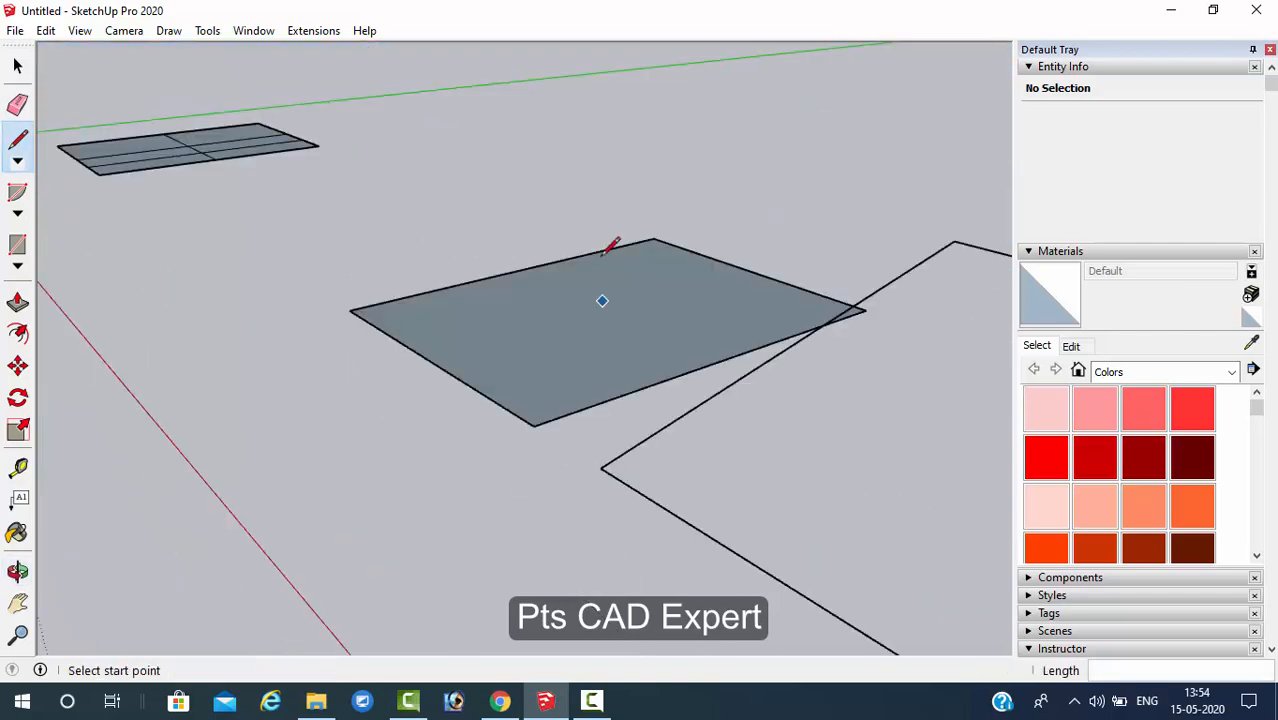
{"action": "scroll", "coordinate": [488, 289], "scroll_direction": "down", "scroll_amount": 2}
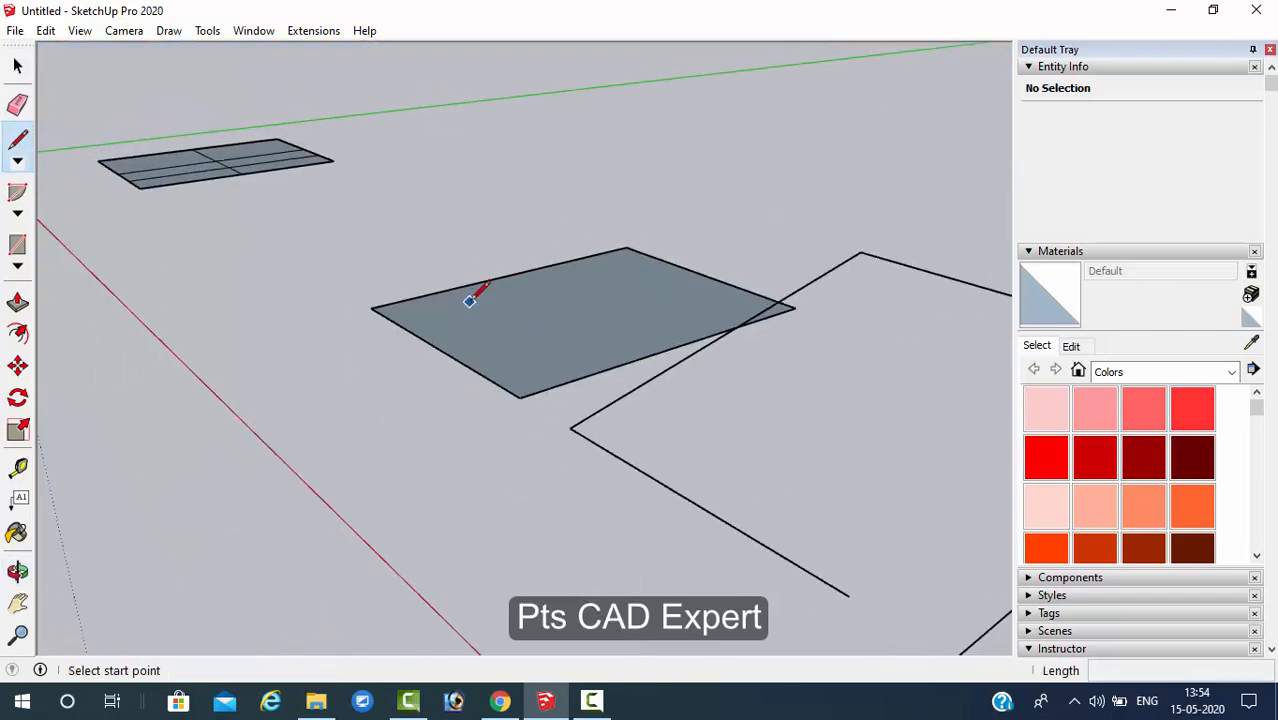
{"action": "scroll", "coordinate": [614, 366], "scroll_direction": "down", "scroll_amount": 2}
{"action": "mouse_move", "coordinate": [614, 366]}
{"action": "middle_mouse_down"}
{"action": "mouse_move", "coordinate": [777, 326]}
{"action": "mouse_move", "coordinate": [774, 290]}
{"action": "mouse_move", "coordinate": [742, 349]}
{"action": "mouse_move", "coordinate": [736, 340]}
{"action": "mouse_move", "coordinate": [755, 367]}
{"action": "mouse_move", "coordinate": [870, 237]}
{"action": "mouse_move", "coordinate": [905, 225]}
{"action": "mouse_move", "coordinate": [796, 294]}
{"action": "mouse_move", "coordinate": [750, 374]}
{"action": "middle_mouse_up"}
{"action": "scroll", "coordinate": [780, 348], "scroll_direction": "up", "scroll_amount": 1}
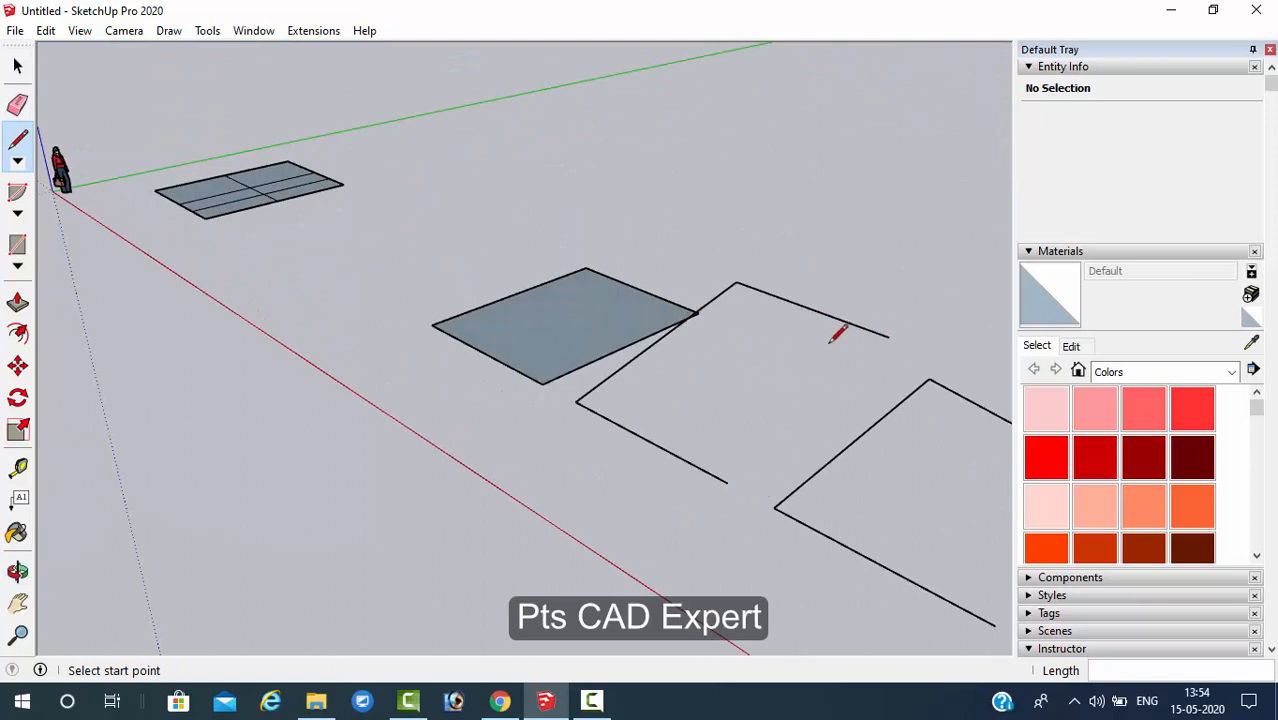
{"action": "left_click", "coordinate": [880, 332]}
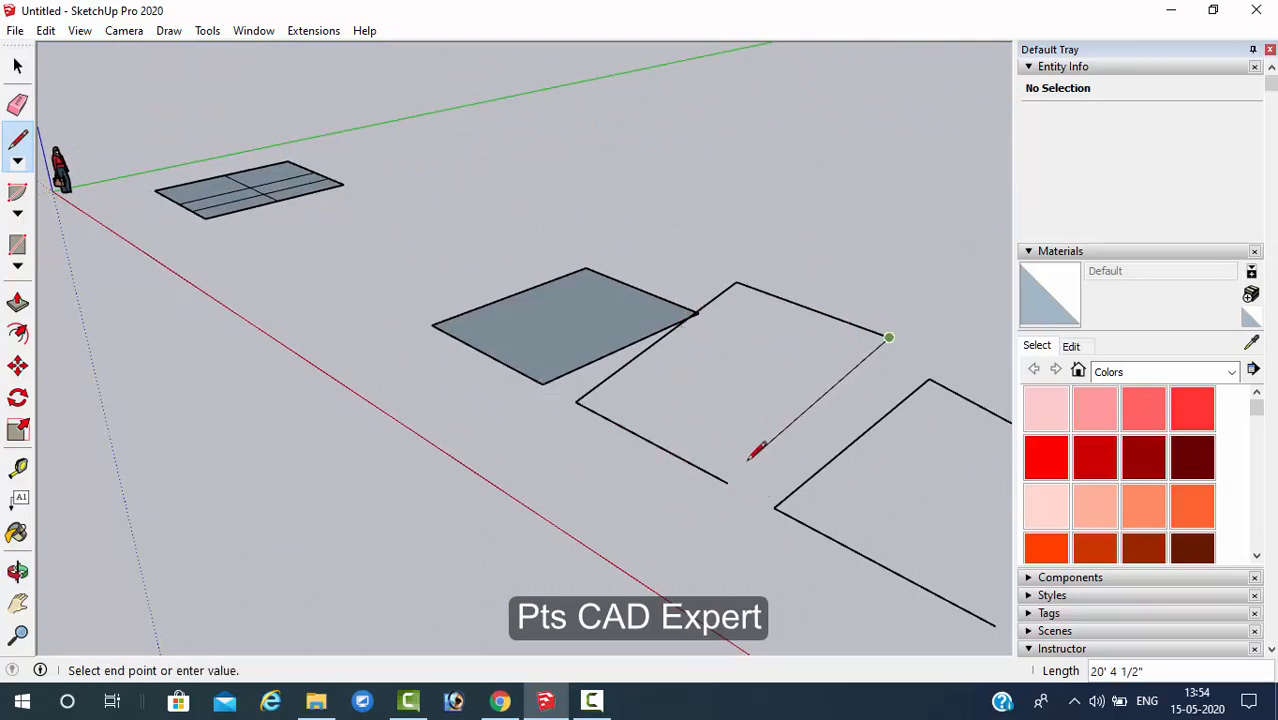
{"action": "left_click", "coordinate": [727, 482]}
- Connect the third open outline's two free ends with a line about 18' 3" long and end the line
{"action": "mouse_move", "coordinate": [740, 505]}
{"action": "middle_mouse_down"}
{"action": "mouse_move", "coordinate": [864, 354]}
{"action": "mouse_move", "coordinate": [967, 351]}
{"action": "mouse_move", "coordinate": [650, 419]}
{"action": "mouse_move", "coordinate": [659, 434]}
{"action": "mouse_move", "coordinate": [853, 305]}
{"action": "mouse_move", "coordinate": [919, 308]}
{"action": "mouse_move", "coordinate": [873, 243]}
{"action": "mouse_move", "coordinate": [724, 397]}
{"action": "middle_mouse_up"}
{"action": "scroll", "coordinate": [471, 320], "scroll_direction": "up", "scroll_amount": 3}
{"action": "scroll", "coordinate": [393, 322], "scroll_direction": "down", "scroll_amount": 3}
{"action": "scroll", "coordinate": [393, 322], "scroll_direction": "down", "scroll_amount": 2}
{"action": "scroll", "coordinate": [796, 362], "scroll_direction": "up", "scroll_amount": 4}
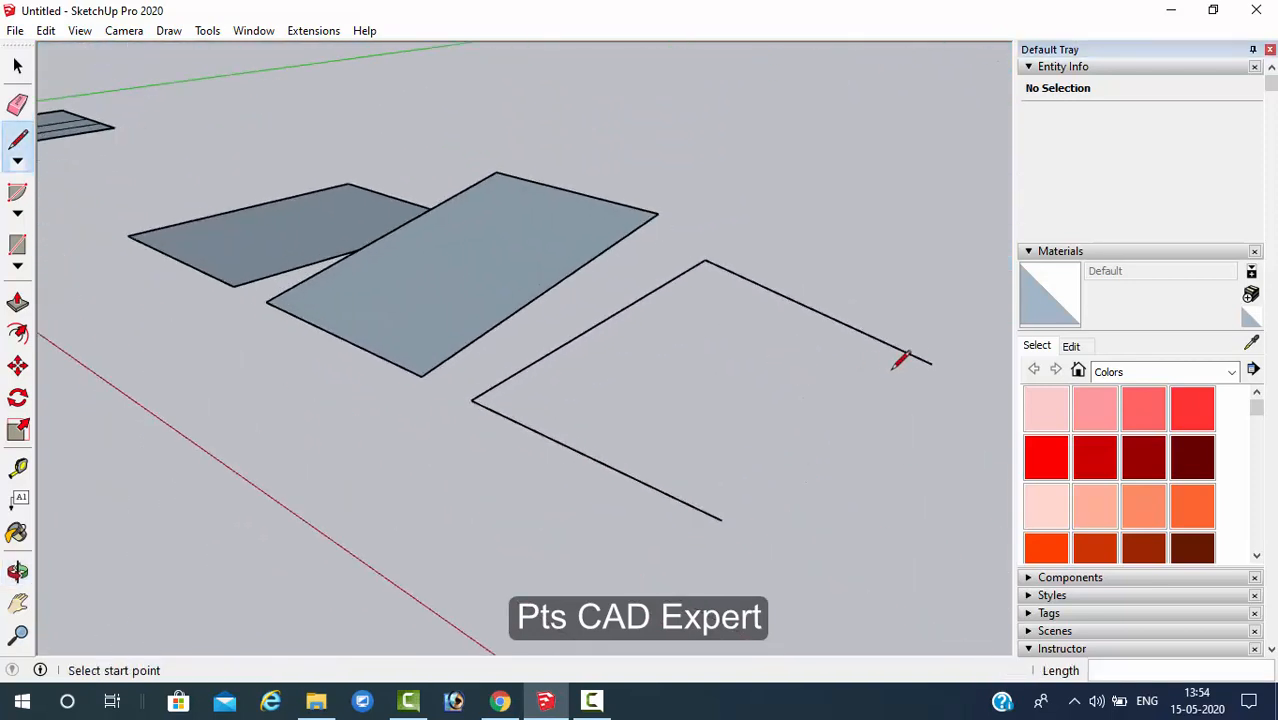
{"action": "left_click", "coordinate": [931, 362]}
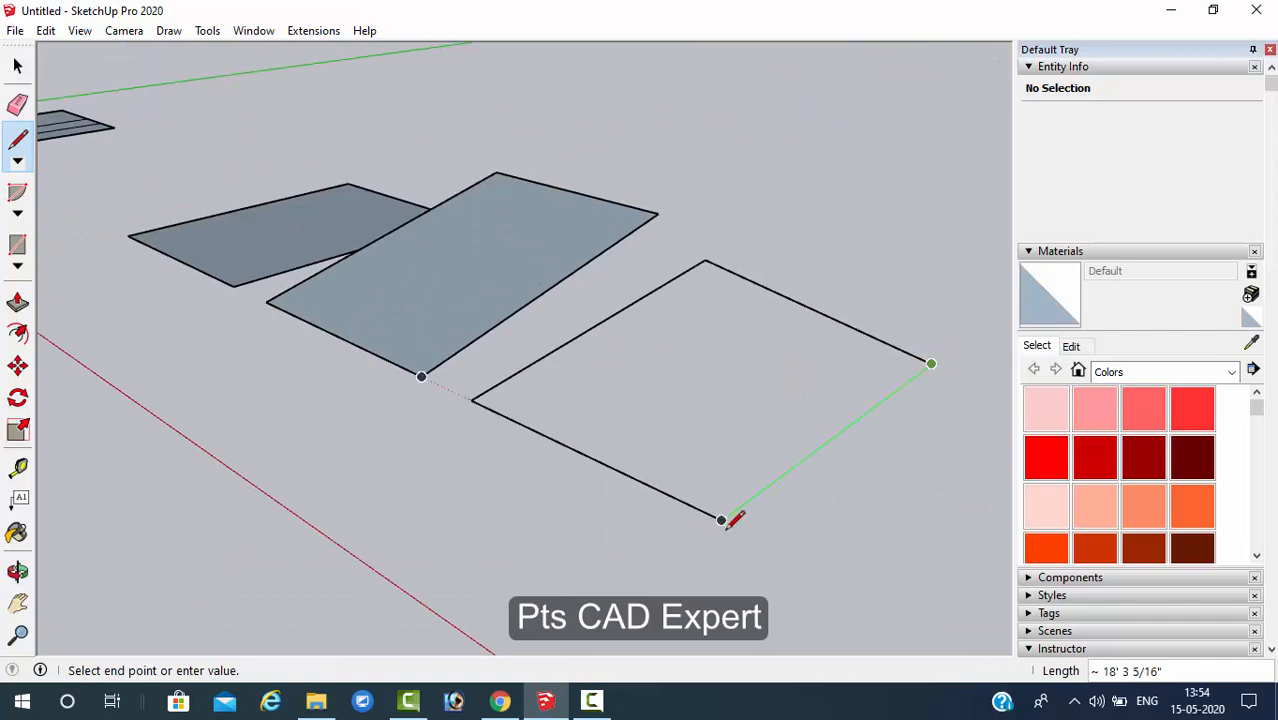
{"action": "mouse_move", "coordinate": [807, 485]}
{"action": "middle_mouse_down"}
{"action": "mouse_move", "coordinate": [743, 405]}
{"action": "mouse_move", "coordinate": [633, 402]}
{"action": "mouse_move", "coordinate": [645, 354]}
{"action": "mouse_move", "coordinate": [826, 416]}
{"action": "middle_mouse_up"}
{"action": "scroll", "coordinate": [795, 474], "scroll_direction": "down", "scroll_amount": 5}
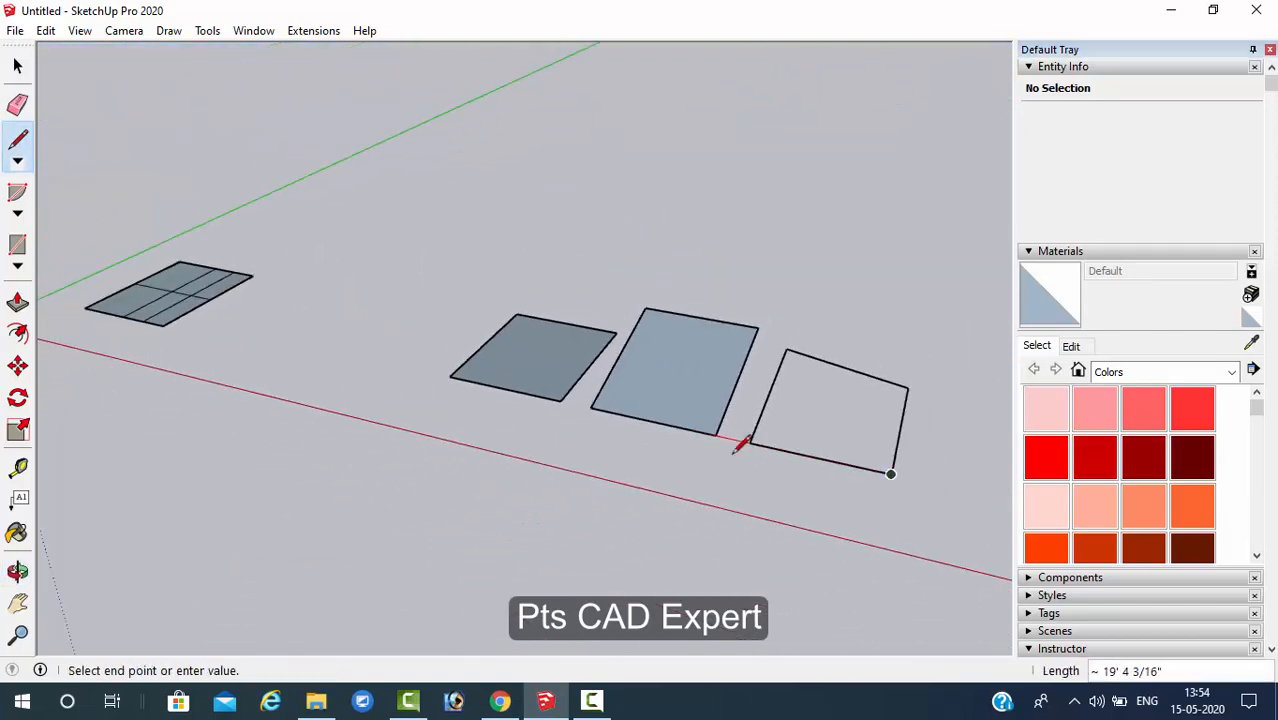
{"action": "middle_click_drag", "start_coordinate": [794, 480], "coordinate": [726, 476]}
{"action": "middle_click_drag", "start_coordinate": [731, 347], "coordinate": [735, 352]}
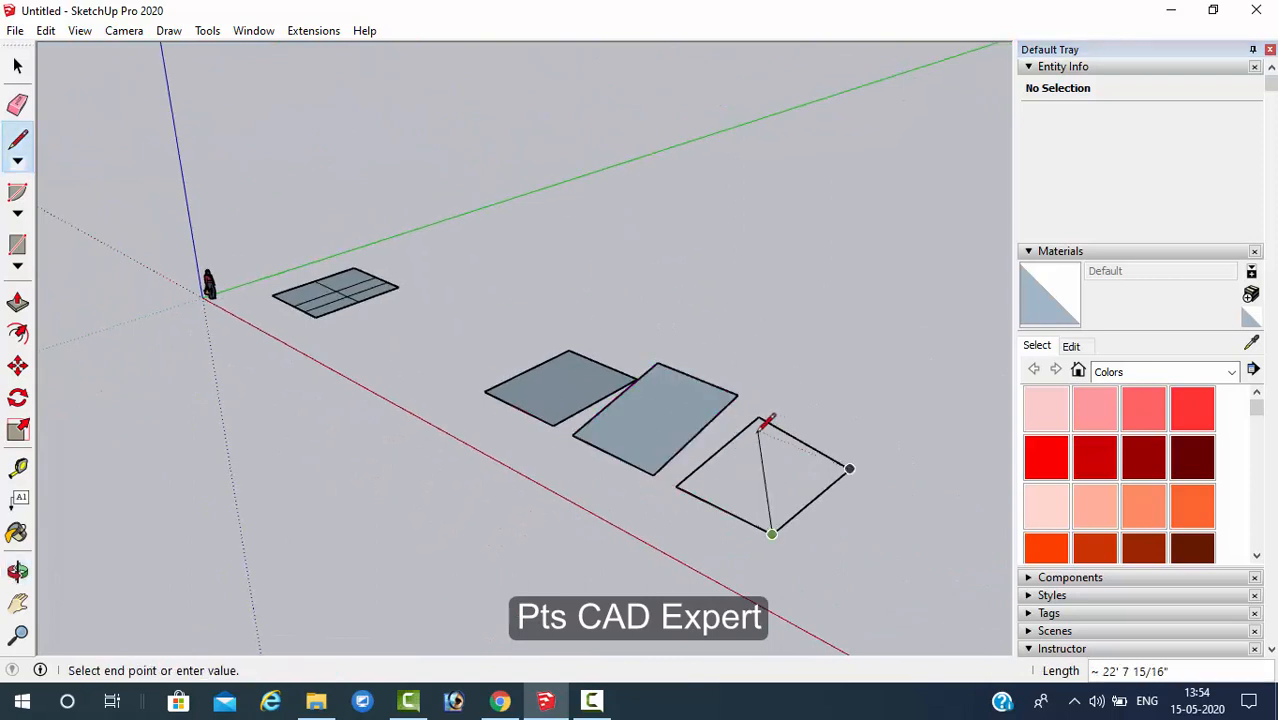
{"action": "key", "text": "Escape"}
- Examine the third closed outline from different angles and inspect the wall layout of the floor plan beyond it
{"action": "mouse_move", "coordinate": [765, 466]}
{"action": "middle_mouse_down"}
{"action": "mouse_move", "coordinate": [822, 411]}
{"action": "mouse_move", "coordinate": [772, 436]}
{"action": "mouse_move", "coordinate": [684, 402]}
{"action": "mouse_move", "coordinate": [620, 352]}
{"action": "middle_mouse_up"}
{"action": "scroll", "coordinate": [767, 409], "scroll_direction": "up", "scroll_amount": 3}
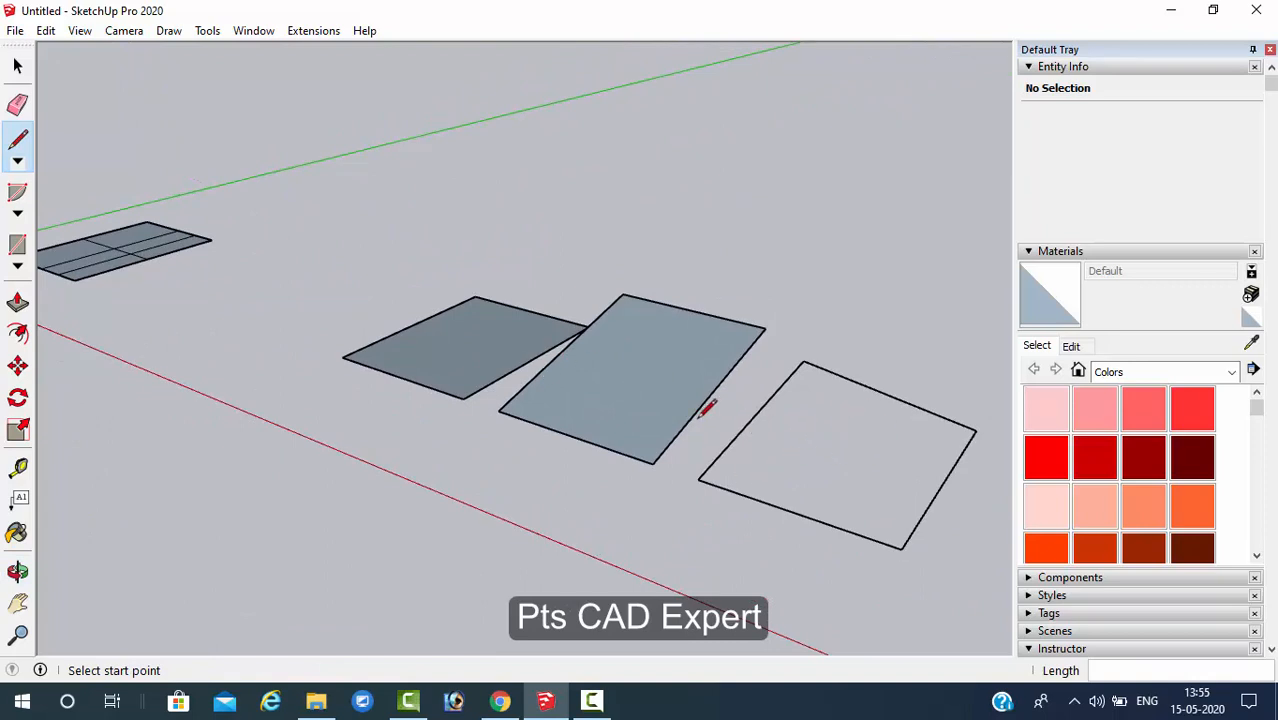
{"action": "mouse_move", "coordinate": [706, 407]}
{"action": "middle_mouse_down"}
{"action": "mouse_move", "coordinate": [765, 436]}
{"action": "mouse_move", "coordinate": [735, 409]}
{"action": "middle_mouse_up"}
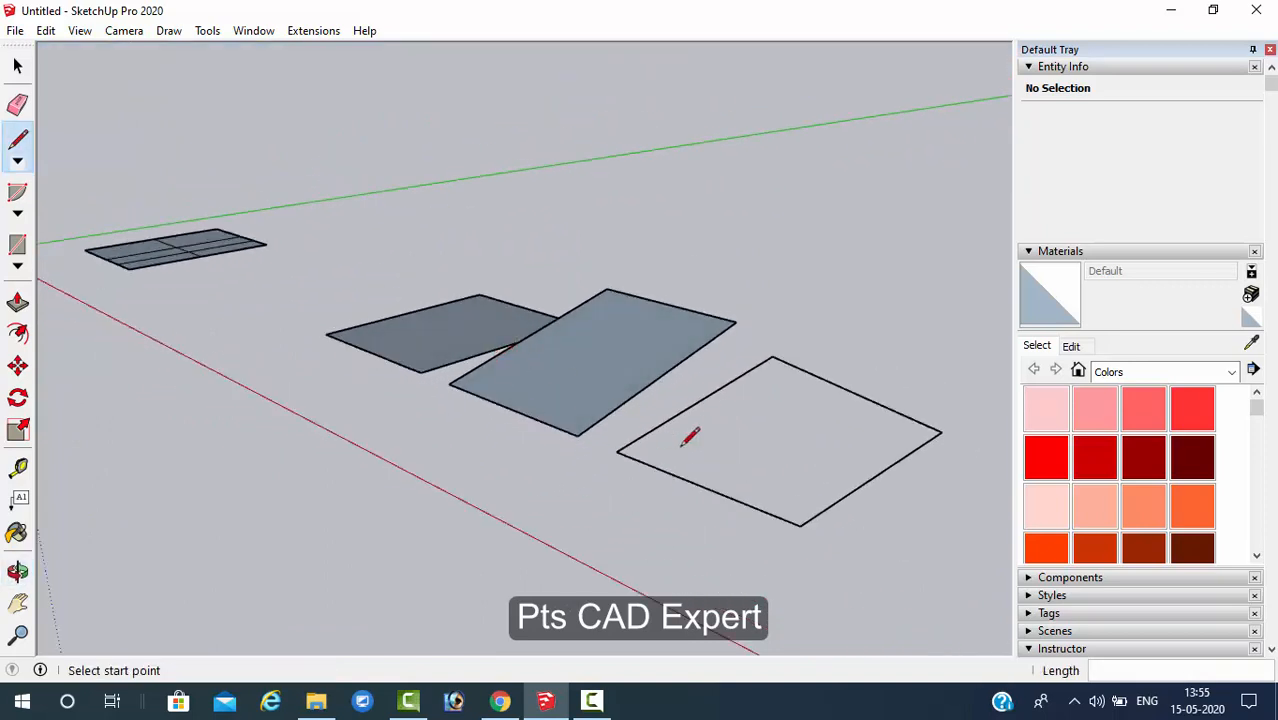
{"action": "scroll", "coordinate": [690, 437], "scroll_direction": "down", "scroll_amount": 5}
{"action": "scroll", "coordinate": [918, 450], "scroll_direction": "up", "scroll_amount": 8}
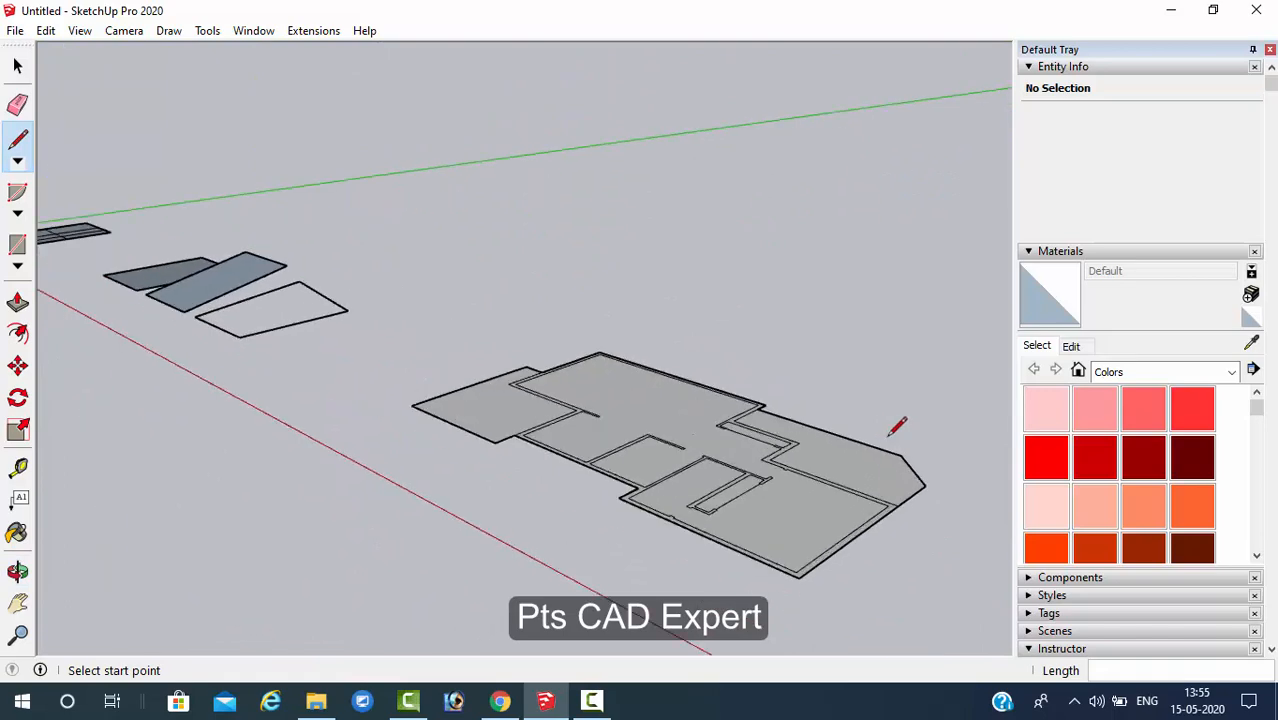
{"action": "mouse_move", "coordinate": [611, 394]}
{"action": "middle_mouse_down"}
{"action": "mouse_move", "coordinate": [597, 462]}
{"action": "mouse_move", "coordinate": [633, 322]}
{"action": "middle_mouse_up"}
{"action": "scroll", "coordinate": [633, 330], "scroll_direction": "down", "scroll_amount": 3}
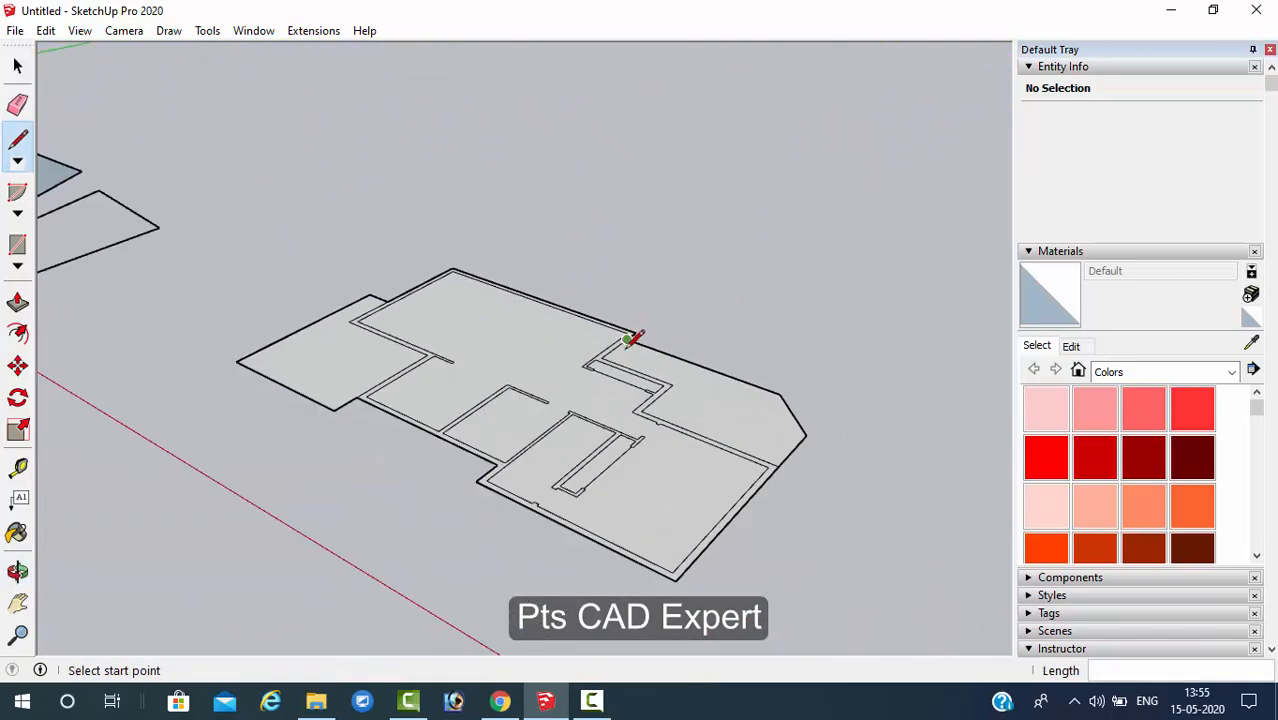
{"action": "scroll", "coordinate": [588, 430], "scroll_direction": "up", "scroll_amount": 5}
{"action": "middle_click_drag", "start_coordinate": [590, 425], "coordinate": [605, 475]}
{"action": "scroll", "coordinate": [688, 522], "scroll_direction": "up", "scroll_amount": 3}
{"action": "scroll", "coordinate": [688, 522], "scroll_direction": "down", "scroll_amount": 6}
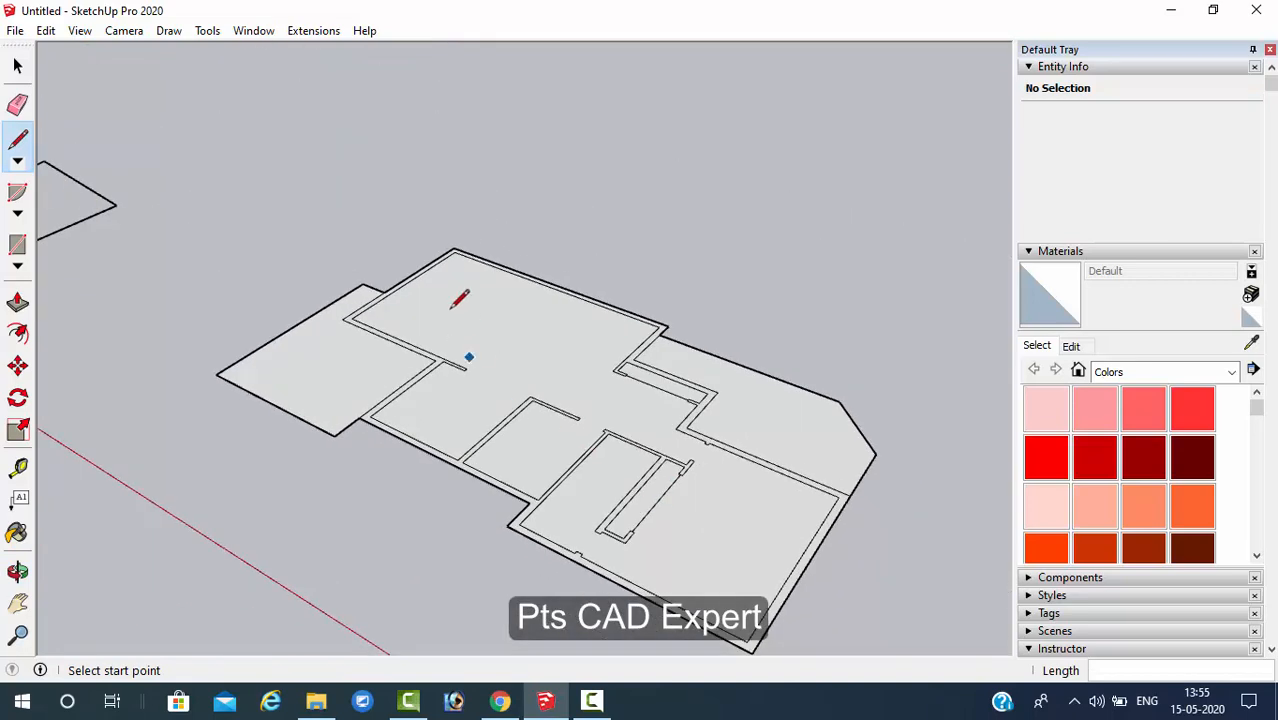
{"action": "scroll", "coordinate": [451, 271], "scroll_direction": "up", "scroll_amount": 6}
{"action": "scroll", "coordinate": [565, 335], "scroll_direction": "down", "scroll_amount": 3}
{"action": "middle_click_drag", "start_coordinate": [560, 338], "coordinate": [533, 379]}
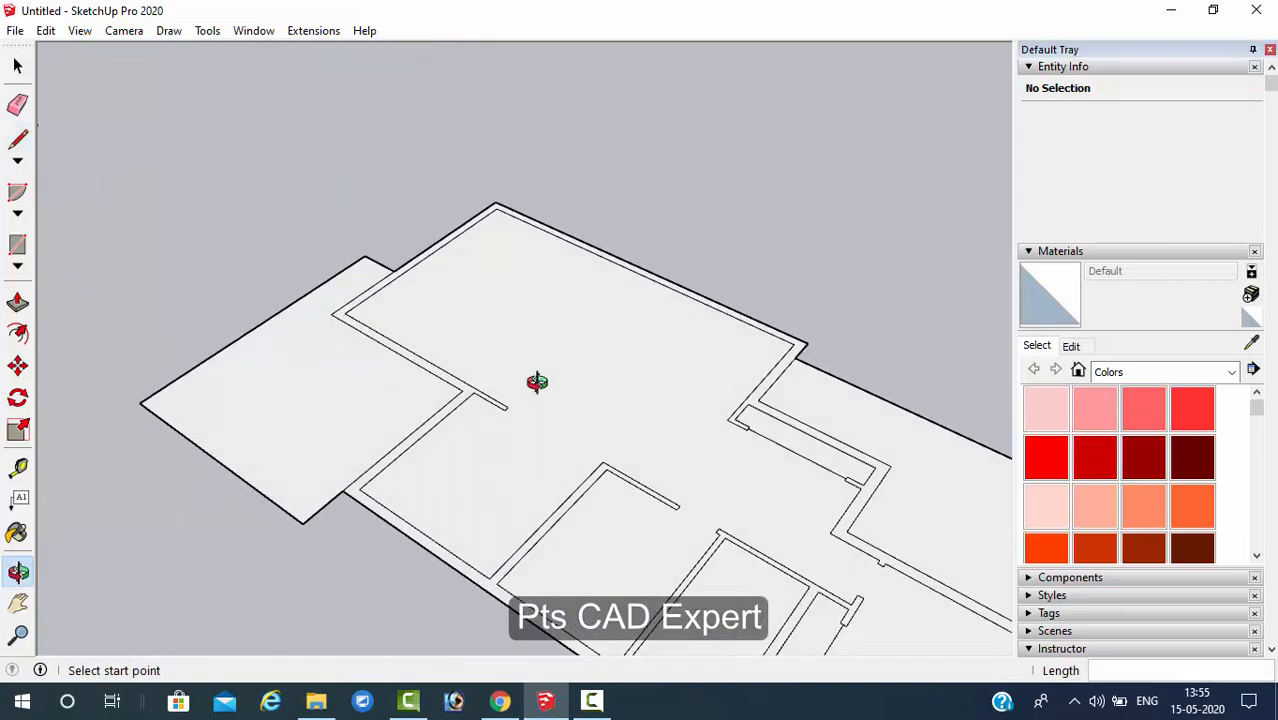
{"action": "scroll", "coordinate": [858, 530], "scroll_direction": "down", "scroll_amount": 3}
{"action": "middle_click_drag", "start_coordinate": [858, 530], "coordinate": [833, 437]}
- Extrude the floor plan's connected wall face upward by 10' with Push/Pull
{"action": "left_click", "coordinate": [18, 66]}
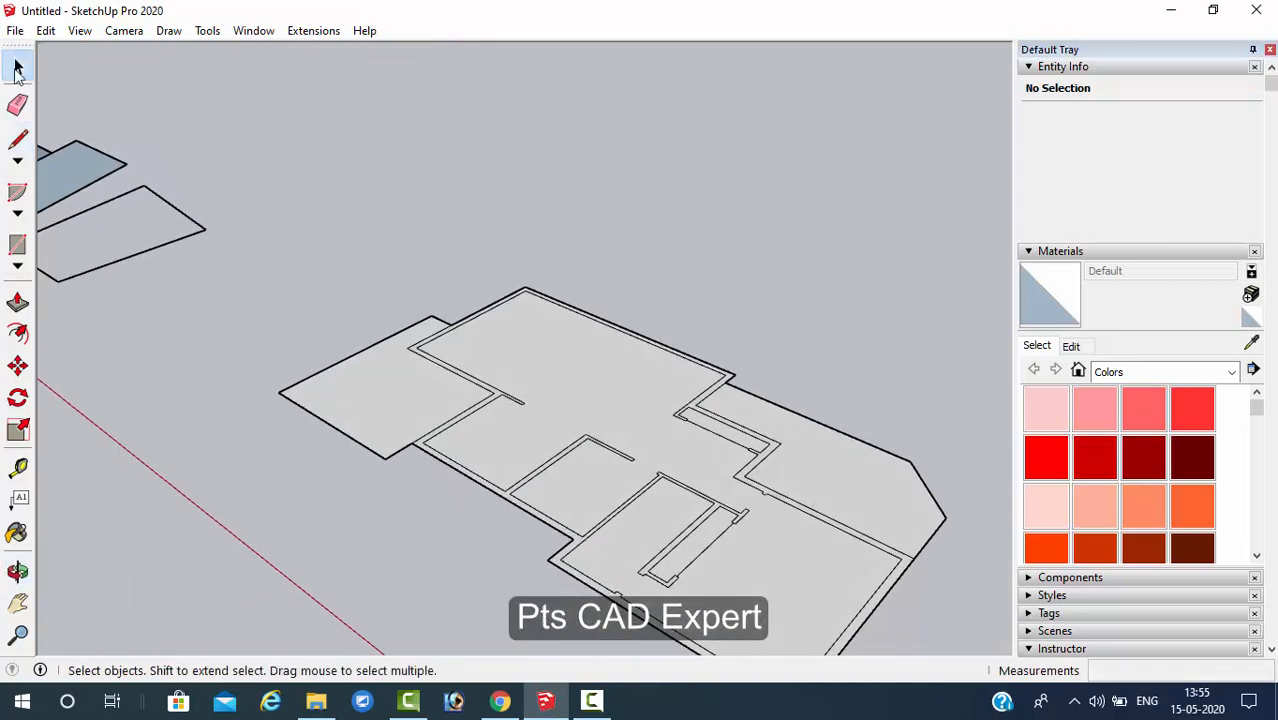
{"action": "left_click", "coordinate": [18, 302]}
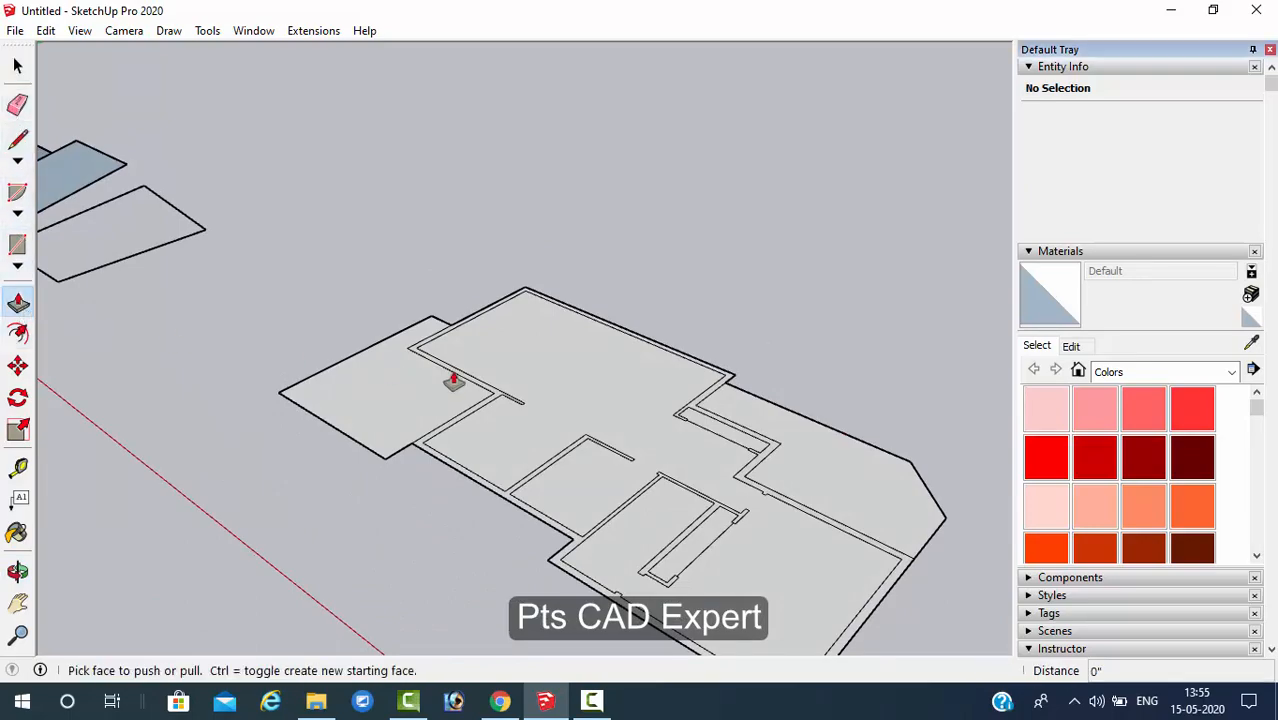
{"action": "scroll", "coordinate": [585, 450], "scroll_direction": "up", "scroll_amount": 4}
{"action": "left_click", "coordinate": [576, 442]}
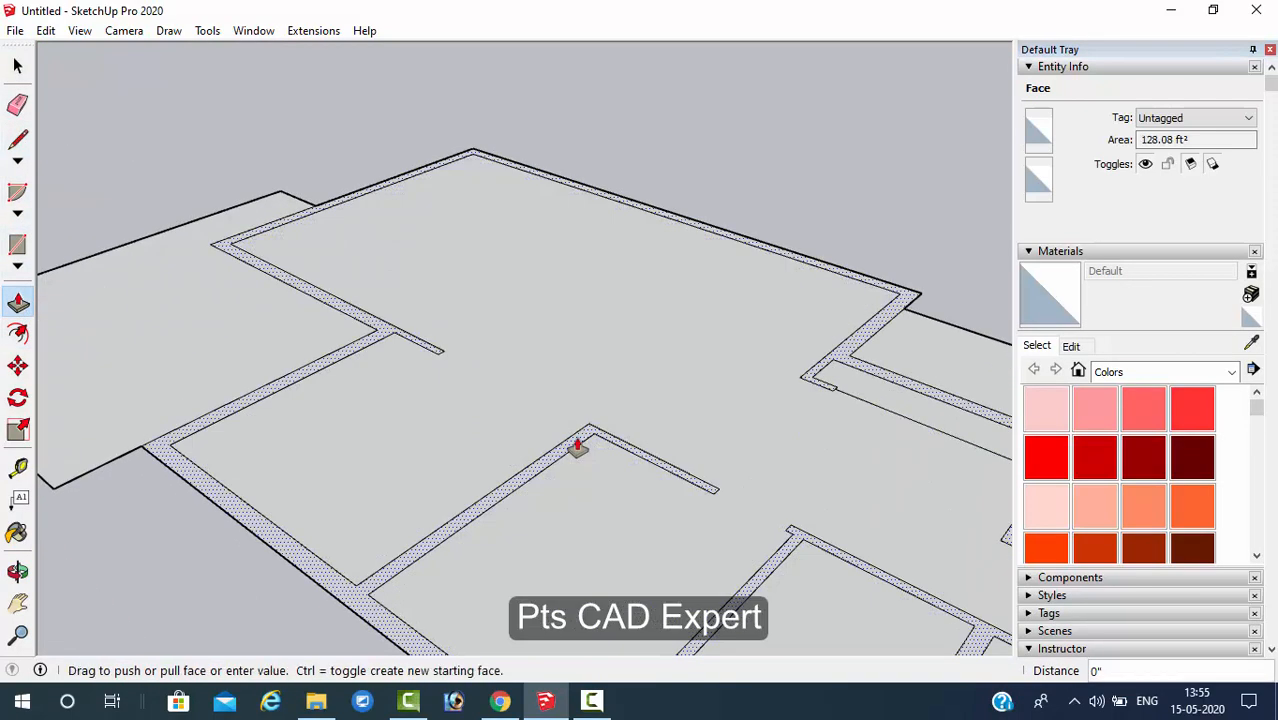
{"action": "scroll", "coordinate": [550, 365], "scroll_direction": "down", "scroll_amount": 6}
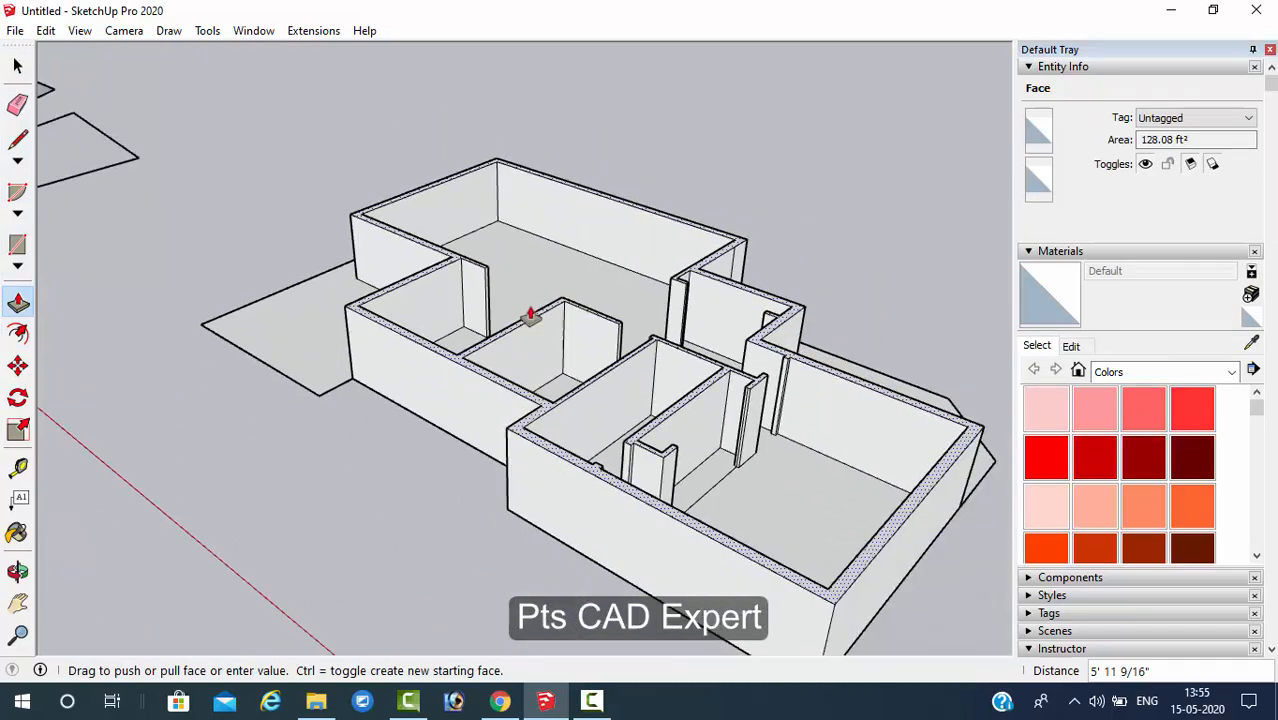
{"action": "middle_click_drag", "start_coordinate": [531, 314], "coordinate": [228, 205]}
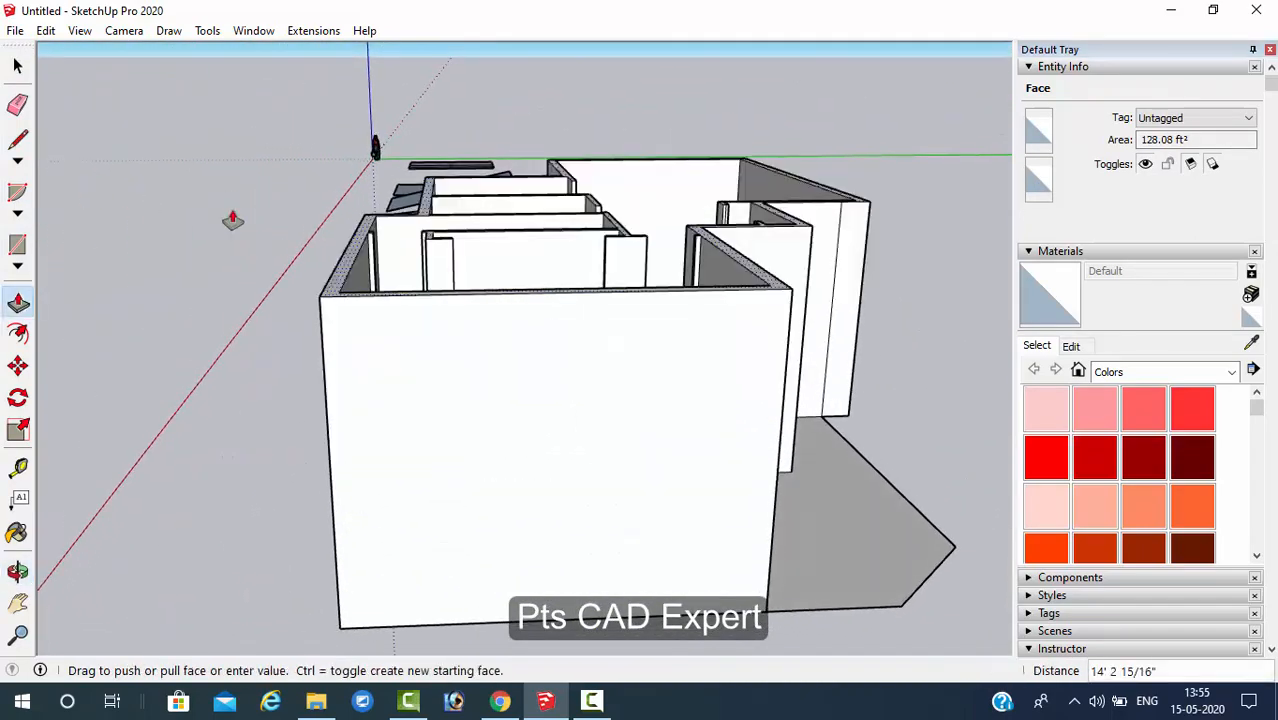
{"action": "type", "text": "10"}
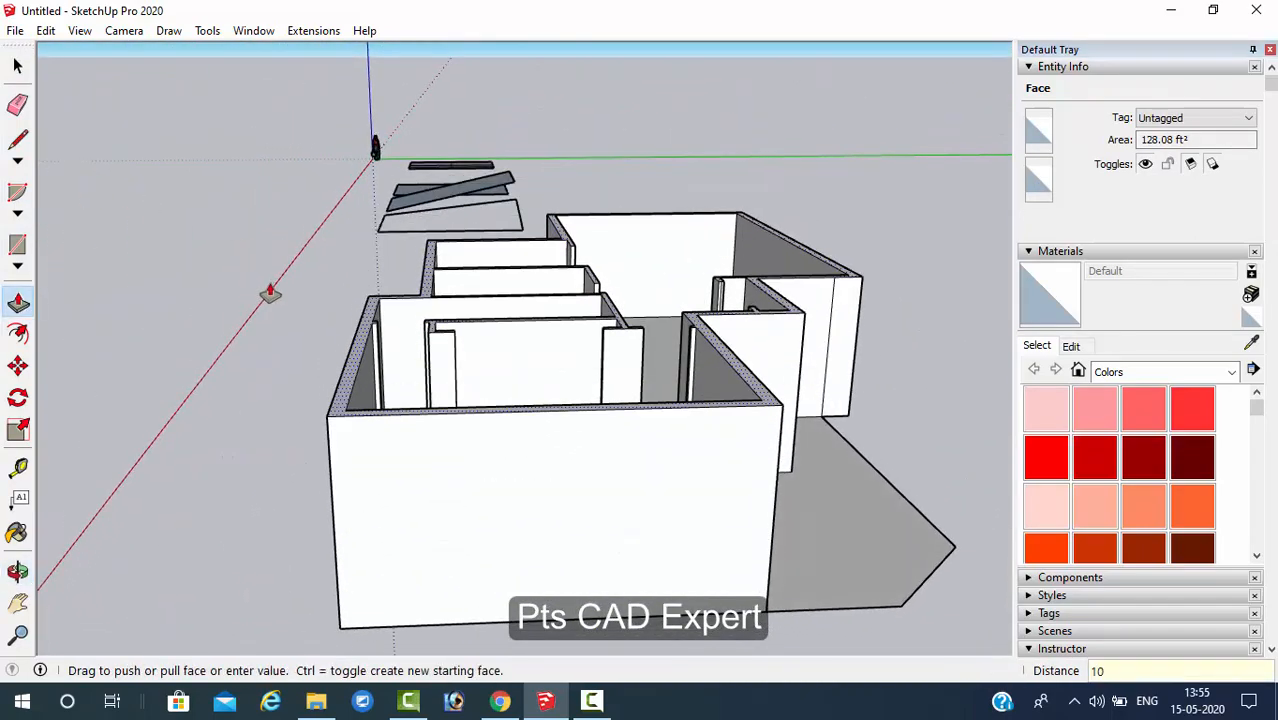
{"action": "type", "text": "'"}
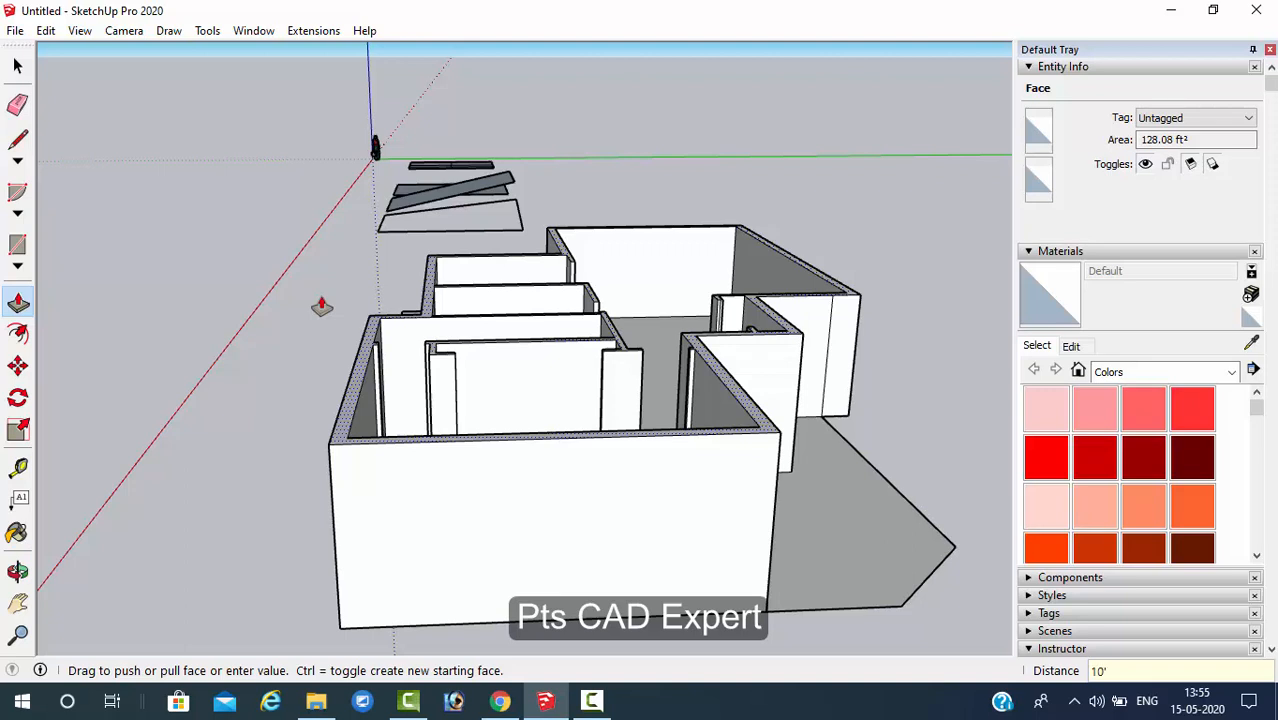
{"action": "key", "text": "Return"}
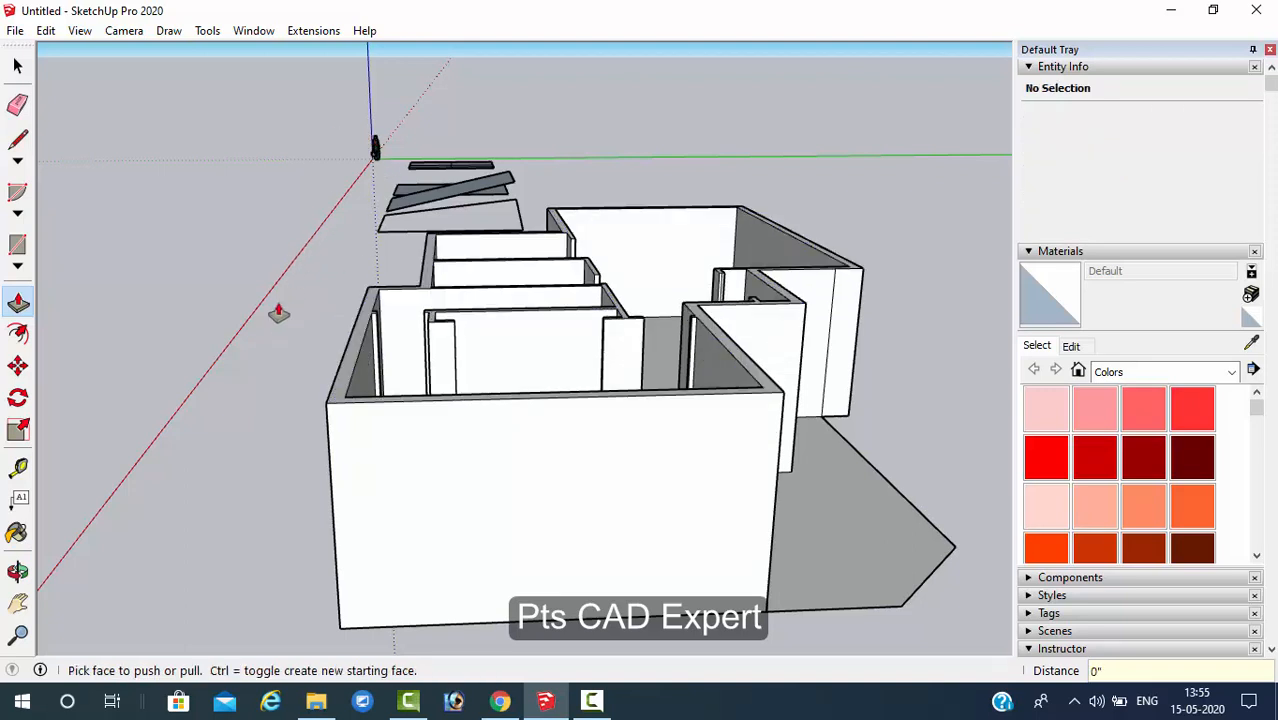
- Inspect the raised walls and undo their extrusion to restore the flat floor plan
{"action": "middle_click_drag", "start_coordinate": [278, 313], "coordinate": [608, 244]}
{"action": "scroll", "coordinate": [553, 265], "scroll_direction": "down", "scroll_amount": 3}
{"action": "scroll", "coordinate": [406, 168], "scroll_direction": "down", "scroll_amount": 1}
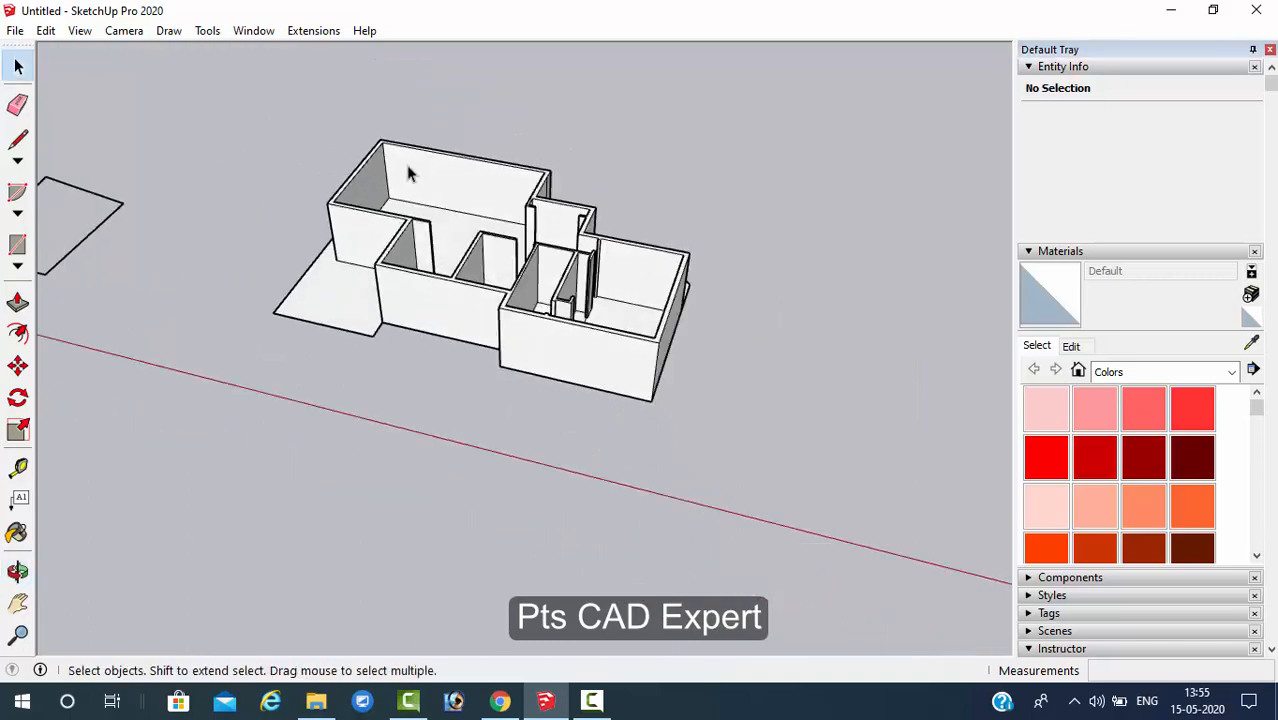
{"action": "scroll", "coordinate": [407, 174], "scroll_direction": "up", "scroll_amount": 2}
{"action": "mouse_move", "coordinate": [663, 325]}
{"action": "middle_mouse_down"}
{"action": "mouse_move", "coordinate": [659, 416]}
{"action": "mouse_move", "coordinate": [650, 337]}
{"action": "mouse_move", "coordinate": [471, 300]}
{"action": "mouse_move", "coordinate": [517, 424]}
{"action": "mouse_move", "coordinate": [690, 322]}
{"action": "mouse_move", "coordinate": [678, 326]}
{"action": "middle_mouse_up"}
{"action": "key", "text": "ctrl+z"}
- Draw a narrow partition about 4" thick with connected lines extending from the large end room's inner wall edge
{"action": "middle_click_drag", "start_coordinate": [605, 340], "coordinate": [488, 320]}
{"action": "scroll", "coordinate": [542, 285], "scroll_direction": "up", "scroll_amount": 2}
{"action": "scroll", "coordinate": [594, 418], "scroll_direction": "down", "scroll_amount": 1}
{"action": "left_click", "coordinate": [18, 140]}
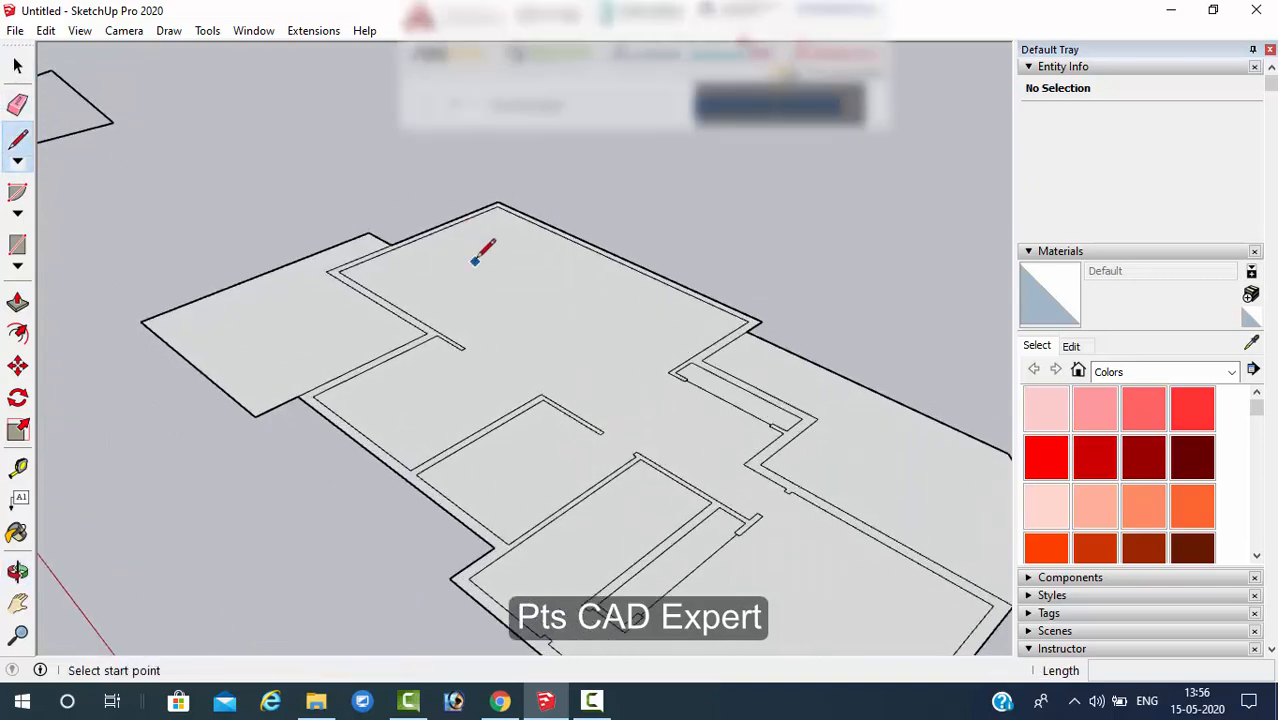
{"action": "middle_click_drag", "start_coordinate": [479, 251], "coordinate": [468, 285]}
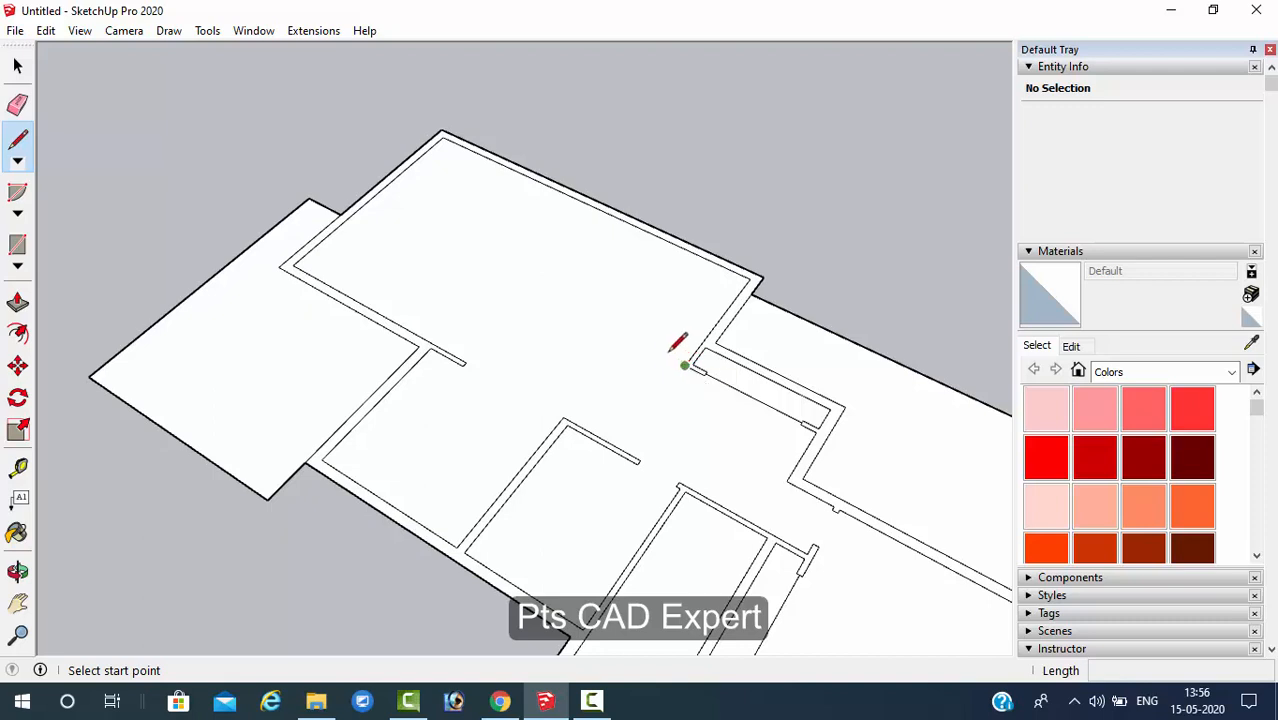
{"action": "scroll", "coordinate": [371, 195], "scroll_direction": "up", "scroll_amount": 3}
{"action": "left_click", "coordinate": [368, 201]}
{"action": "scroll", "coordinate": [368, 201], "scroll_direction": "down", "scroll_amount": 4}
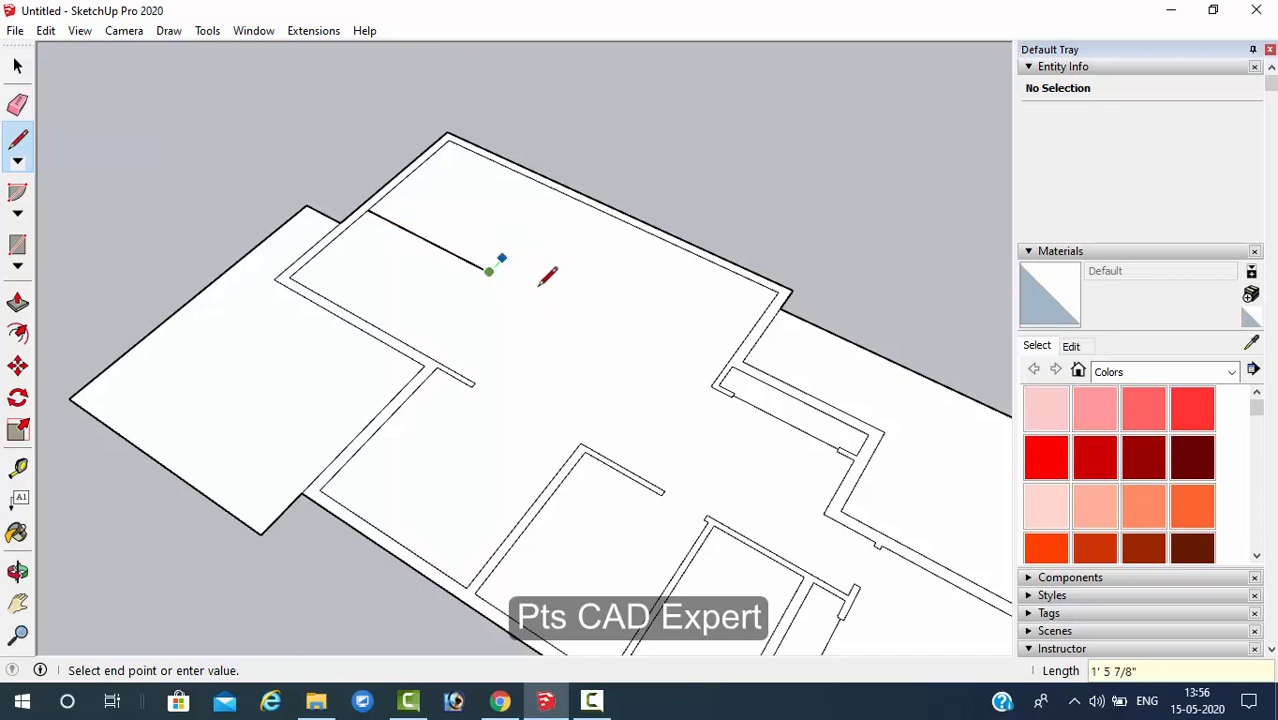
{"action": "scroll", "coordinate": [713, 371], "scroll_direction": "up", "scroll_amount": 3}
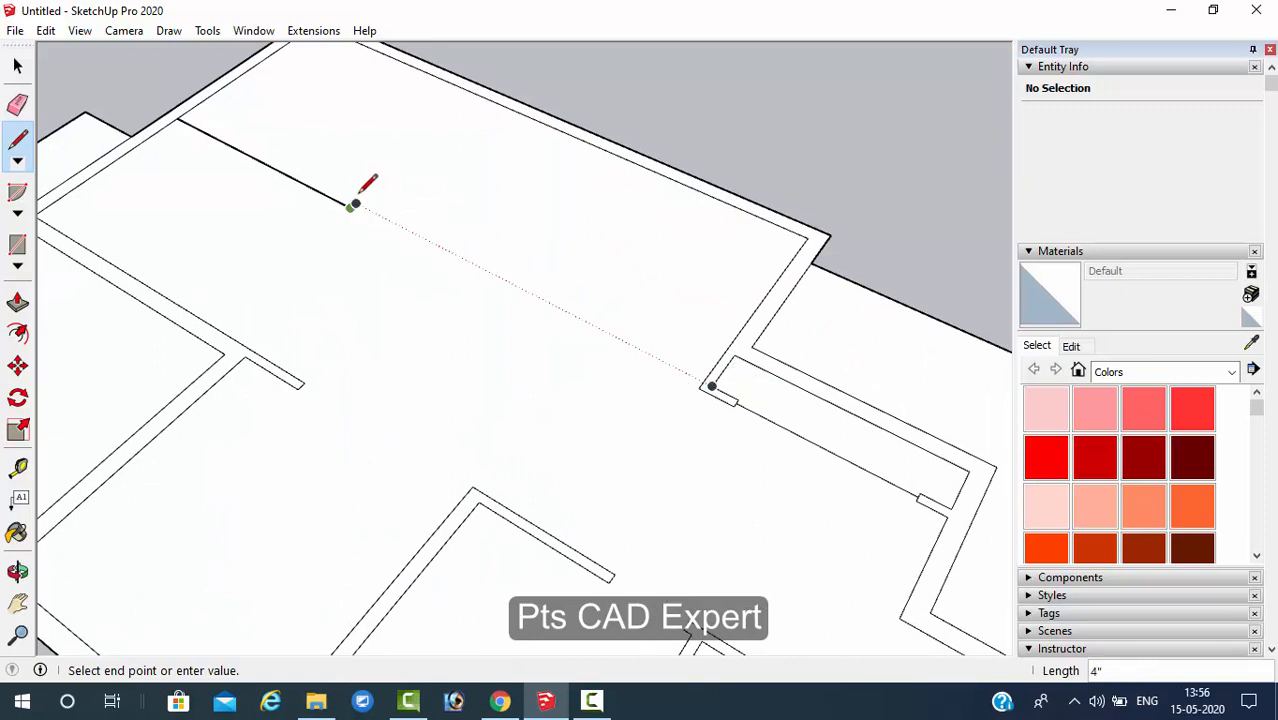
{"action": "left_click", "coordinate": [183, 114]}
{"action": "scroll", "coordinate": [322, 177], "scroll_direction": "down", "scroll_amount": 4}
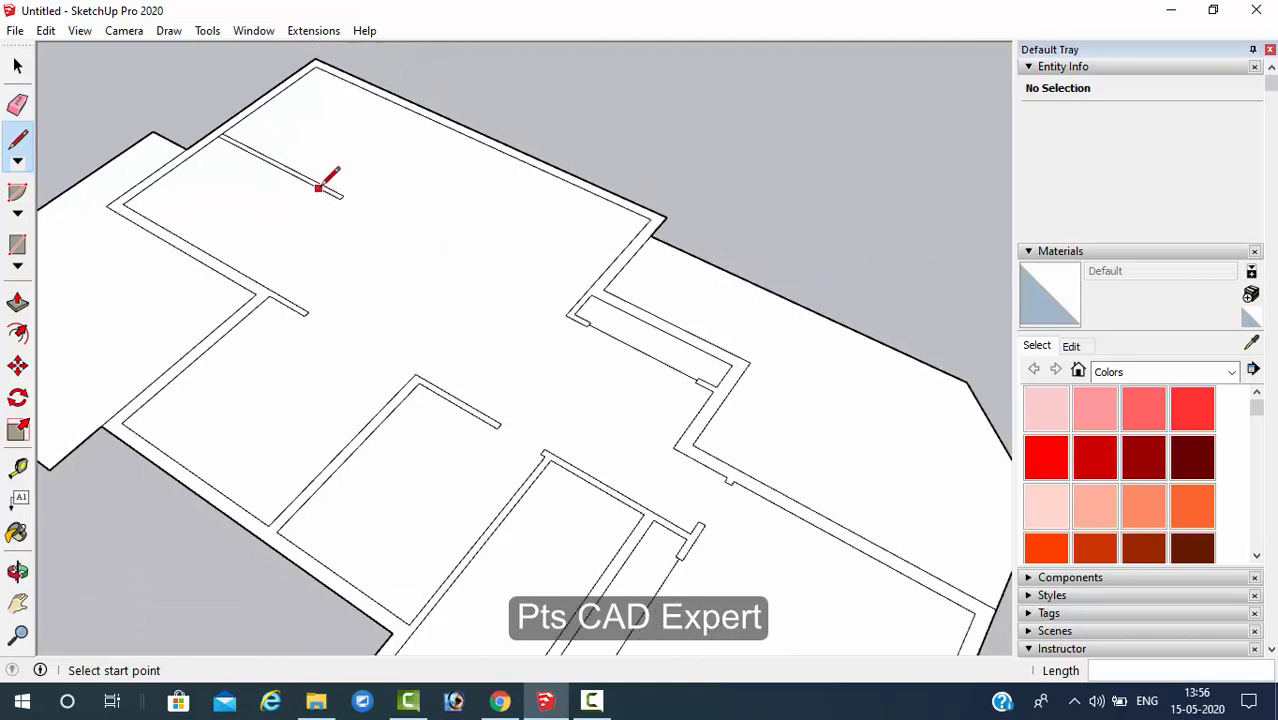
- Draw a second partition outline from the nearby wall junction into the large room, in line with the existing dividing wall
{"action": "scroll", "coordinate": [330, 245], "scroll_direction": "up", "scroll_amount": 3}
{"action": "scroll", "coordinate": [322, 235], "scroll_direction": "up", "scroll_amount": 2}
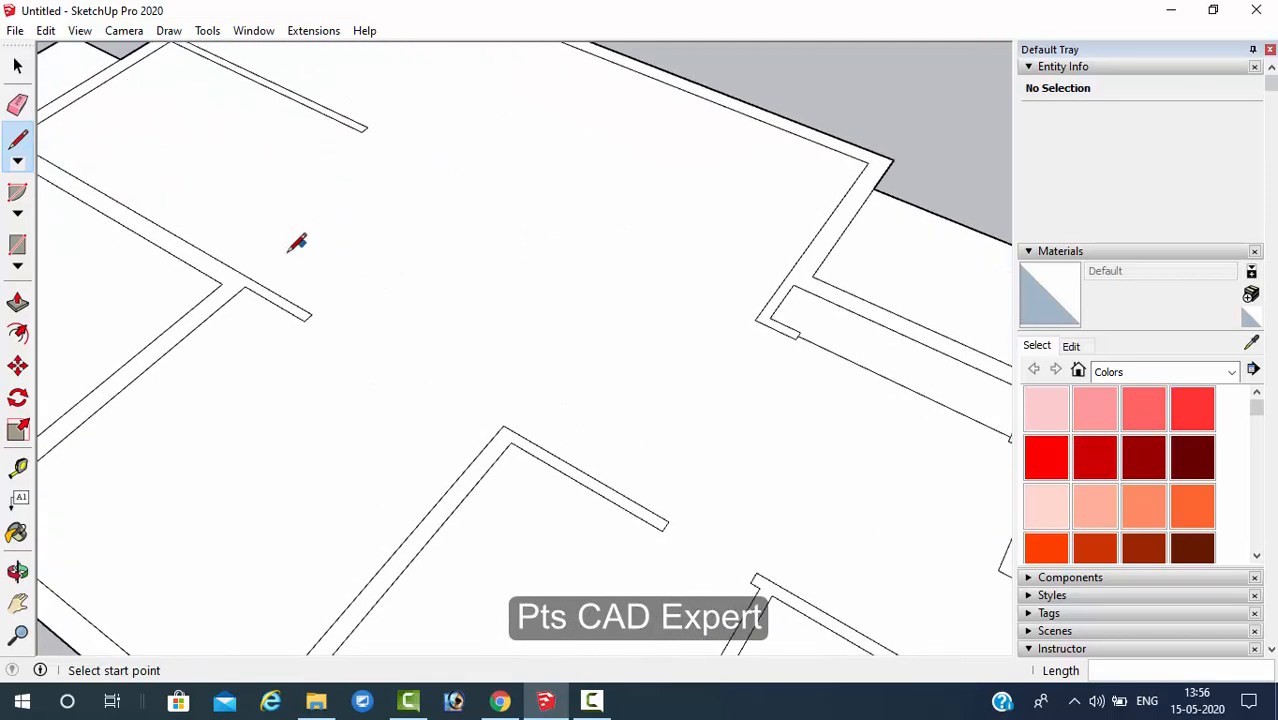
{"action": "left_click", "coordinate": [236, 271]}
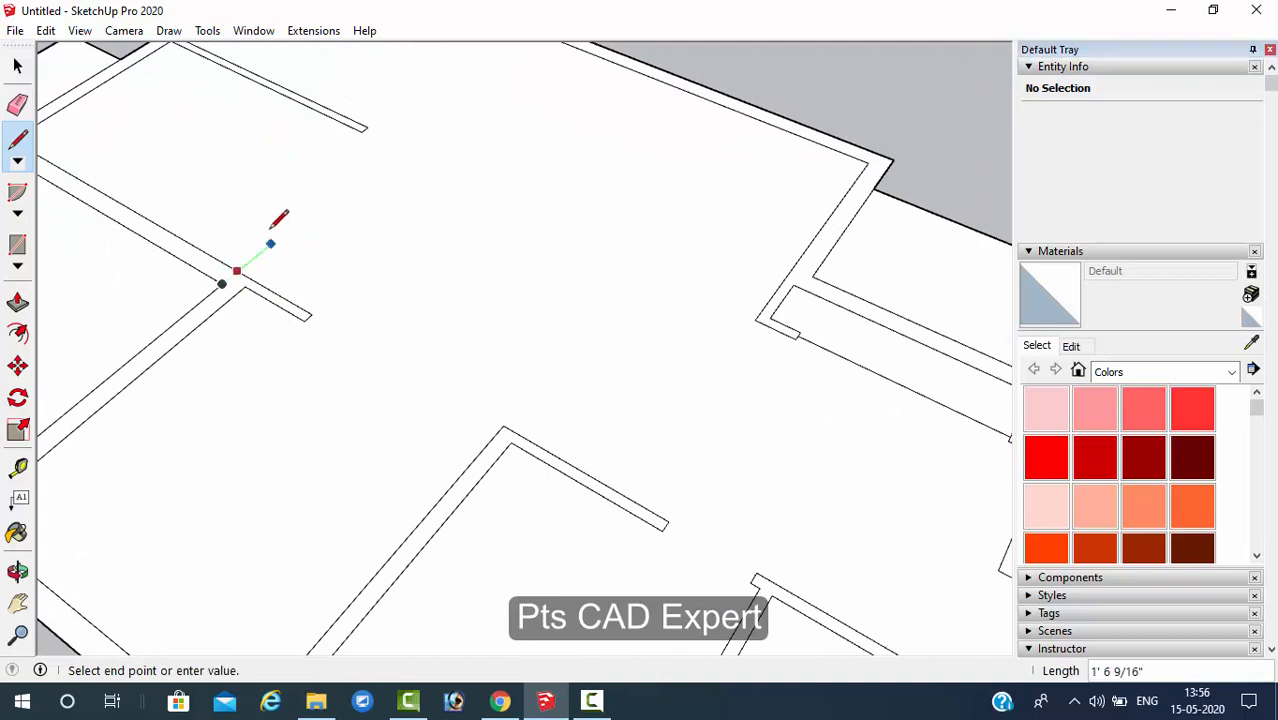
{"action": "left_click", "coordinate": [352, 177]}
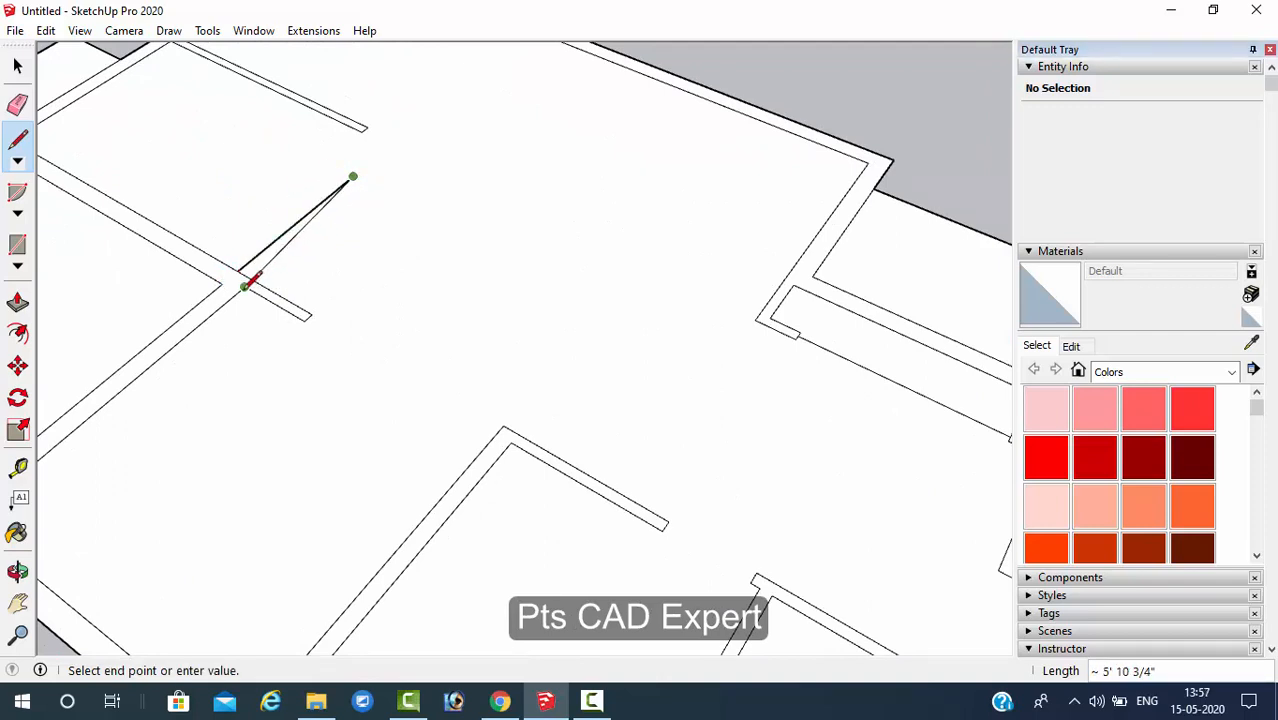
{"action": "left_click", "coordinate": [367, 183]}
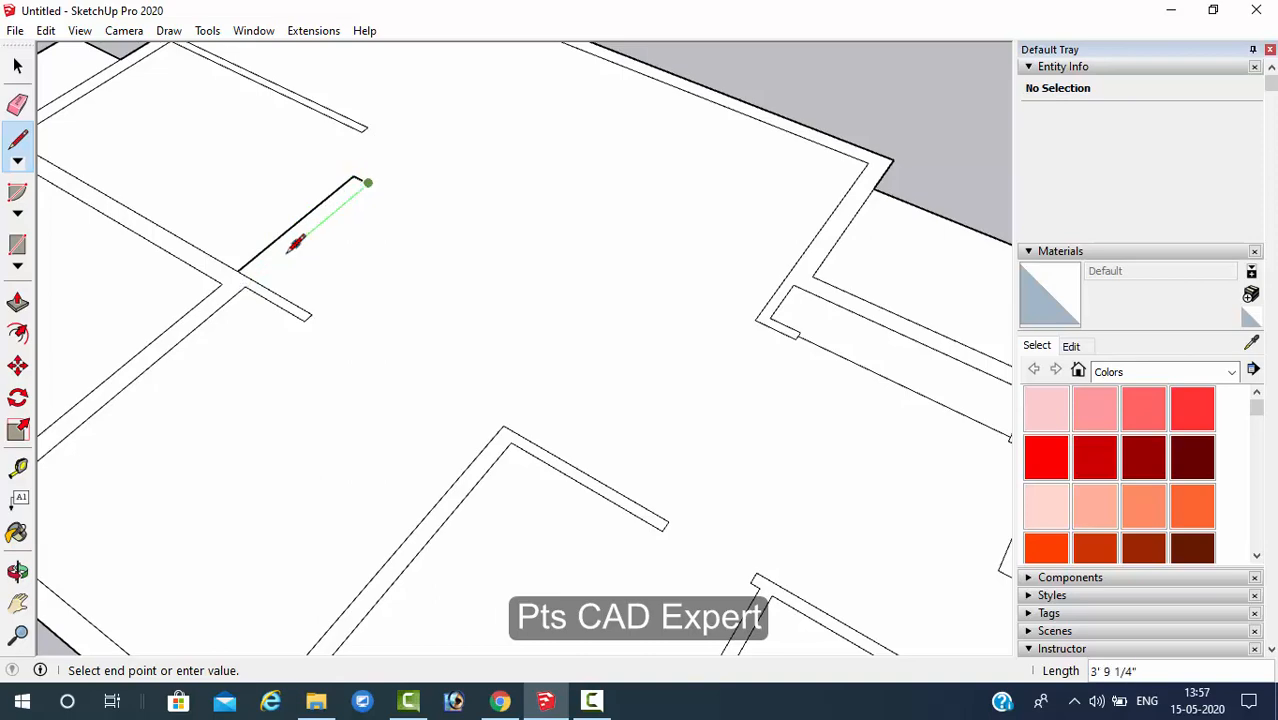
{"action": "left_click", "coordinate": [251, 280]}
{"action": "scroll", "coordinate": [408, 242], "scroll_direction": "down", "scroll_amount": 4}
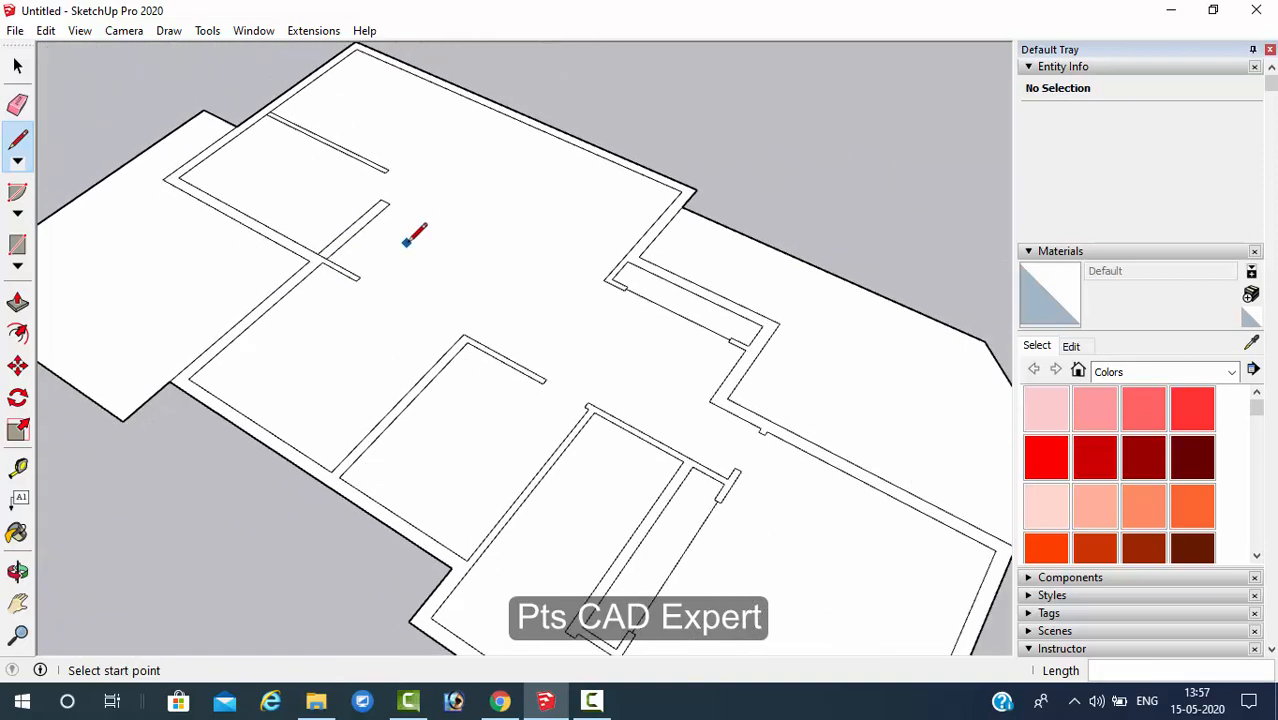
- Erase the edge segments crossing the second partition's base to merge it with the wall junction
{"action": "mouse_move", "coordinate": [462, 284]}
{"action": "middle_mouse_down"}
{"action": "mouse_move", "coordinate": [486, 295]}
{"action": "mouse_move", "coordinate": [350, 188]}
{"action": "middle_mouse_up"}
{"action": "scroll", "coordinate": [336, 285], "scroll_direction": "up", "scroll_amount": 3}
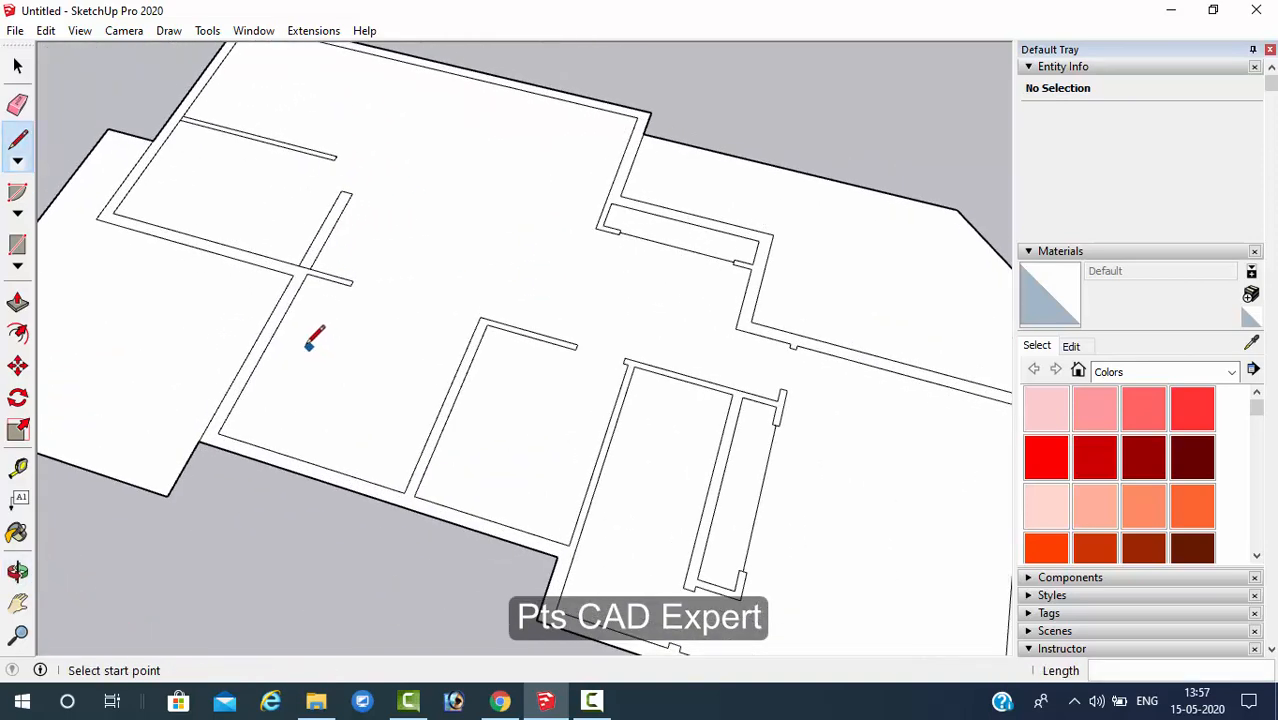
{"action": "middle_click_drag", "start_coordinate": [314, 337], "coordinate": [240, 271]}
{"action": "scroll", "coordinate": [276, 257], "scroll_direction": "up", "scroll_amount": 2}
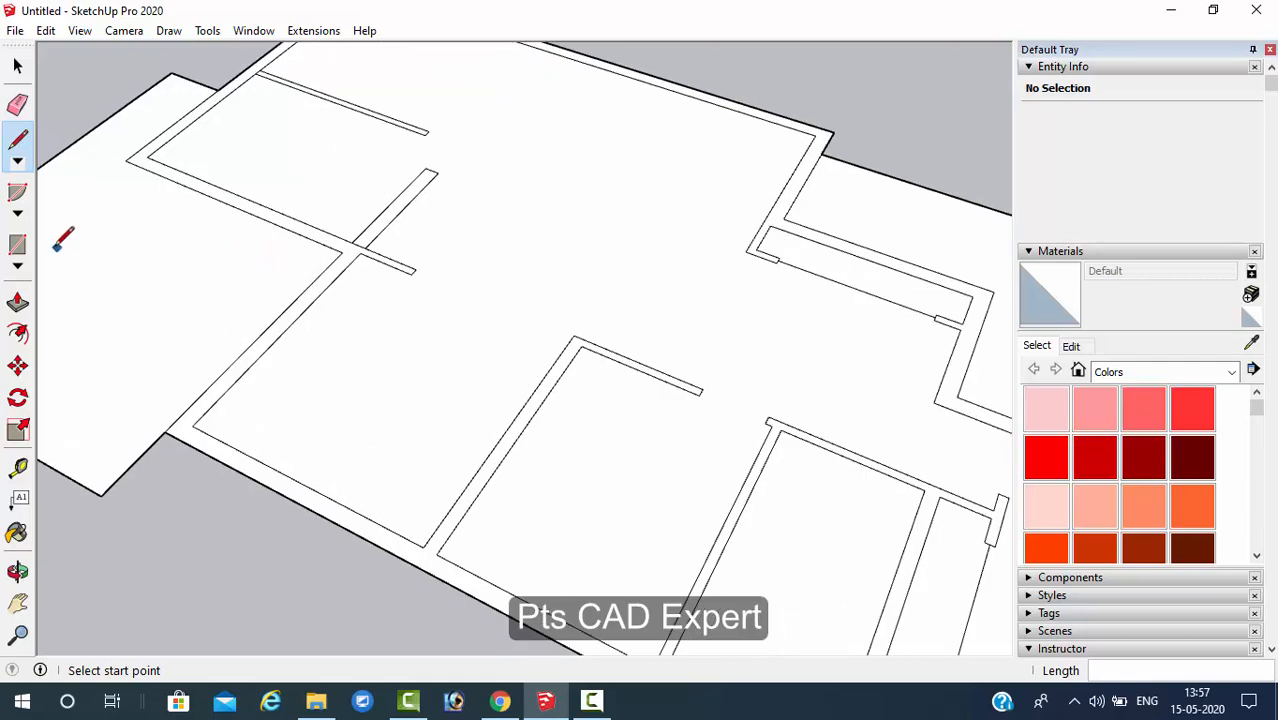
{"action": "left_click", "coordinate": [18, 104]}
{"action": "scroll", "coordinate": [360, 236], "scroll_direction": "up", "scroll_amount": 3}
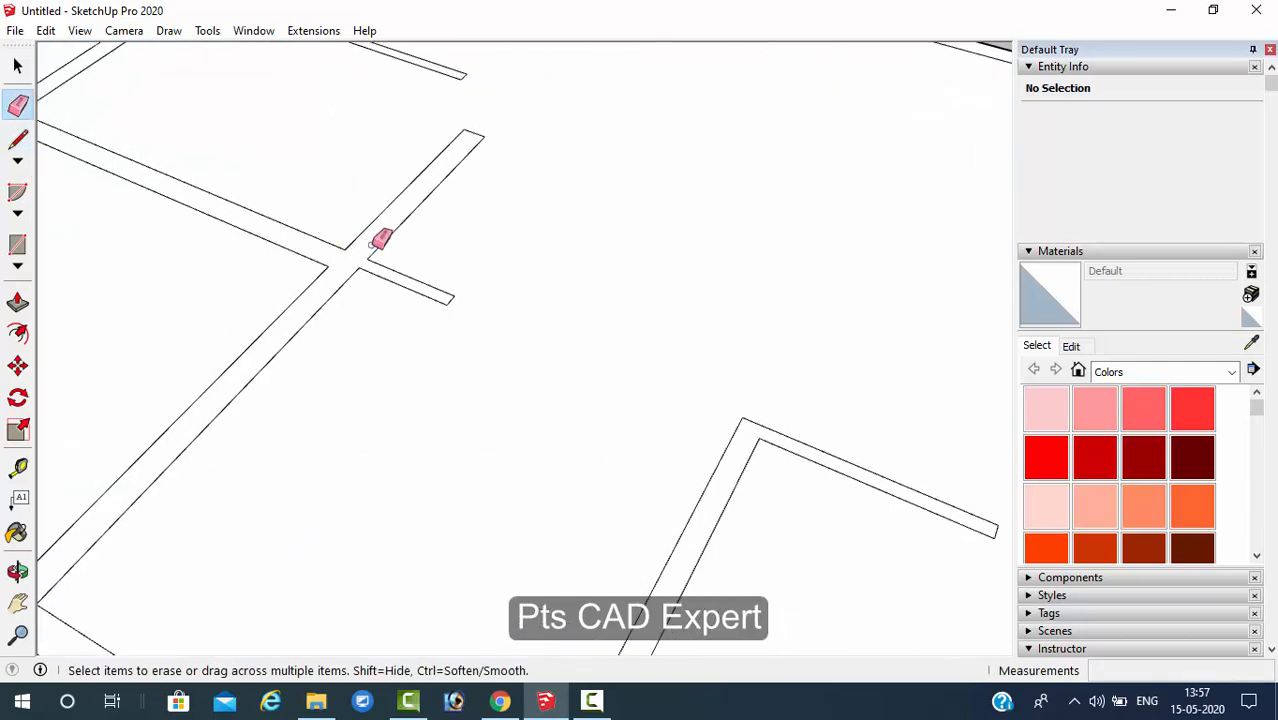
{"action": "scroll", "coordinate": [392, 270], "scroll_direction": "down", "scroll_amount": 4}
- Undo the misplaced erasure at the first partition and erase only the short edge separating its base from the room wall
{"action": "scroll", "coordinate": [265, 80], "scroll_direction": "up", "scroll_amount": 6}
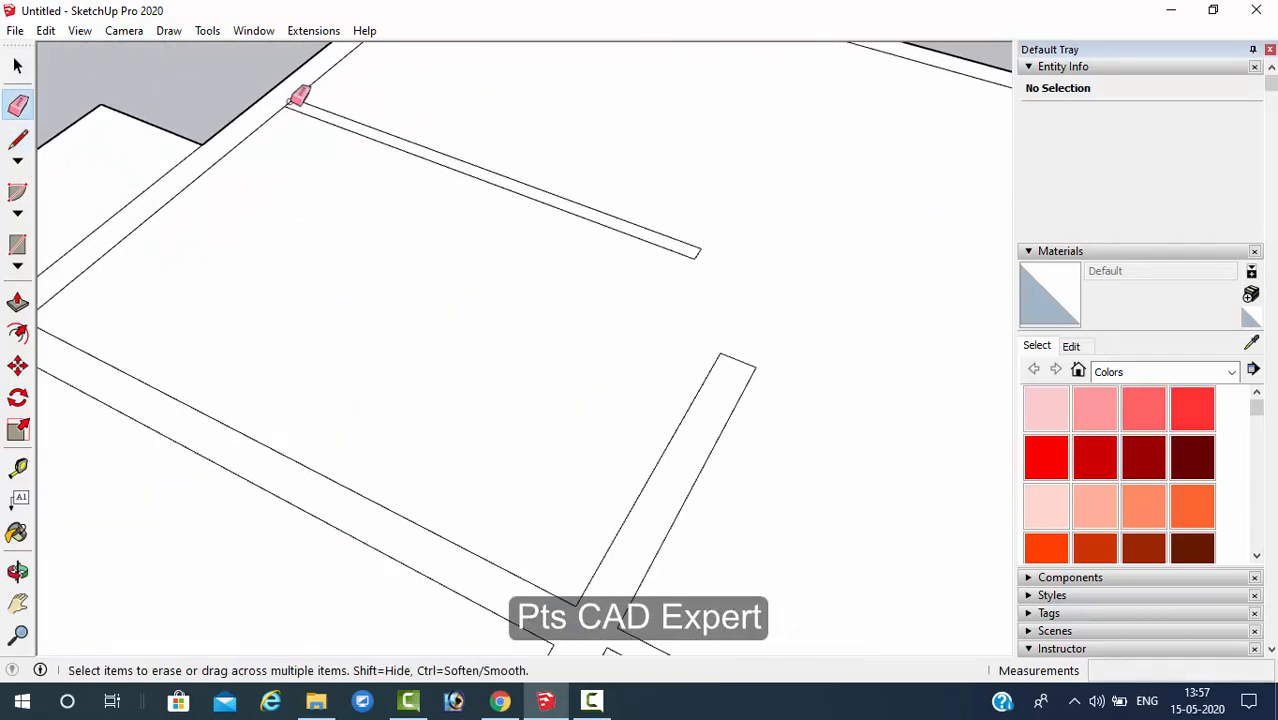
{"action": "left_click_drag", "start_coordinate": [298, 96], "coordinate": [316, 115]}
{"action": "key", "text": "ctrl+z"}
{"action": "scroll", "coordinate": [316, 110], "scroll_direction": "up", "scroll_amount": 2}
{"action": "scroll", "coordinate": [328, 192], "scroll_direction": "down", "scroll_amount": 3}
{"action": "scroll", "coordinate": [288, 100], "scroll_direction": "up", "scroll_amount": 3}
{"action": "scroll", "coordinate": [284, 100], "scroll_direction": "up", "scroll_amount": 2}
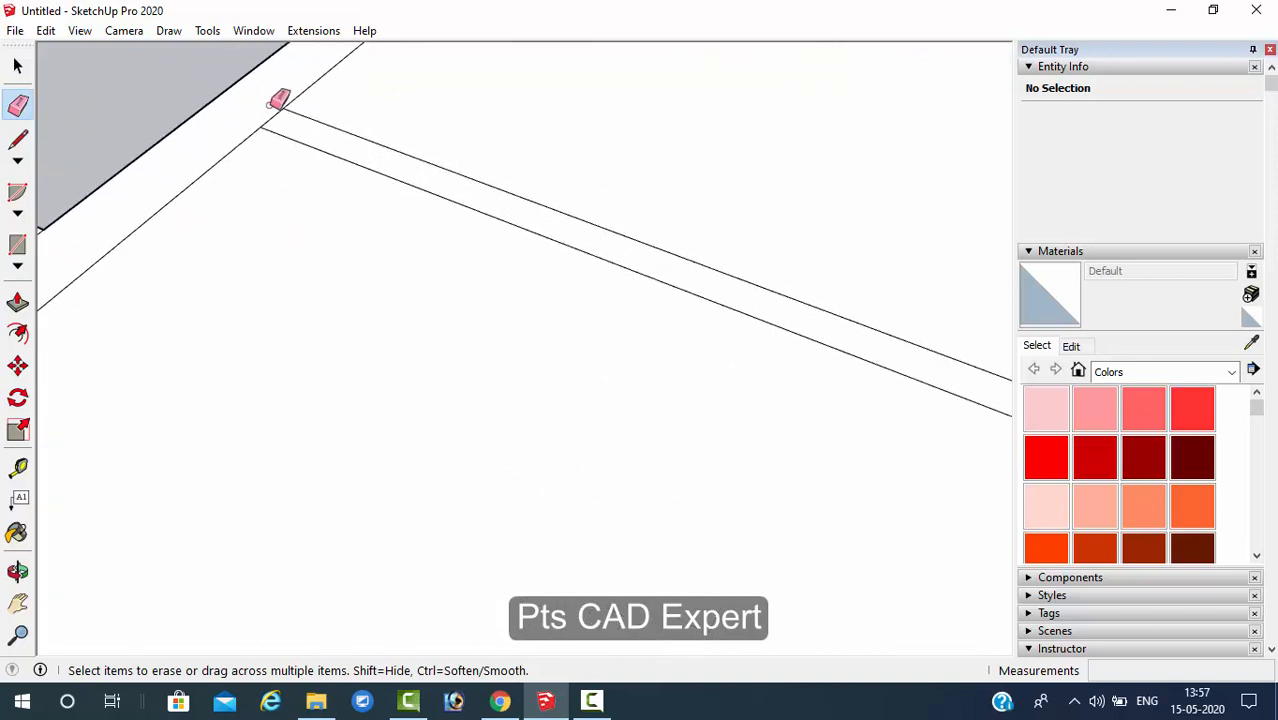
{"action": "scroll", "coordinate": [320, 110], "scroll_direction": "down", "scroll_amount": 5}
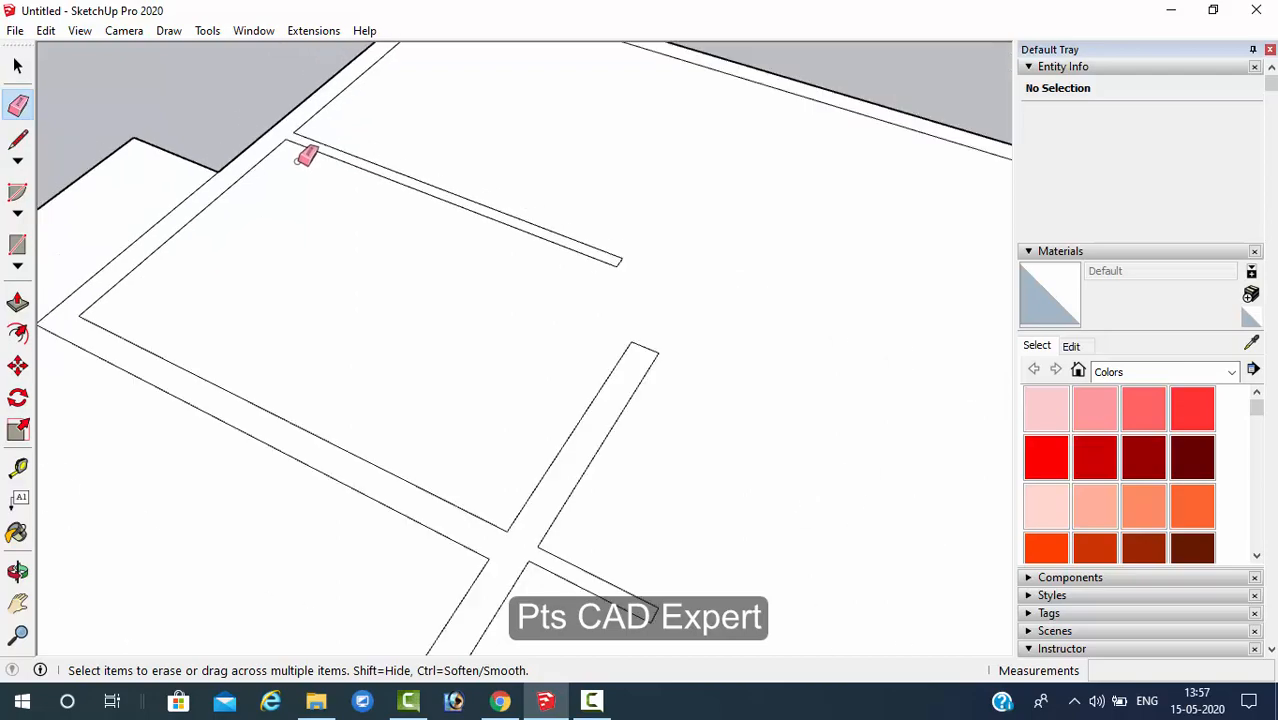
- Push/Pull the merged wall and partition face of the floor plan up 10'
{"action": "scroll", "coordinate": [310, 165], "scroll_direction": "down", "scroll_amount": 1}
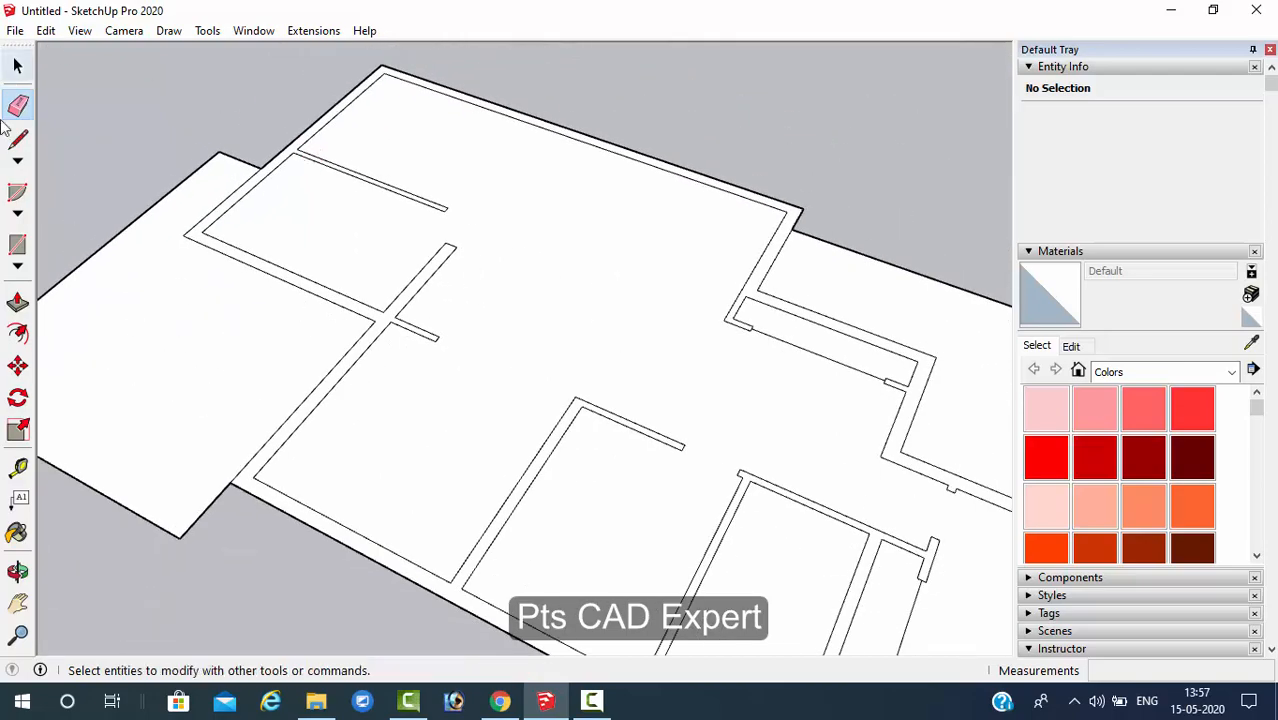
{"action": "left_click", "coordinate": [17, 301]}
{"action": "scroll", "coordinate": [391, 294], "scroll_direction": "up", "scroll_amount": 4}
{"action": "left_click", "coordinate": [408, 320]}
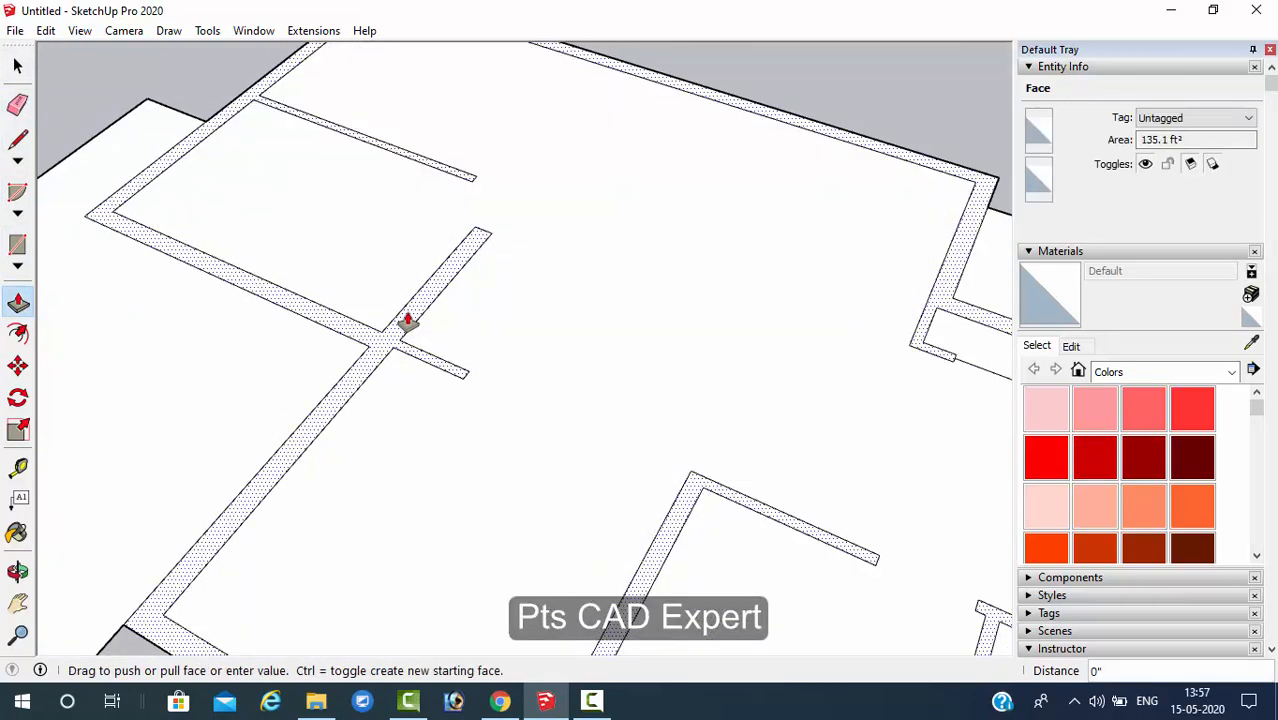
{"action": "scroll", "coordinate": [399, 237], "scroll_direction": "down", "scroll_amount": 3}
{"action": "scroll", "coordinate": [391, 200], "scroll_direction": "up", "scroll_amount": 3}
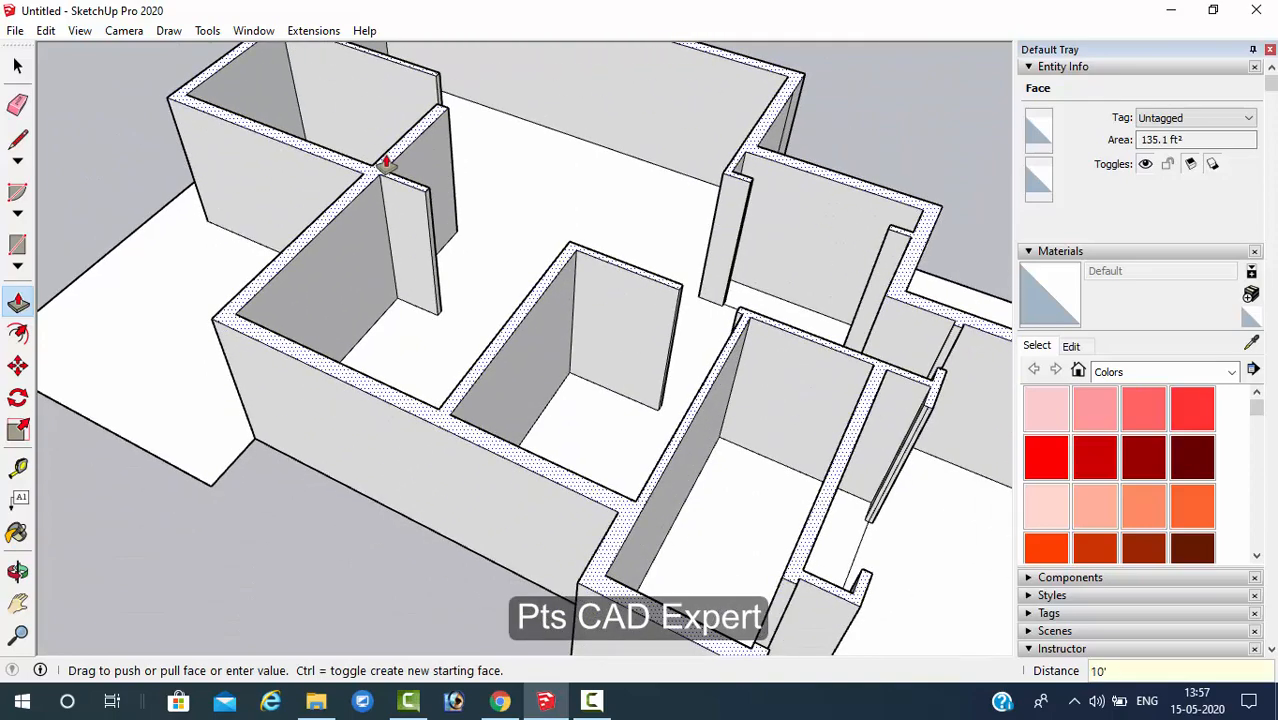
{"action": "left_click", "coordinate": [388, 161]}
{"action": "scroll", "coordinate": [513, 357], "scroll_direction": "down", "scroll_amount": 5}
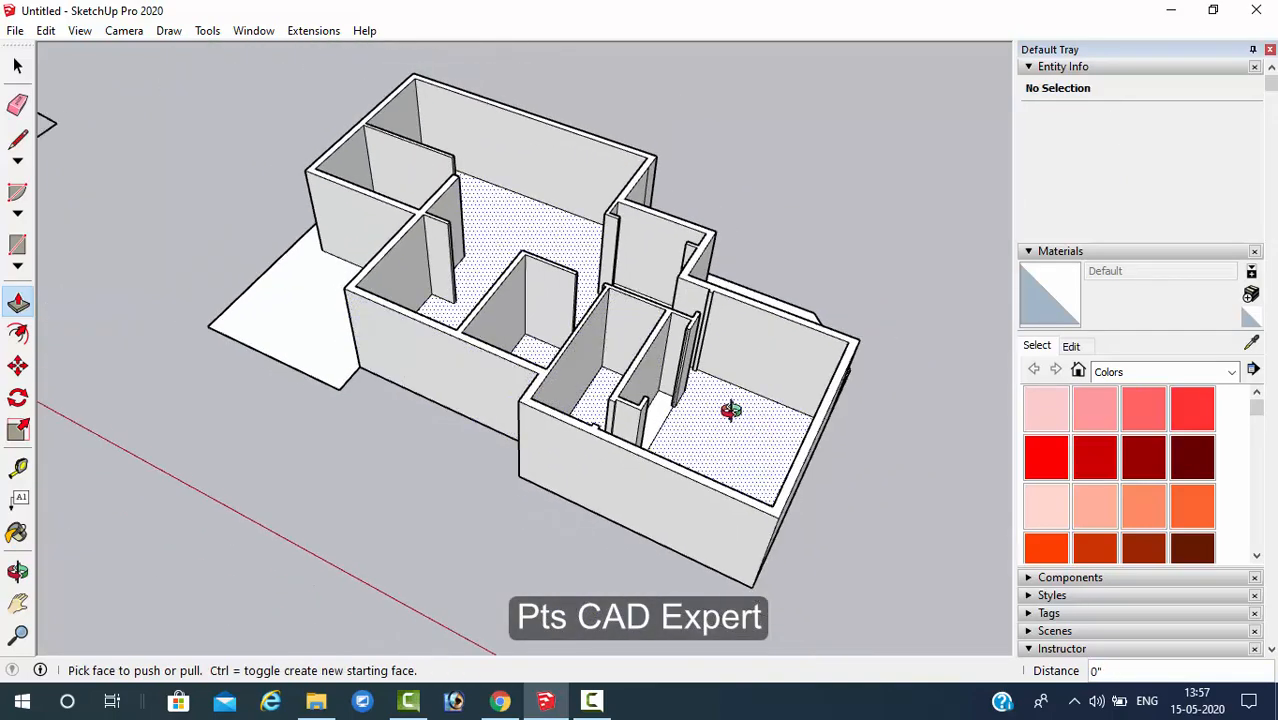
{"action": "middle_click_drag", "start_coordinate": [731, 410], "coordinate": [650, 363]}
{"action": "middle_click_drag", "start_coordinate": [759, 417], "coordinate": [265, 294]}
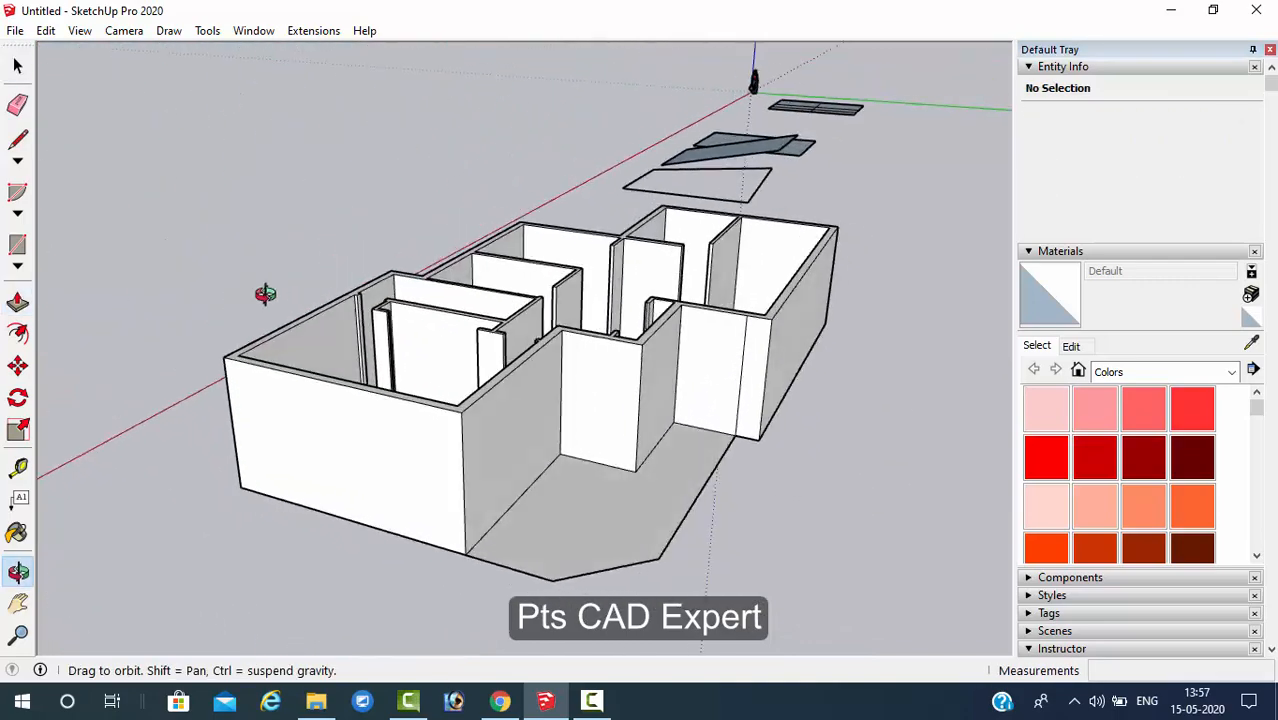
{"action": "scroll", "coordinate": [637, 524], "scroll_direction": "down", "scroll_amount": 4}
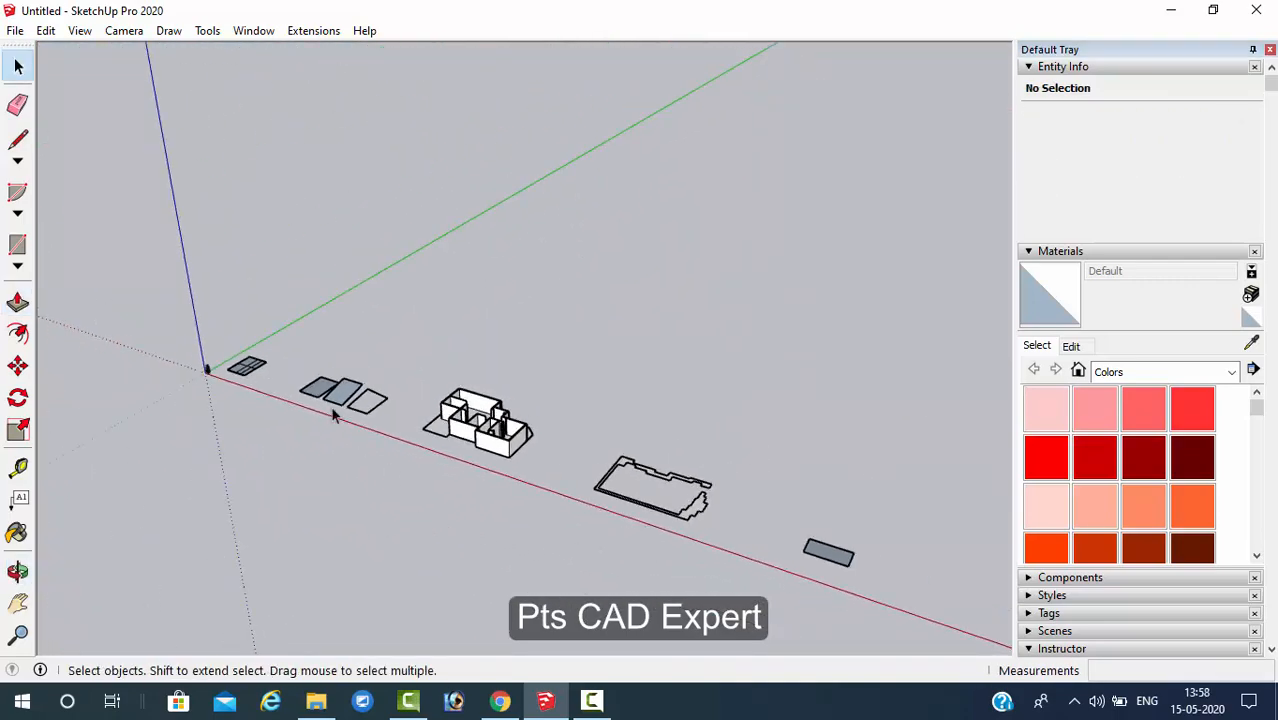
- Draw connected lines forming a vertical face about 5' 9" high on the far edge of the filled rectangle nearest the gridded one
{"action": "scroll", "coordinate": [262, 348], "scroll_direction": "up", "scroll_amount": 4}
{"action": "middle_click_drag", "start_coordinate": [294, 405], "coordinate": [225, 353]}
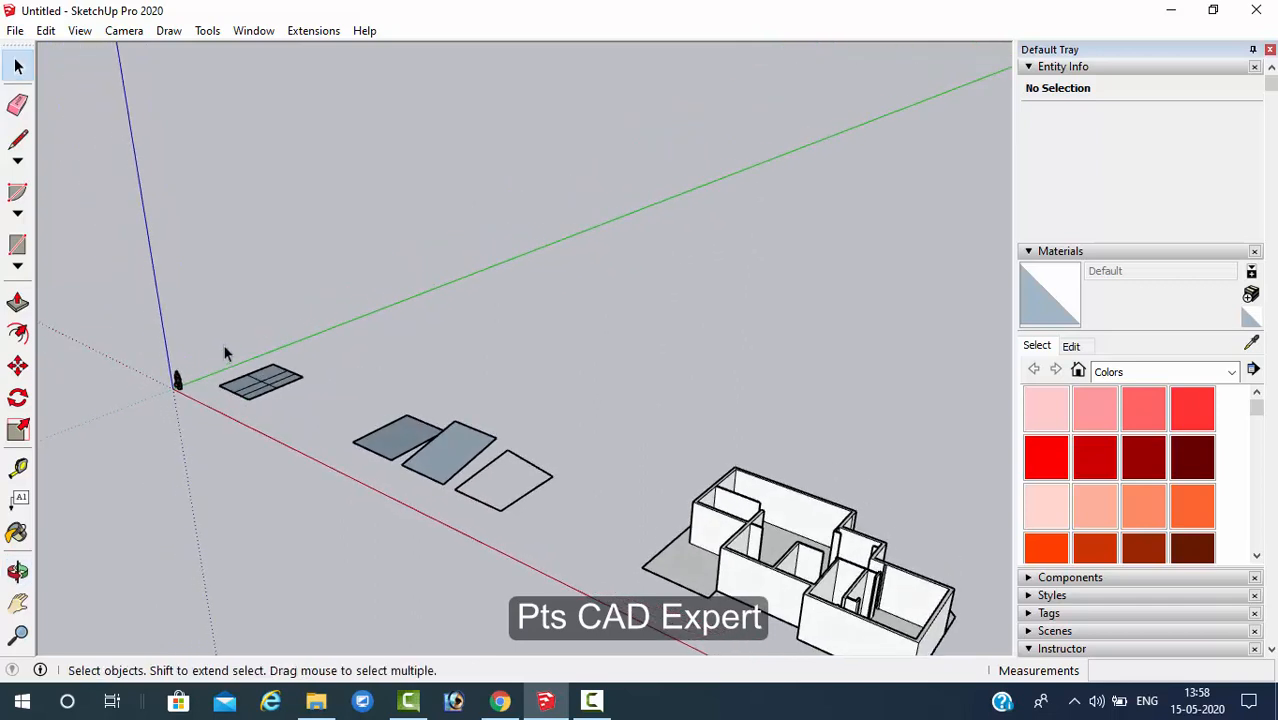
{"action": "scroll", "coordinate": [191, 395], "scroll_direction": "up", "scroll_amount": 3}
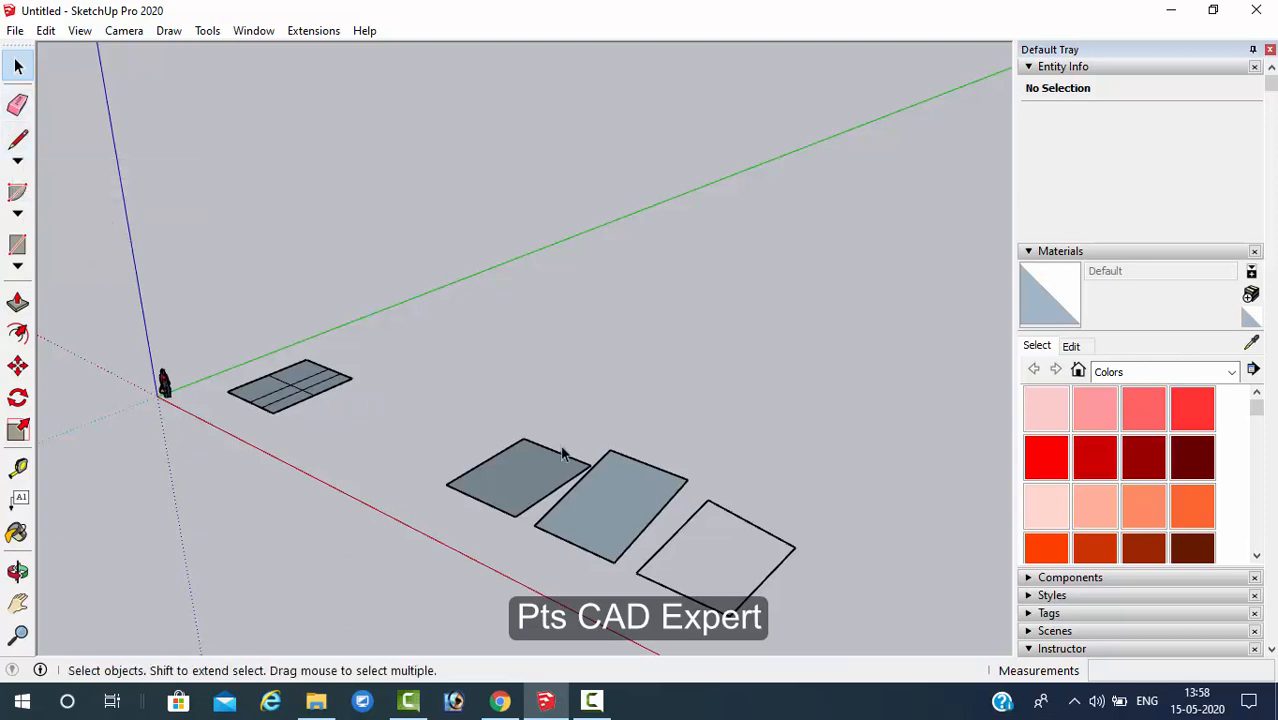
{"action": "scroll", "coordinate": [562, 455], "scroll_direction": "up", "scroll_amount": 2}
{"action": "middle_click_drag", "start_coordinate": [562, 460], "coordinate": [584, 392]}
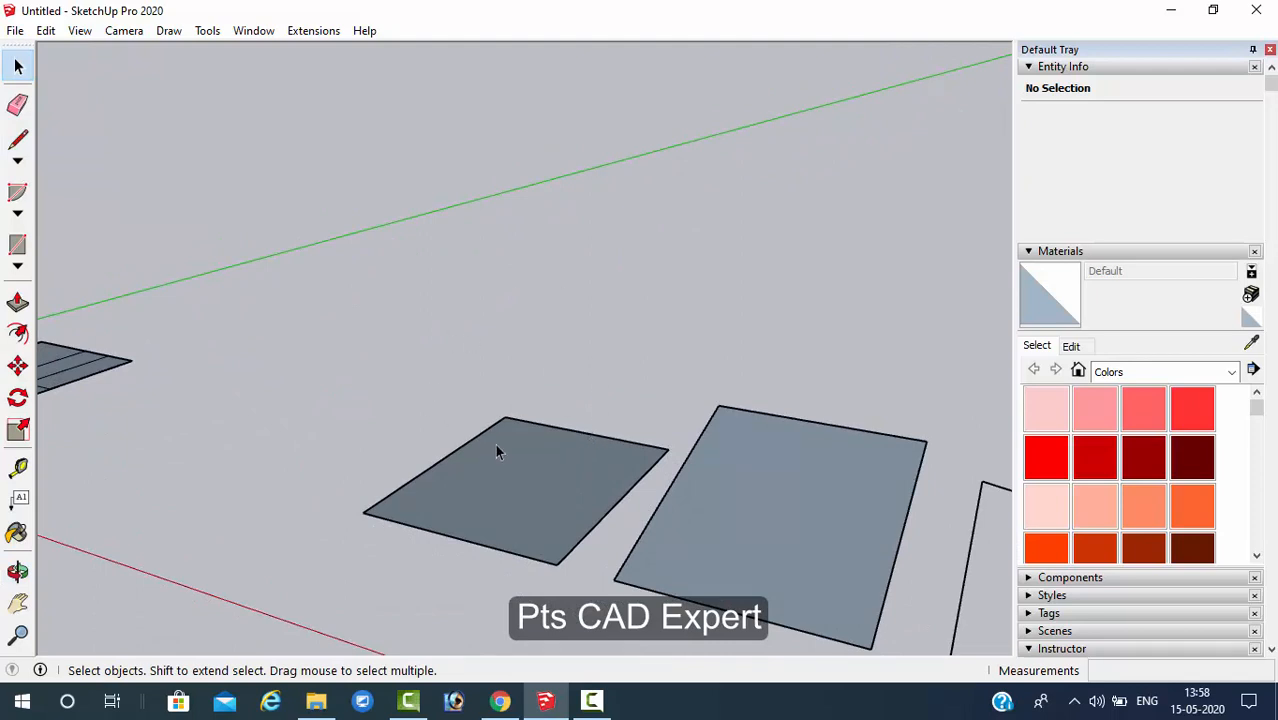
{"action": "left_click", "coordinate": [17, 140]}
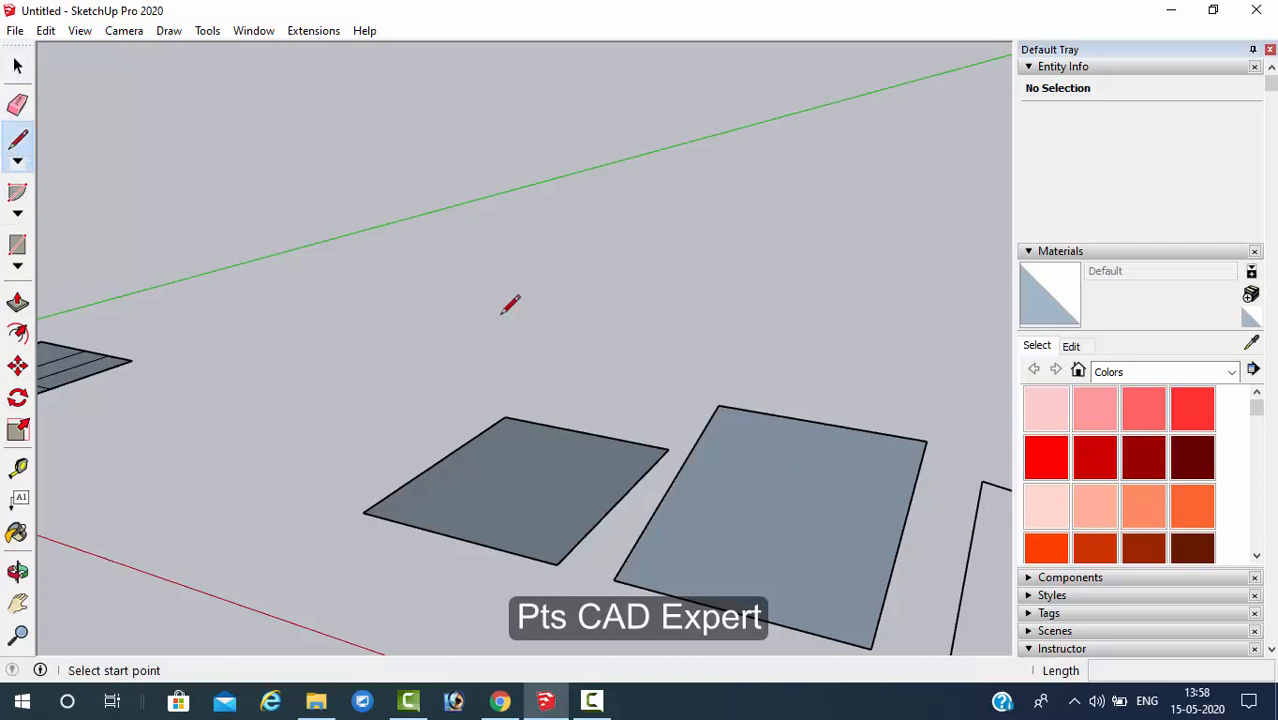
{"action": "left_click", "coordinate": [505, 417]}
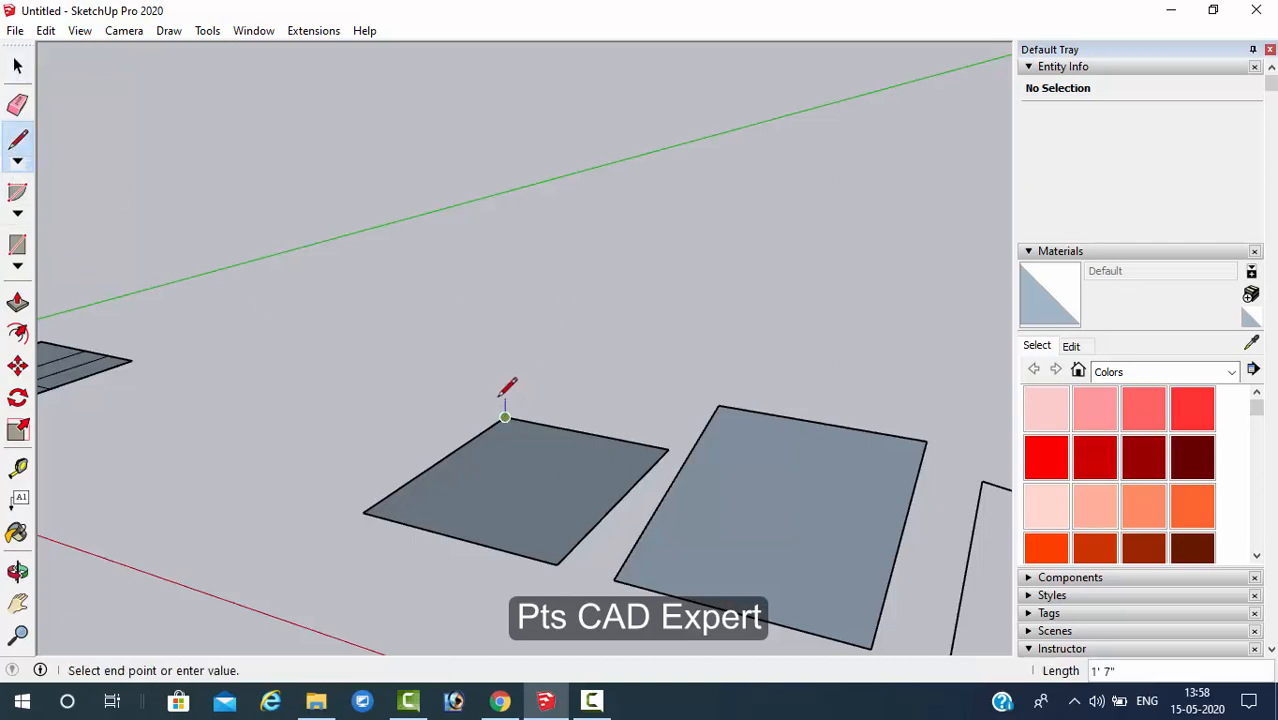
{"action": "scroll", "coordinate": [507, 356], "scroll_direction": "down", "scroll_amount": 2}
{"action": "scroll", "coordinate": [507, 354], "scroll_direction": "down", "scroll_amount": 2}
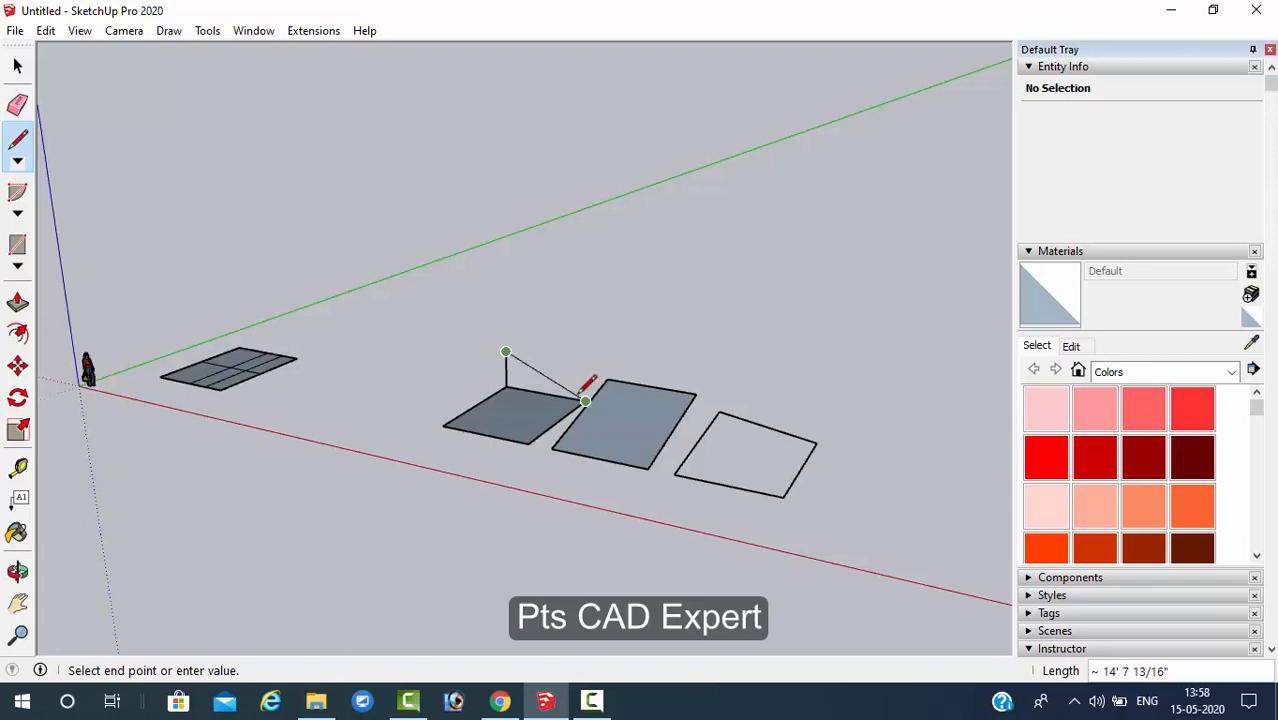
{"action": "middle_click_drag", "start_coordinate": [585, 399], "coordinate": [587, 421]}
{"action": "scroll", "coordinate": [593, 402], "scroll_direction": "up", "scroll_amount": 2}
{"action": "scroll", "coordinate": [594, 396], "scroll_direction": "up", "scroll_amount": 1}
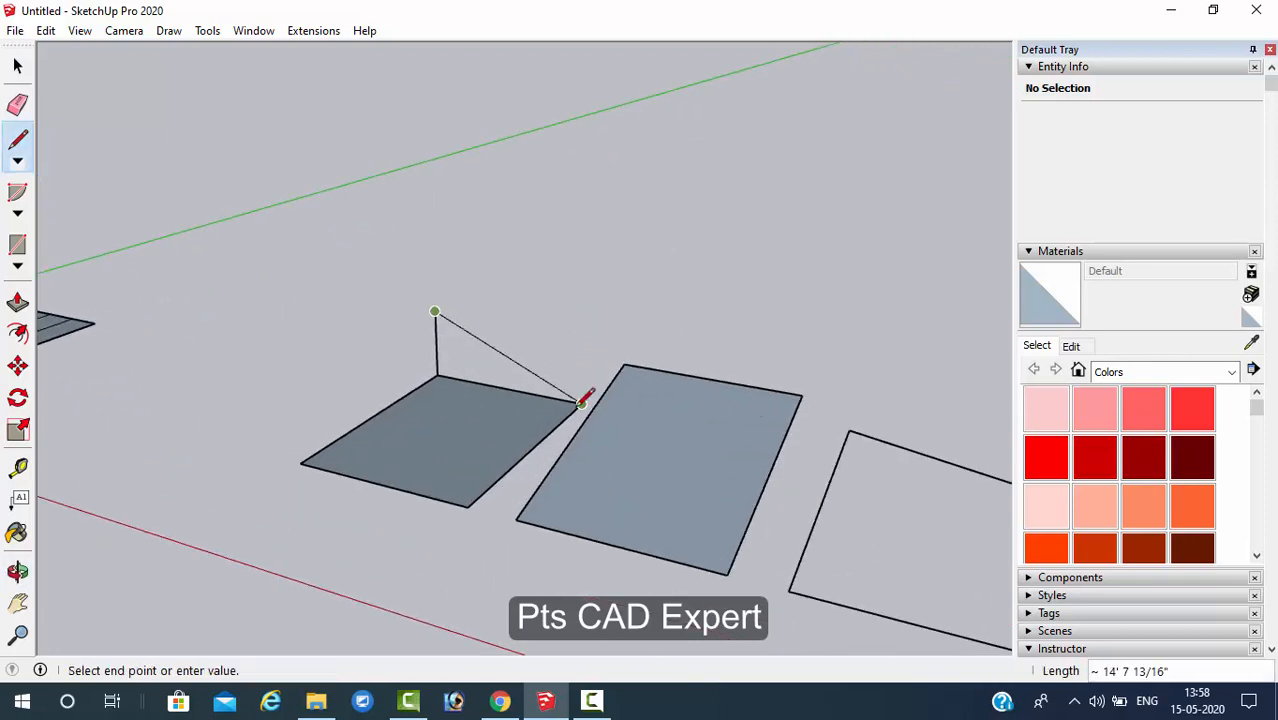
{"action": "left_click", "coordinate": [584, 334]}
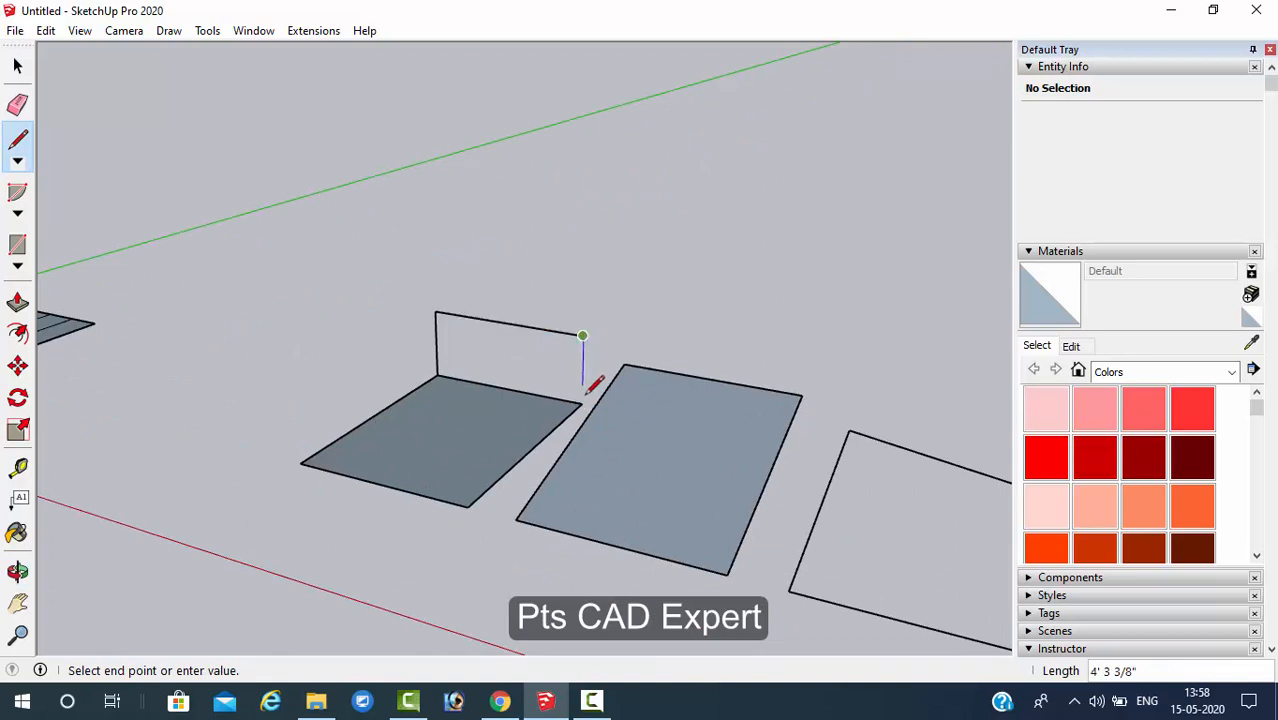
{"action": "left_click", "coordinate": [582, 404]}
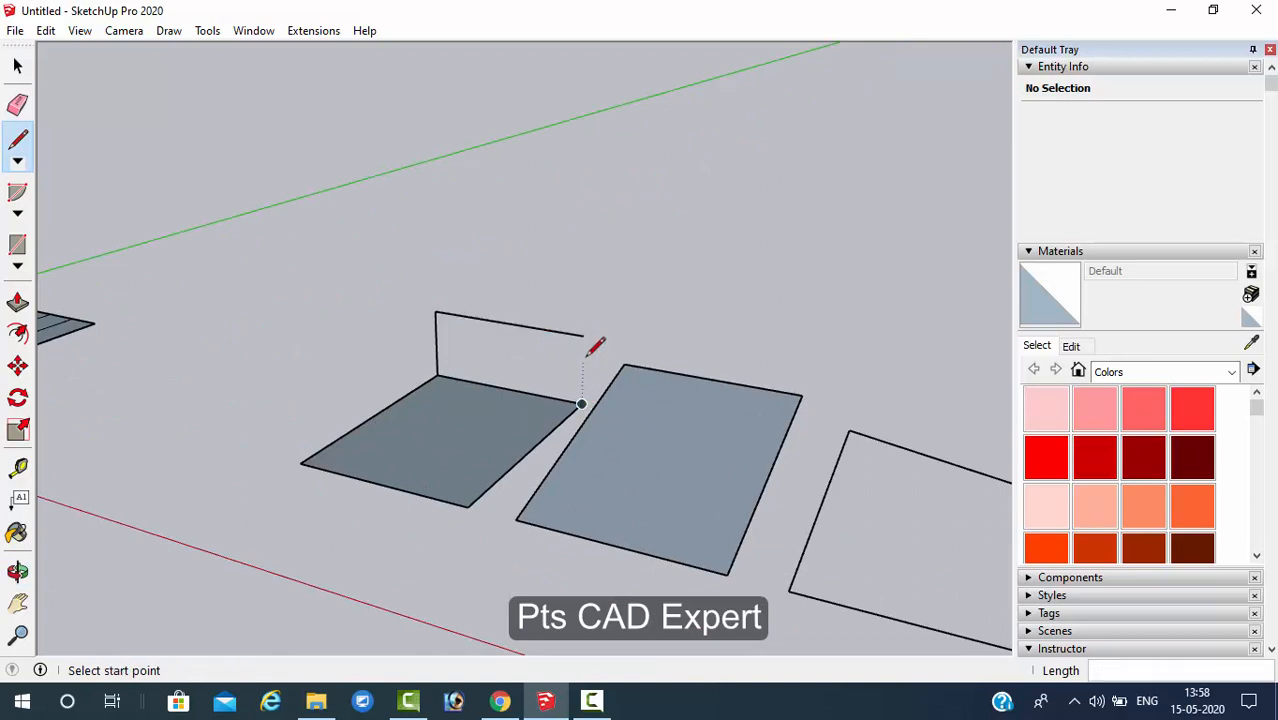
{"action": "left_click", "coordinate": [583, 336]}
{"action": "left_click", "coordinate": [582, 403]}
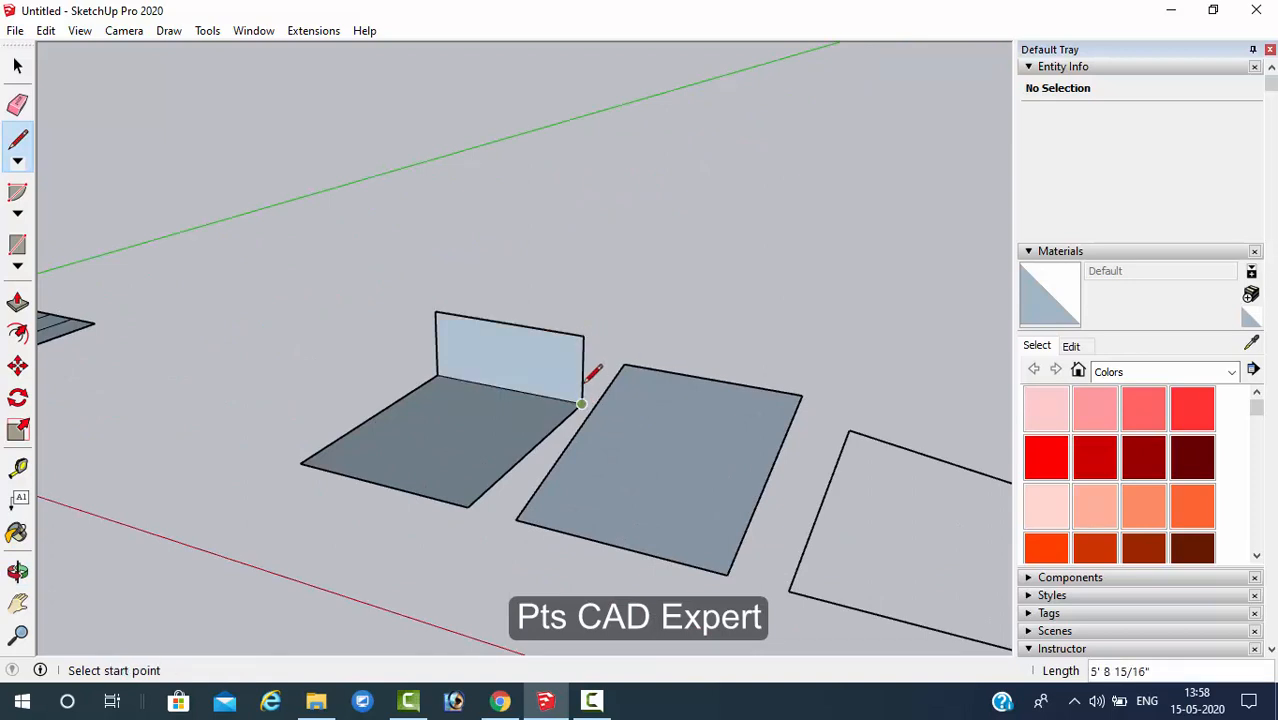
- Draw lines from the vertical face's free upper corner to add faces of matching height on the next two edges of the rectangle
{"action": "left_click", "coordinate": [582, 335]}
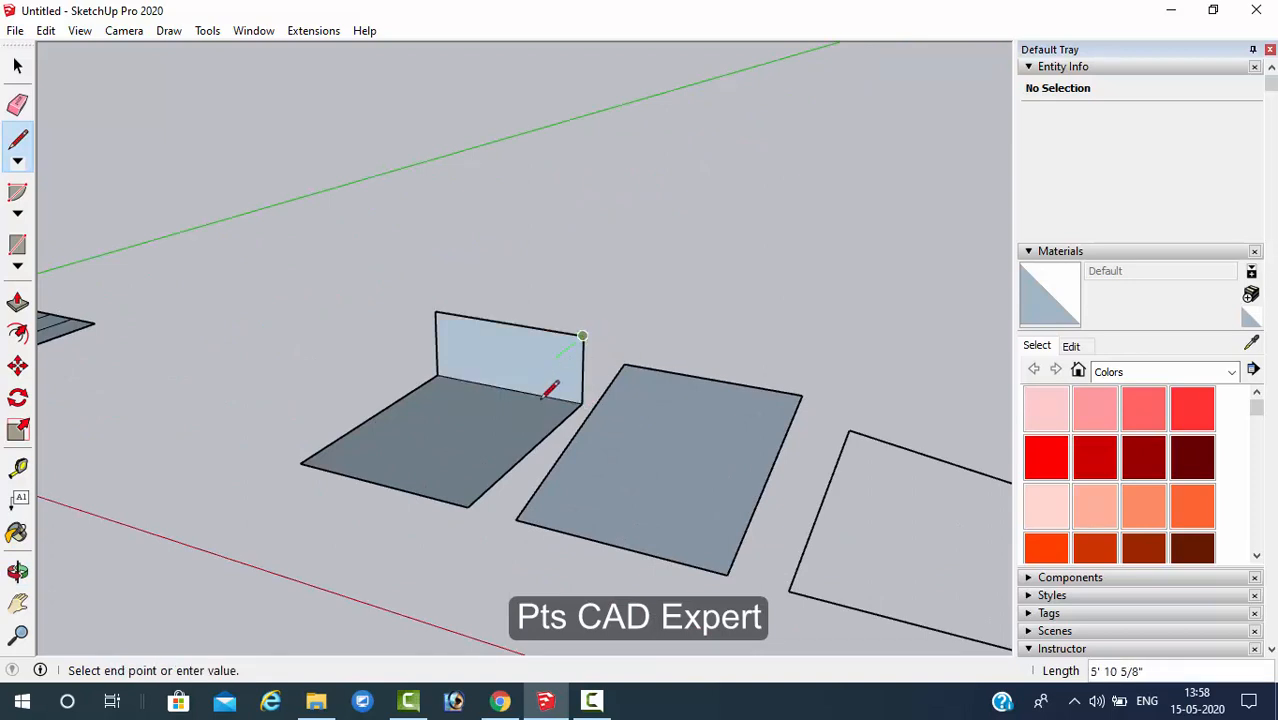
{"action": "left_click", "coordinate": [465, 425]}
{"action": "left_click", "coordinate": [467, 506]}
{"action": "left_click", "coordinate": [465, 425]}
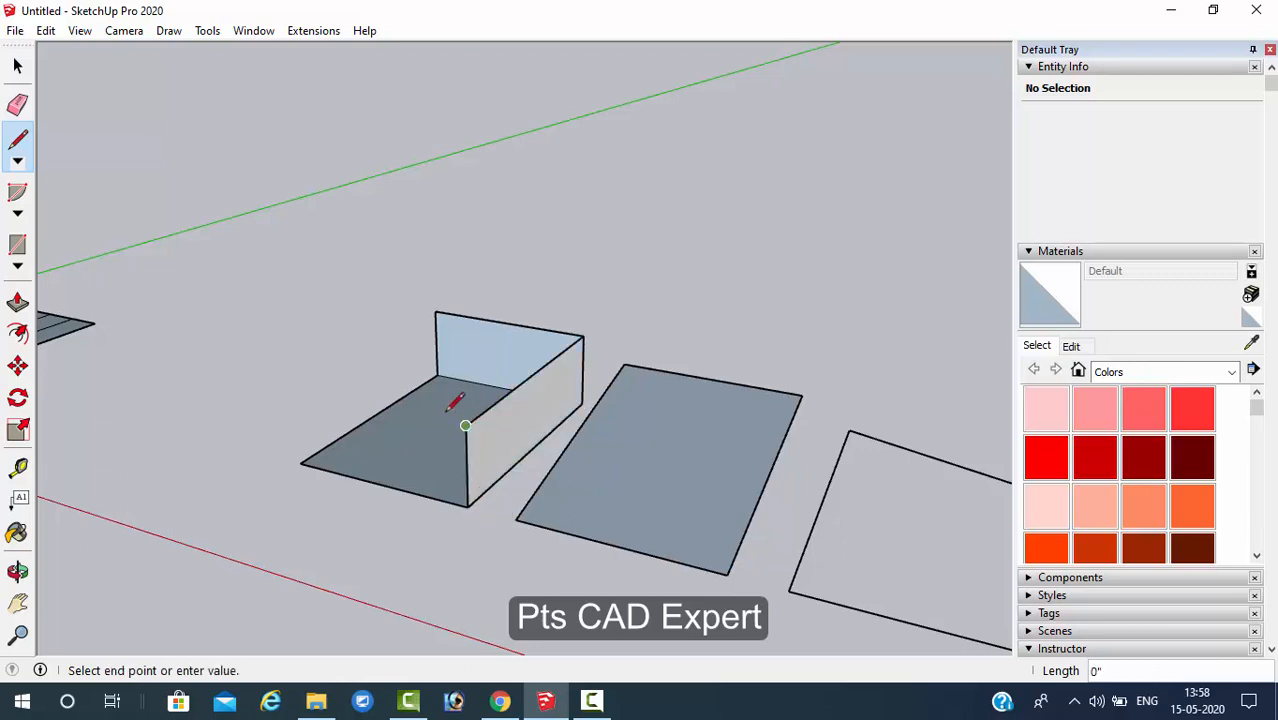
{"action": "left_click", "coordinate": [293, 387]}
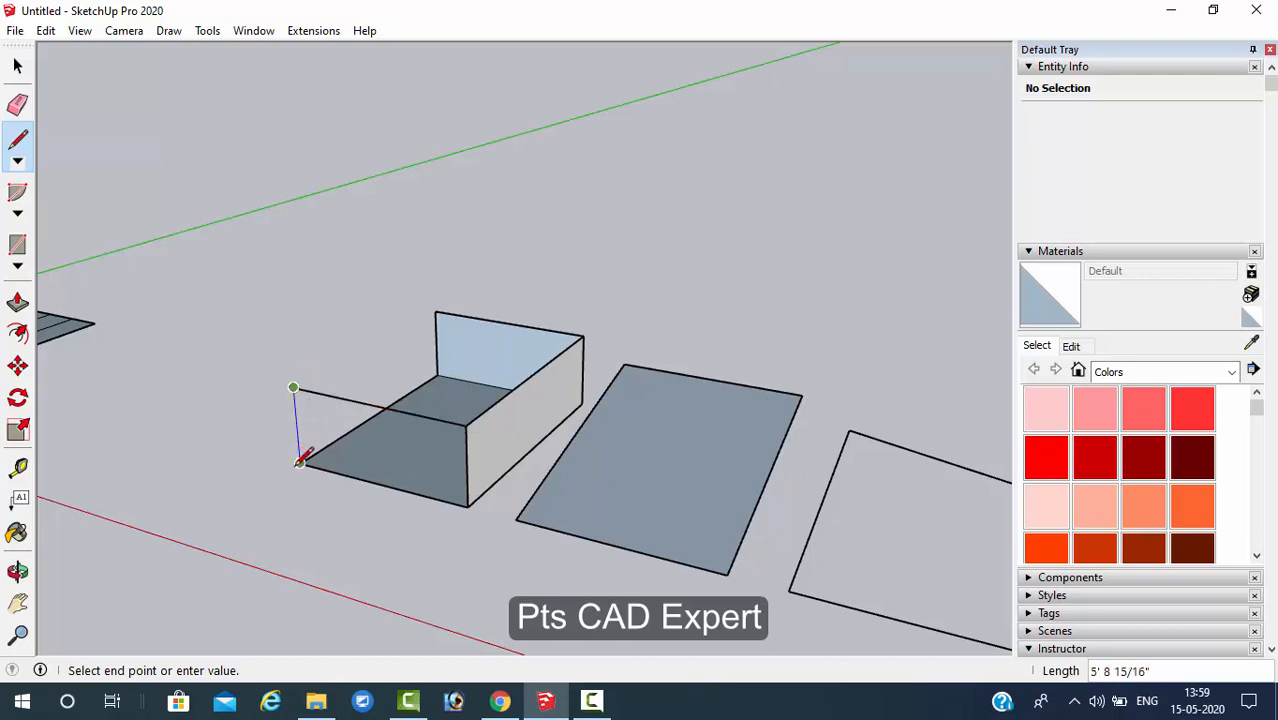
{"action": "left_click", "coordinate": [299, 462]}
- Draw the last upper edge between the two open top corners to close the box's remaining side and its top
{"action": "left_click", "coordinate": [293, 387]}
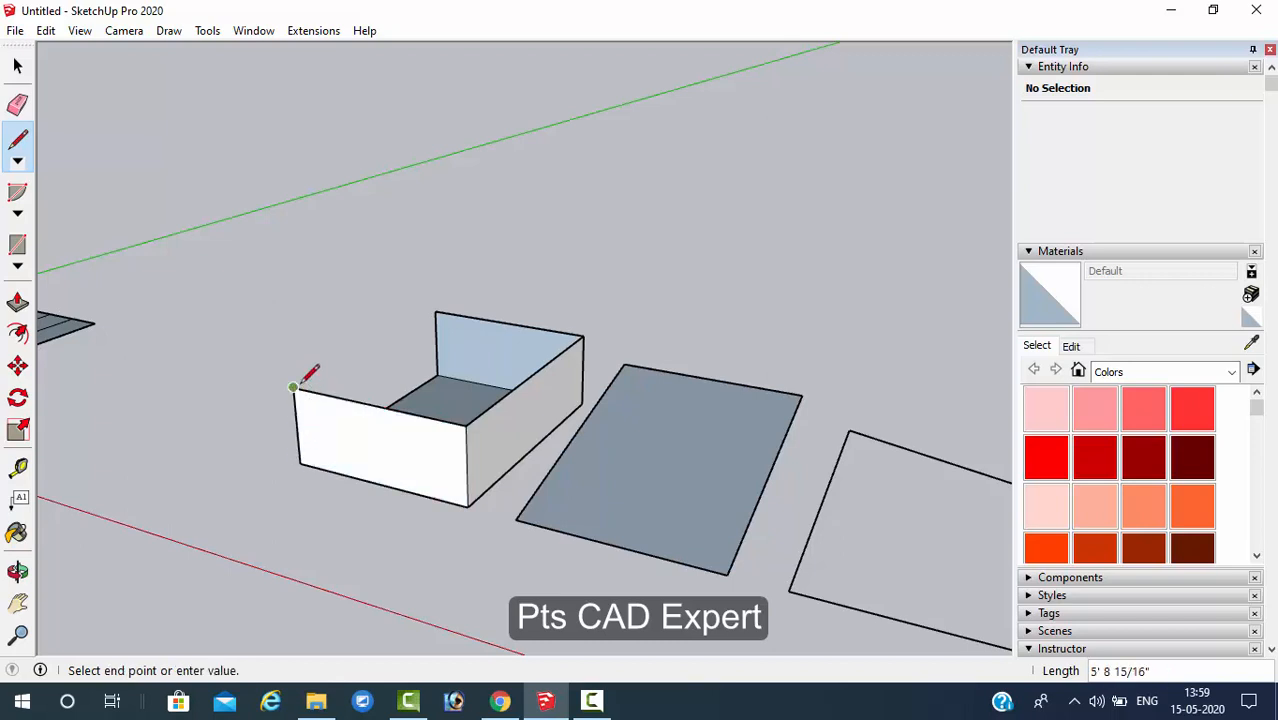
{"action": "left_click", "coordinate": [435, 310]}
{"action": "middle_click_drag", "start_coordinate": [442, 334], "coordinate": [300, 391]}
{"action": "scroll", "coordinate": [328, 365], "scroll_direction": "down", "scroll_amount": 4}
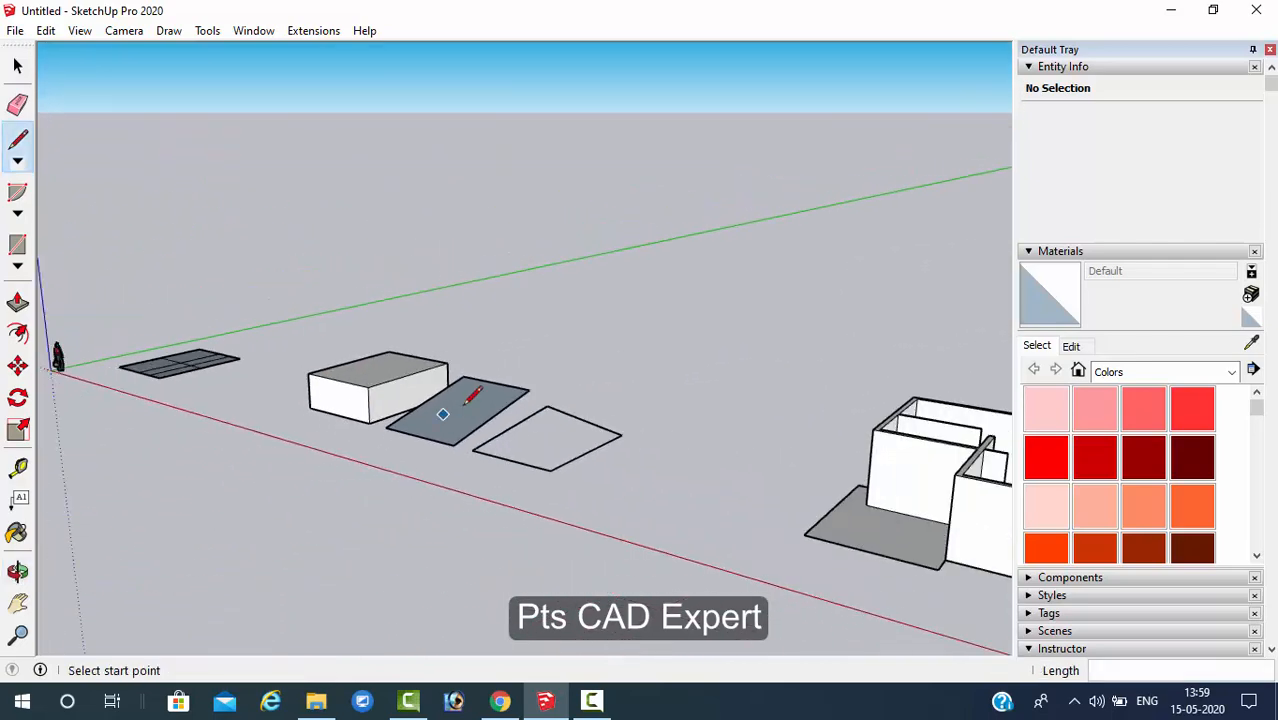
{"action": "scroll", "coordinate": [470, 395], "scroll_direction": "down", "scroll_amount": 2}
{"action": "middle_click_drag", "start_coordinate": [470, 395], "coordinate": [374, 476]}
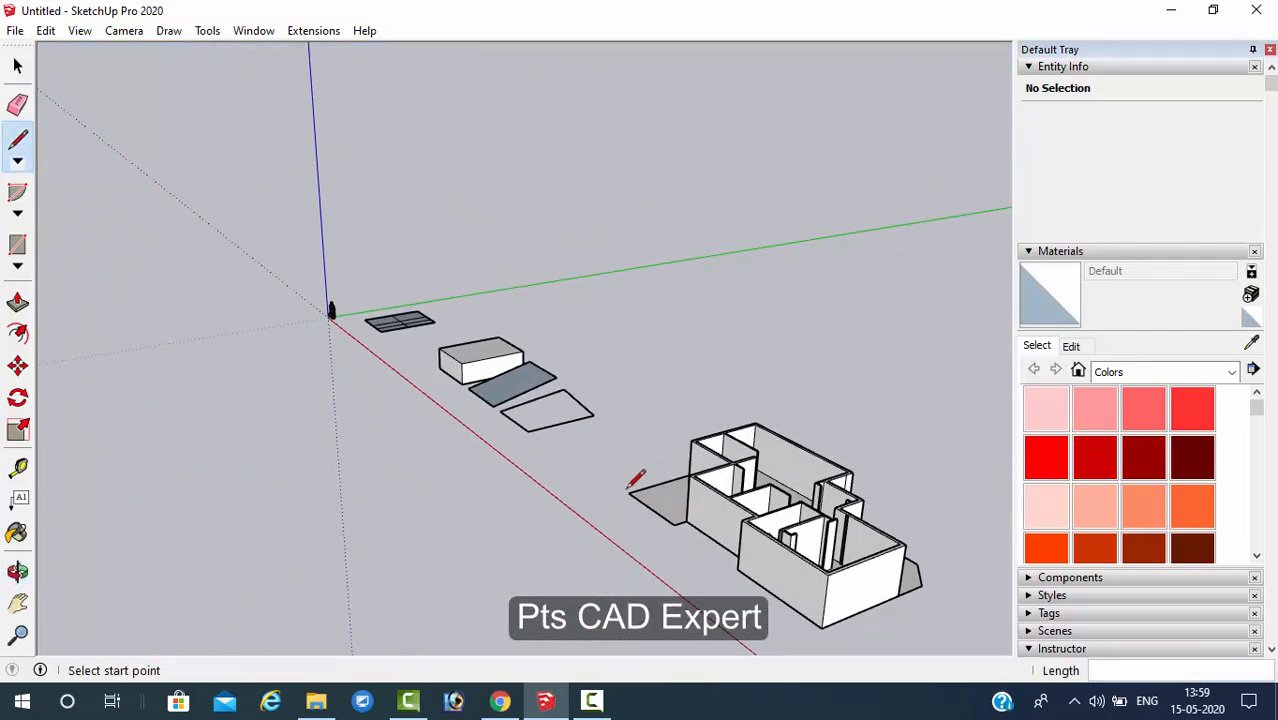
{"action": "scroll", "coordinate": [633, 480], "scroll_direction": "down", "scroll_amount": 2}
{"action": "scroll", "coordinate": [551, 451], "scroll_direction": "down", "scroll_amount": 3}
{"action": "middle_click_drag", "start_coordinate": [508, 479], "coordinate": [686, 515]}
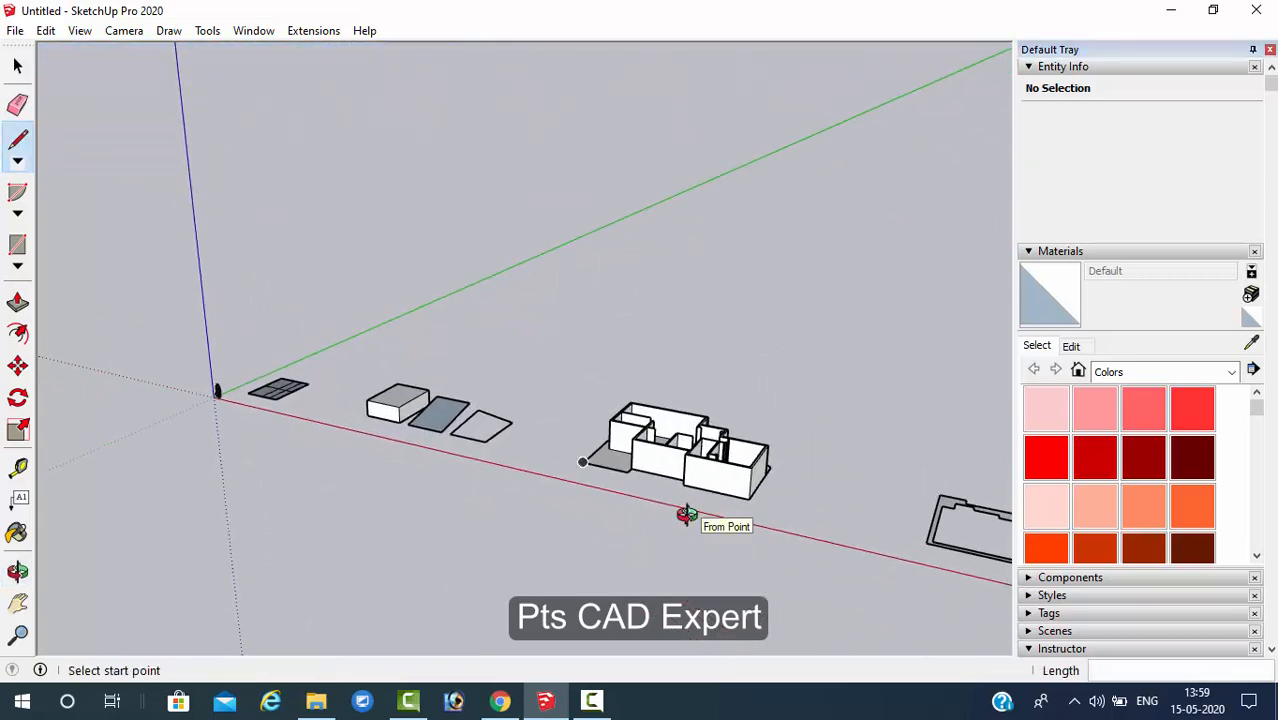